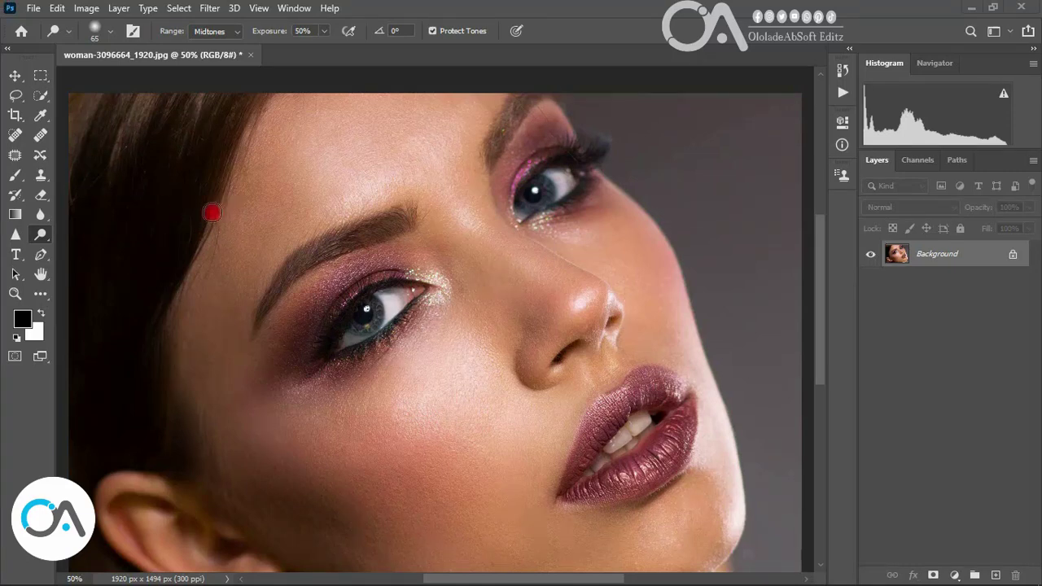
- Add a new empty layer named 'texture' above the portrait
{"action": "left_click", "coordinate": [13, 75]}
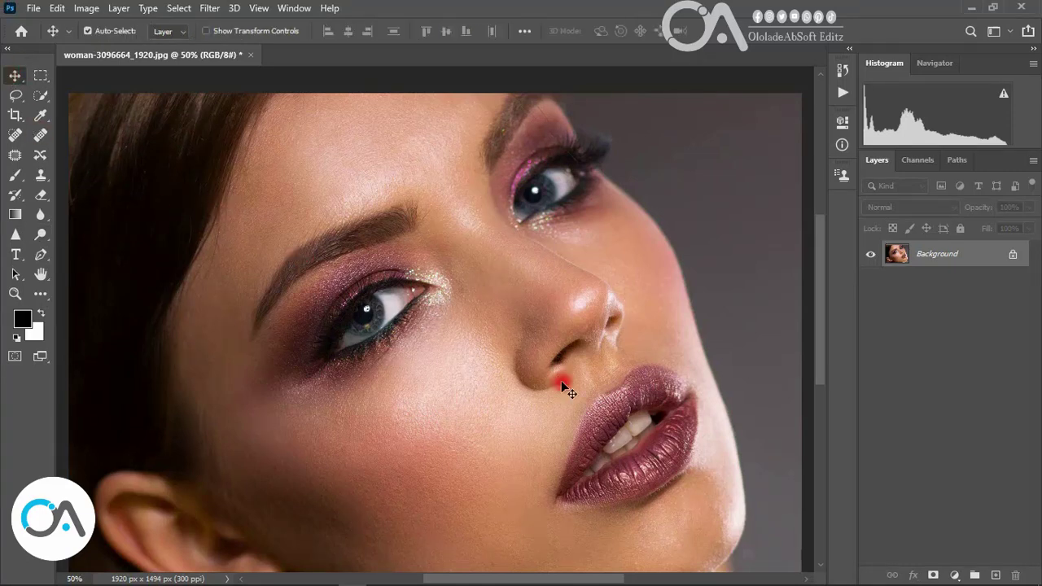
{"action": "key", "text": "z"}
{"action": "left_click", "coordinate": [531, 347], "text": "alt"}
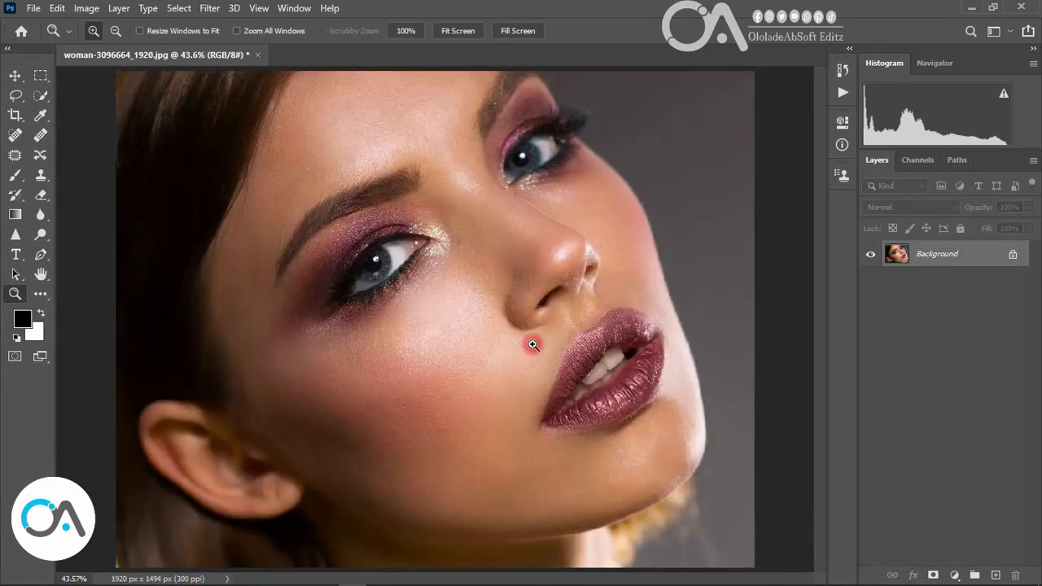
{"action": "left_click", "coordinate": [532, 345], "text": "alt"}
{"action": "left_click", "coordinate": [424, 282]}
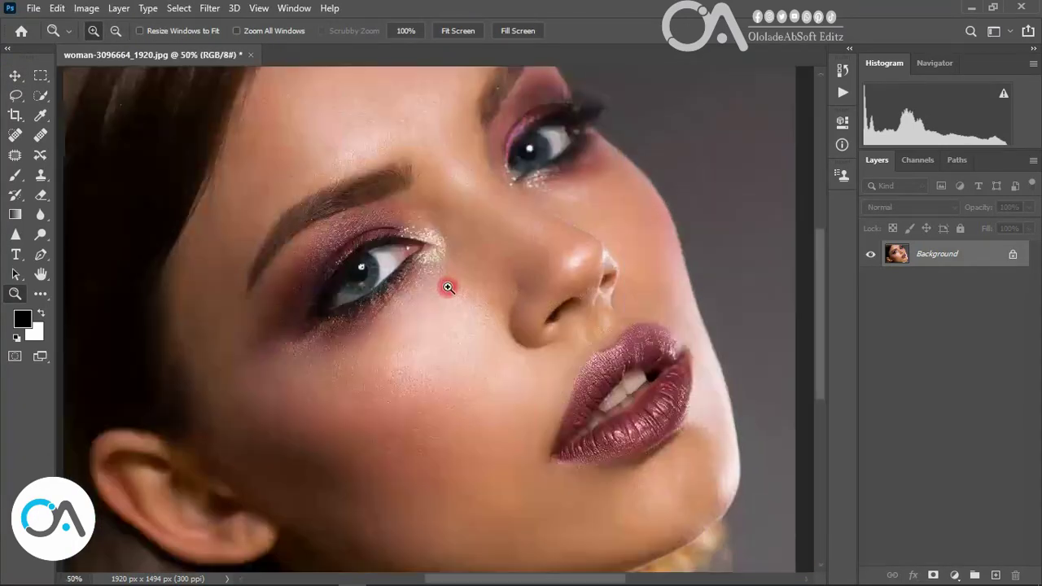
{"action": "left_click", "coordinate": [13, 76]}
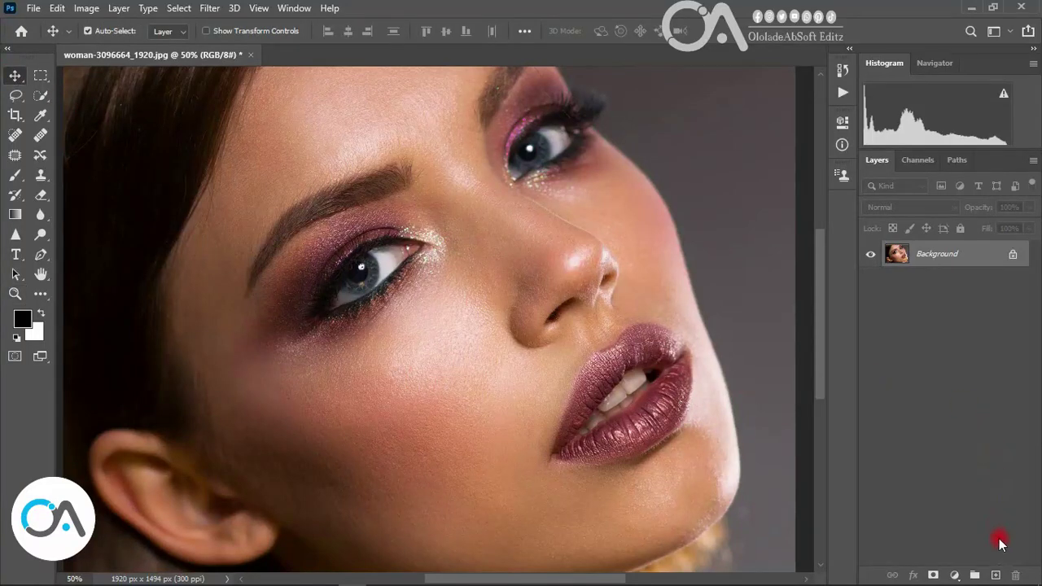
{"action": "left_click", "coordinate": [995, 575]}
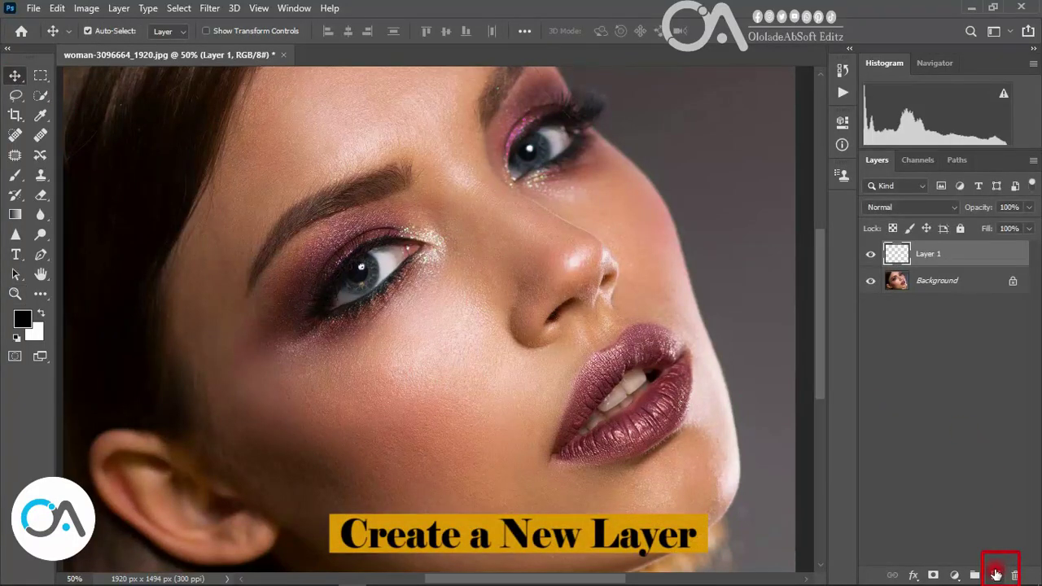
{"action": "double_click", "coordinate": [930, 255]}
{"action": "type", "text": "texture"}
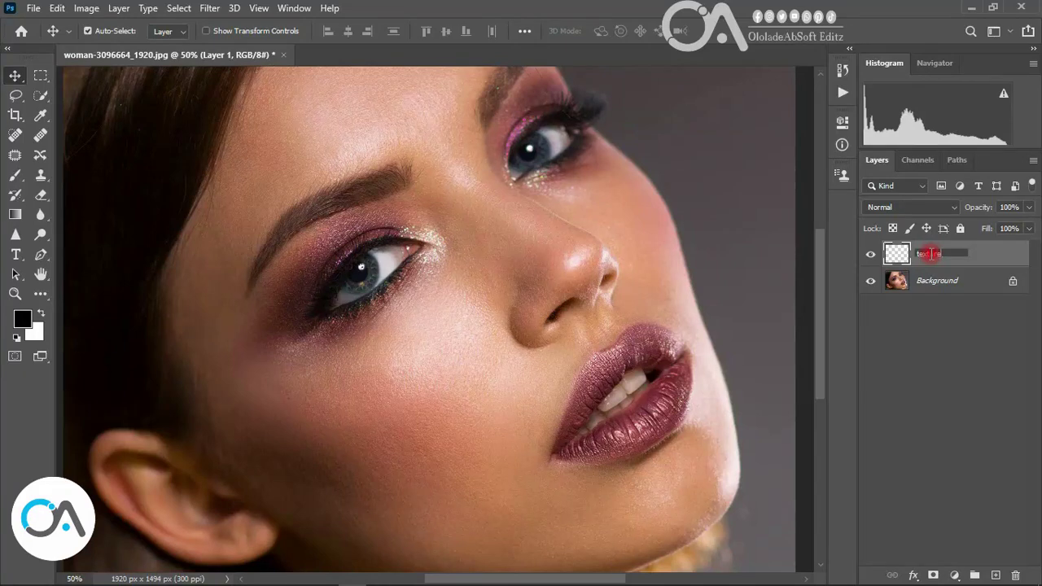
{"action": "key", "text": "Return"}
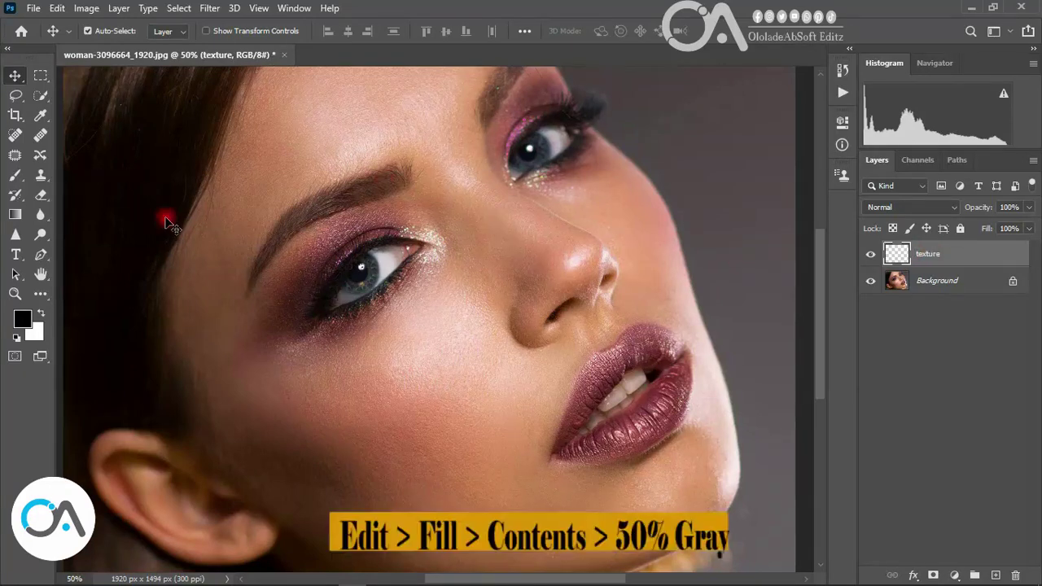
- Fill the texture layer completely with 50% Gray using Edit > Fill
{"action": "left_click", "coordinate": [55, 9]}
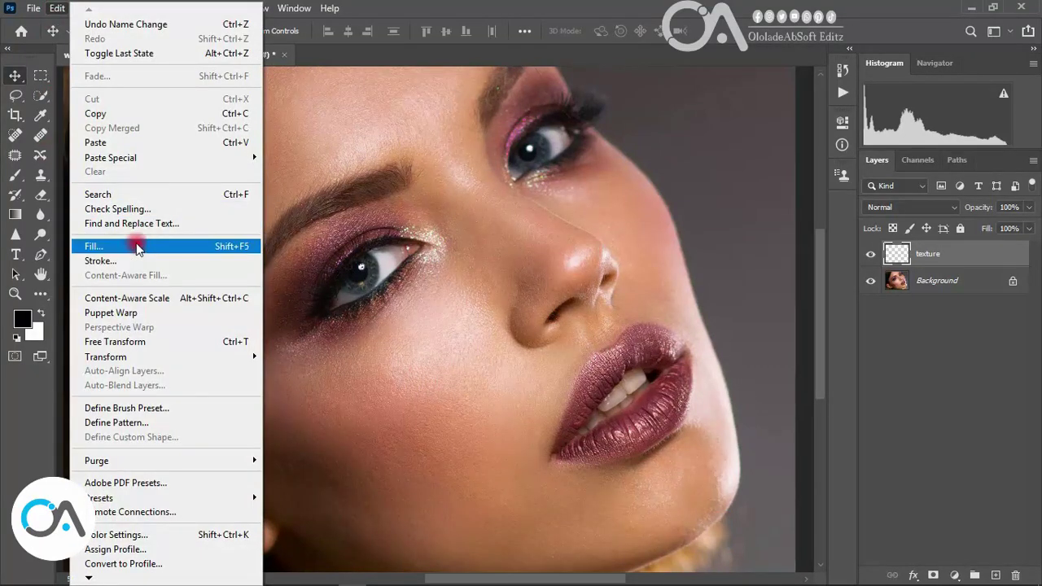
{"action": "left_click", "coordinate": [94, 246]}
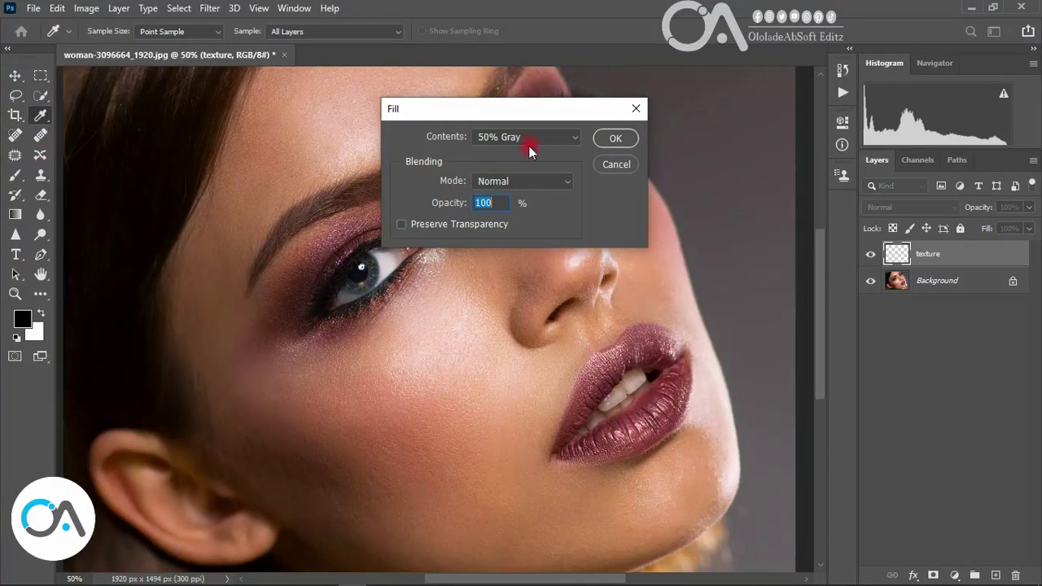
{"action": "left_click", "coordinate": [530, 137]}
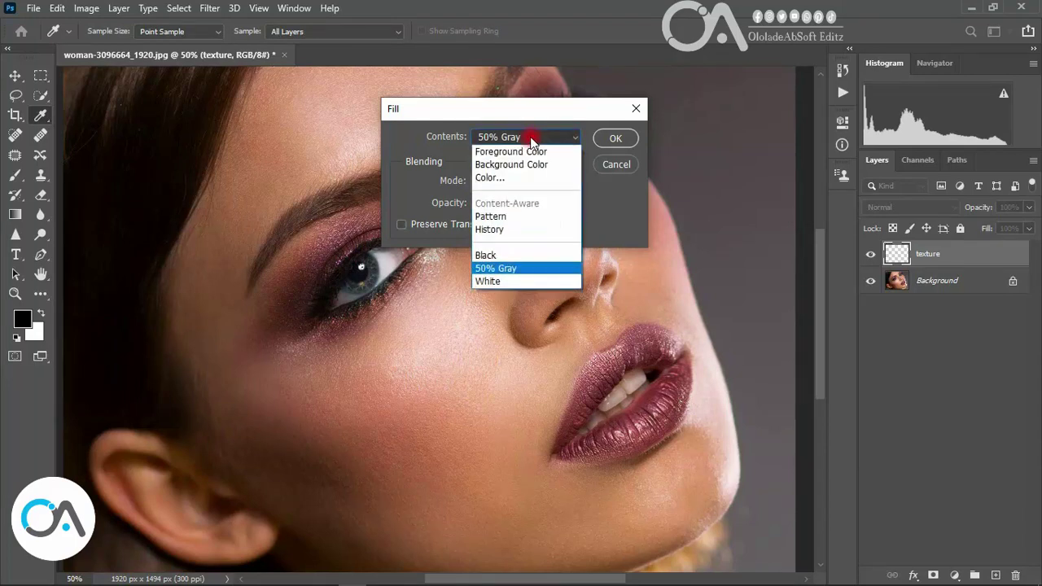
{"action": "left_click", "coordinate": [514, 147]}
{"action": "left_click", "coordinate": [563, 138]}
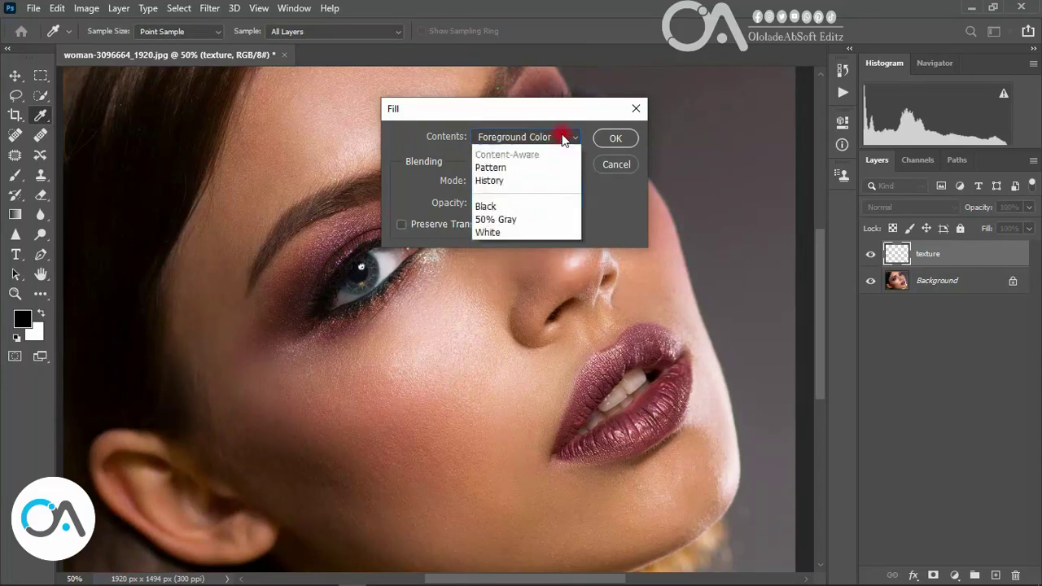
{"action": "left_click", "coordinate": [493, 271]}
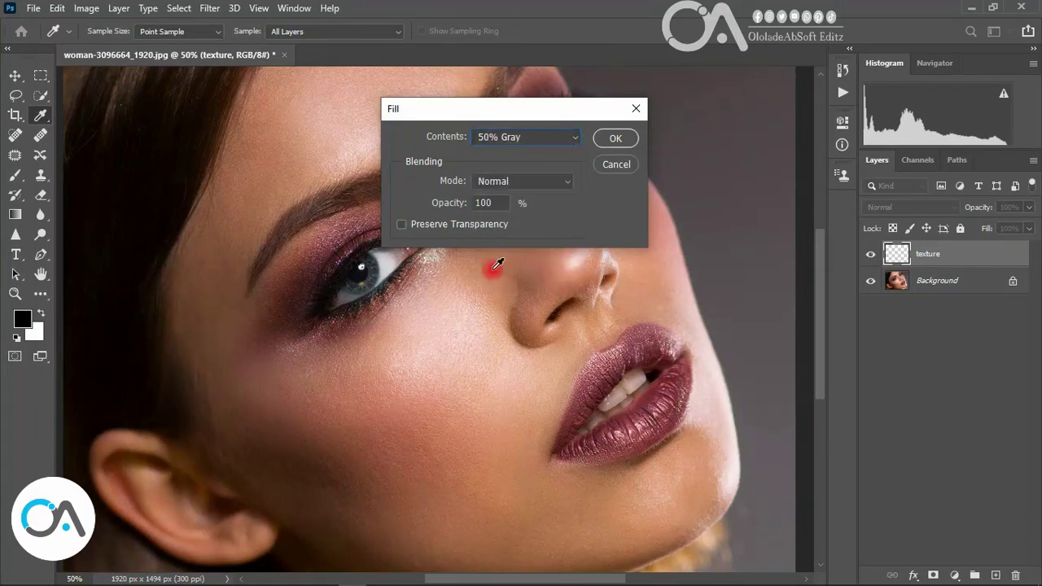
{"action": "key", "text": "v"}
{"action": "left_click", "coordinate": [613, 138]}
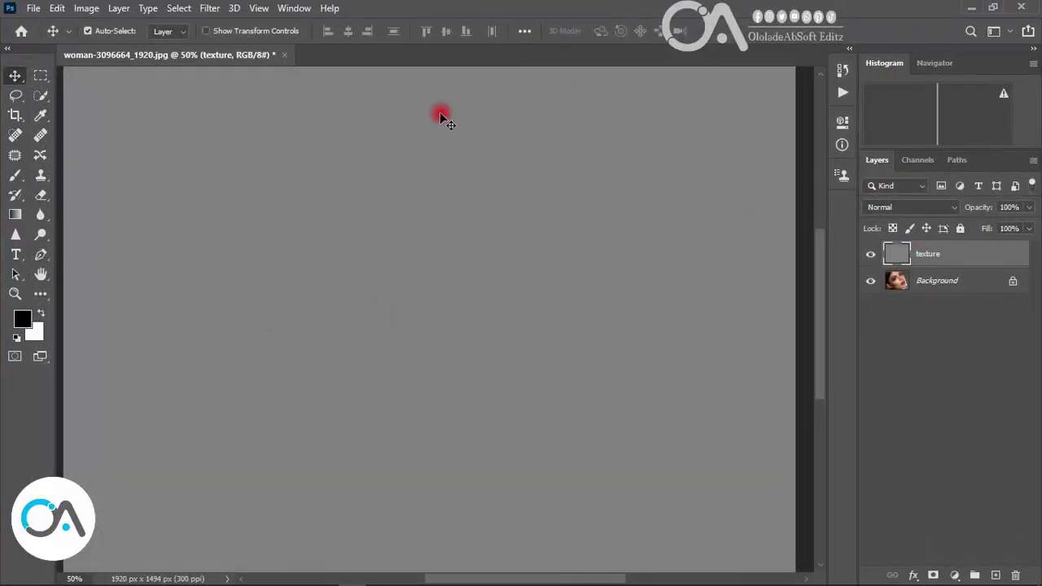
- Convert the gray texture layer into a smart object for smart filters
{"action": "left_click", "coordinate": [211, 9]}
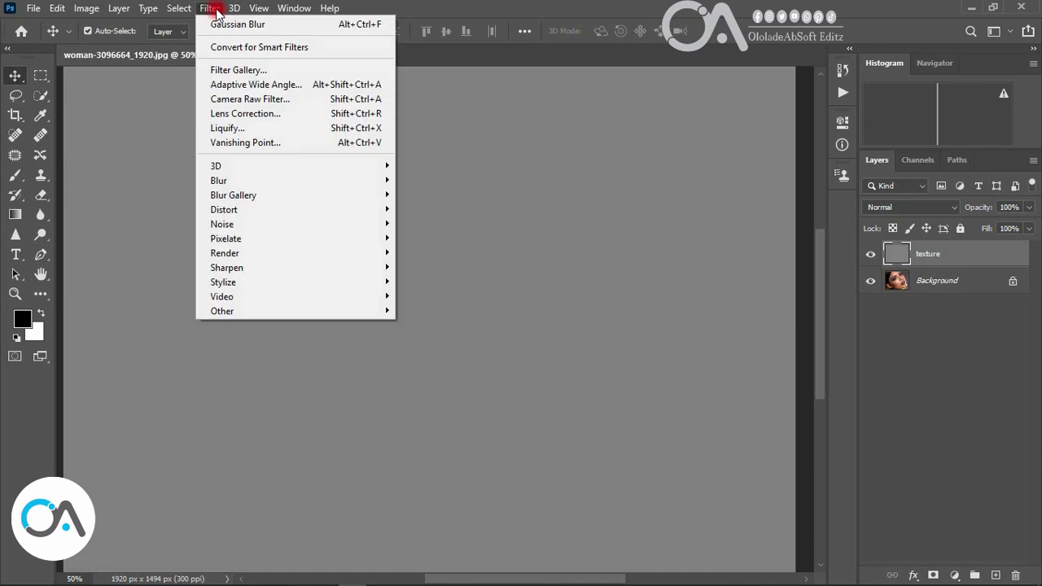
{"action": "left_click", "coordinate": [242, 50]}
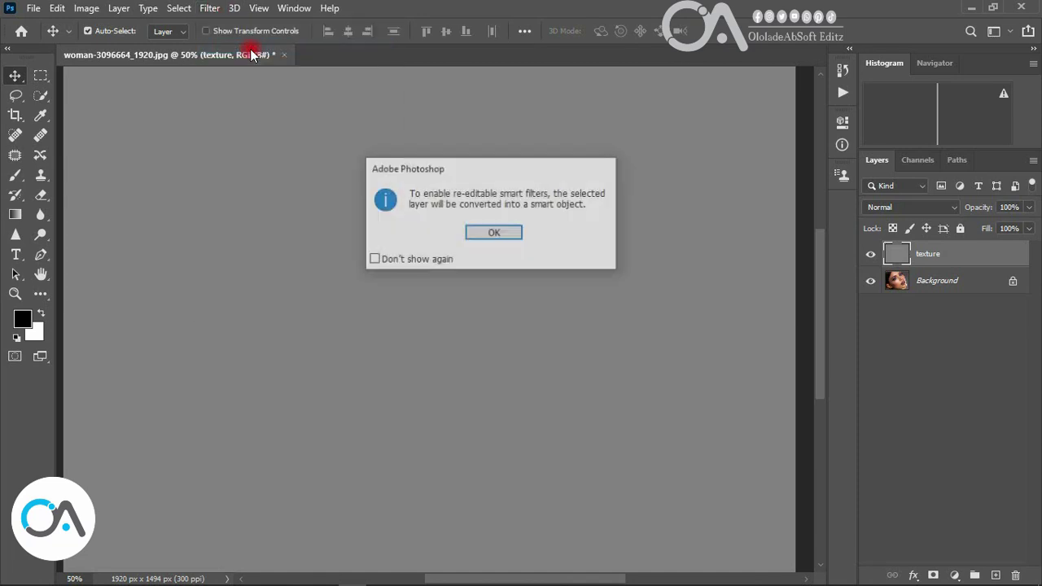
{"action": "left_click", "coordinate": [489, 234]}
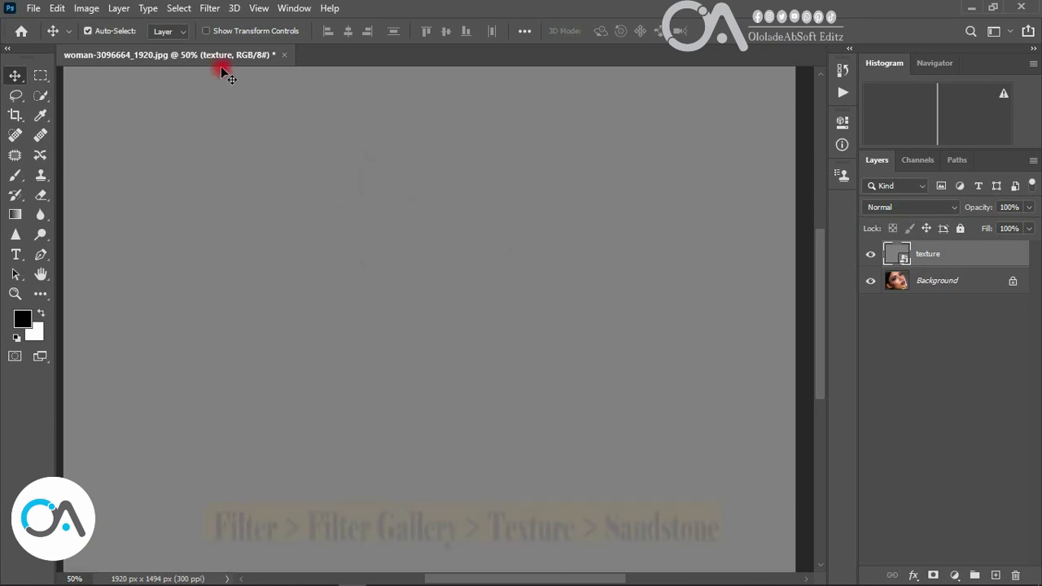
{"action": "left_click", "coordinate": [209, 9]}
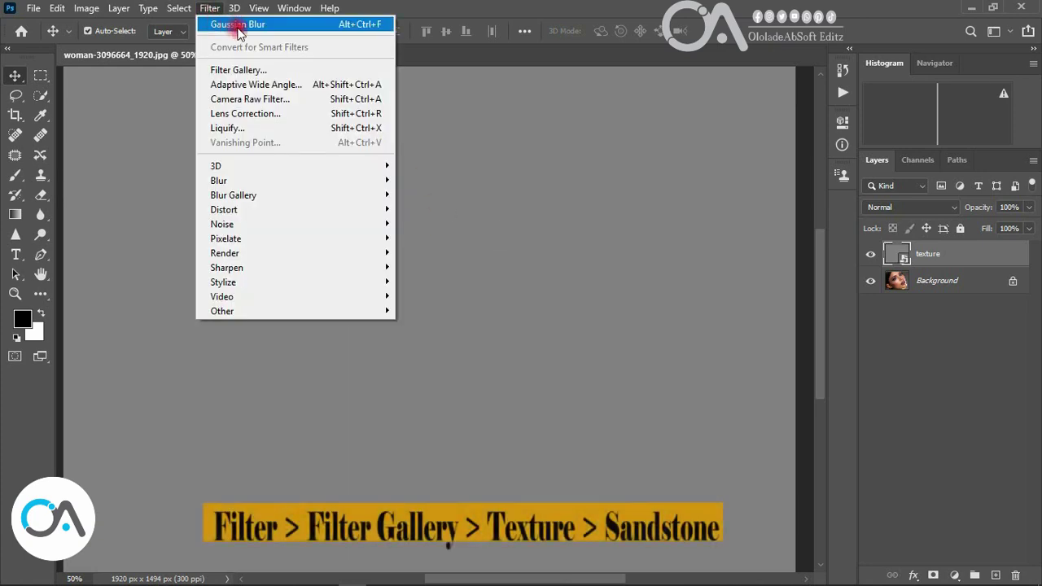
{"action": "left_click", "coordinate": [254, 71]}
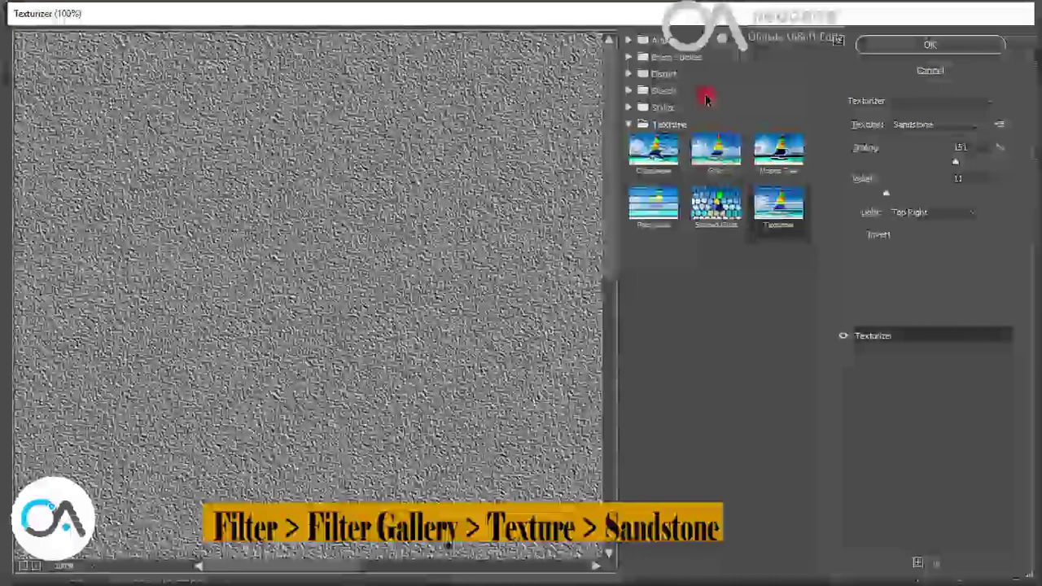
- Apply Texturizer with Sandstone texture, 165% scaling and relief 12
{"action": "left_click", "coordinate": [629, 125]}
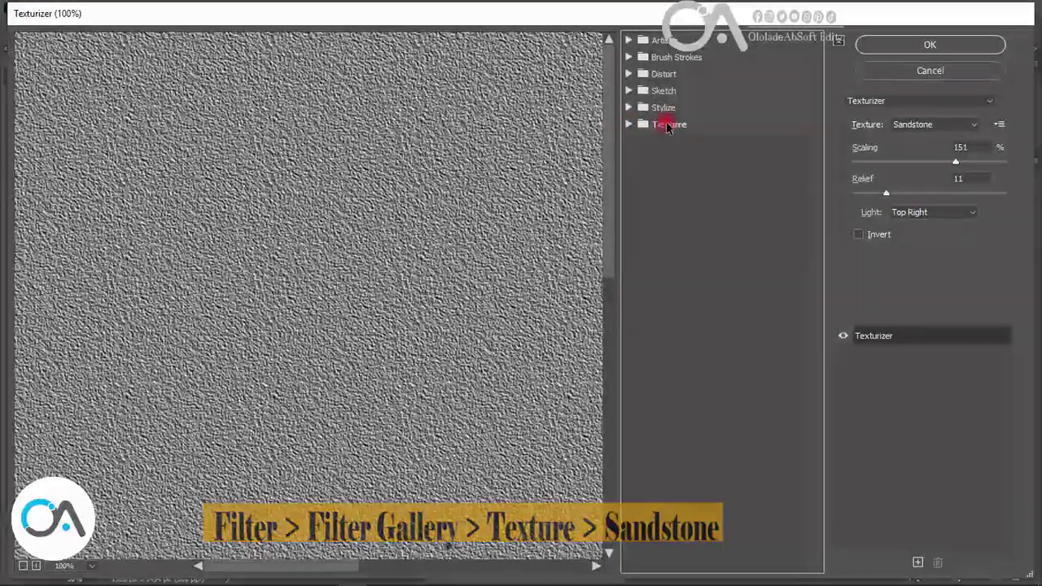
{"action": "left_click", "coordinate": [636, 125]}
{"action": "left_click", "coordinate": [634, 125]}
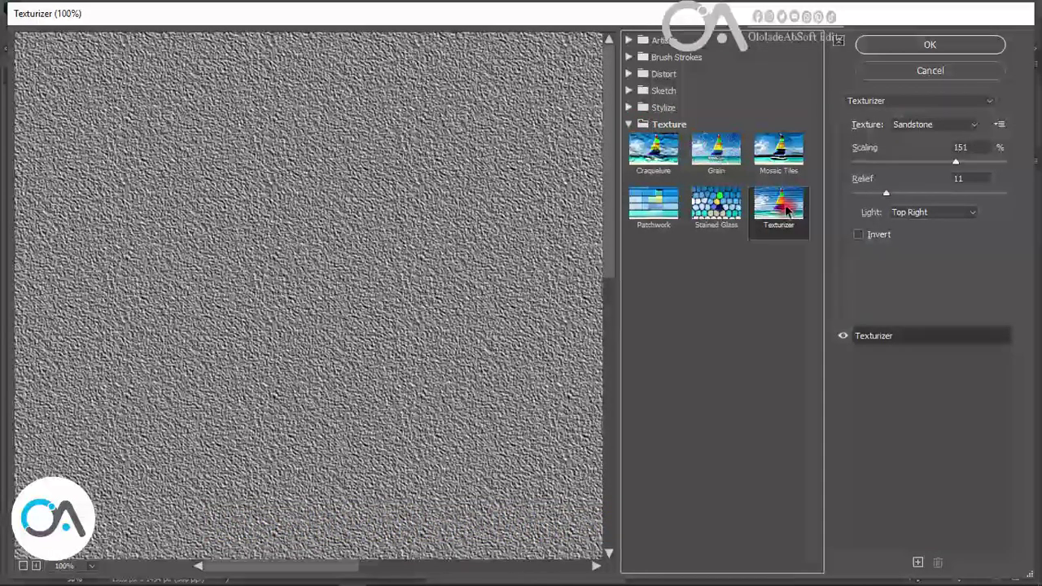
{"action": "left_click", "coordinate": [907, 123]}
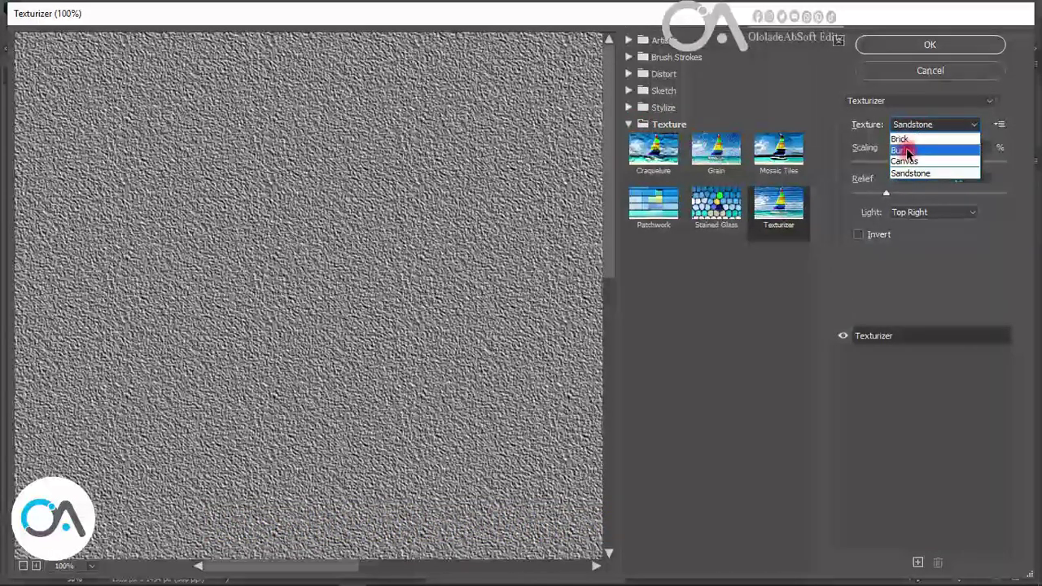
{"action": "left_click", "coordinate": [907, 151]}
{"action": "left_click", "coordinate": [905, 125]}
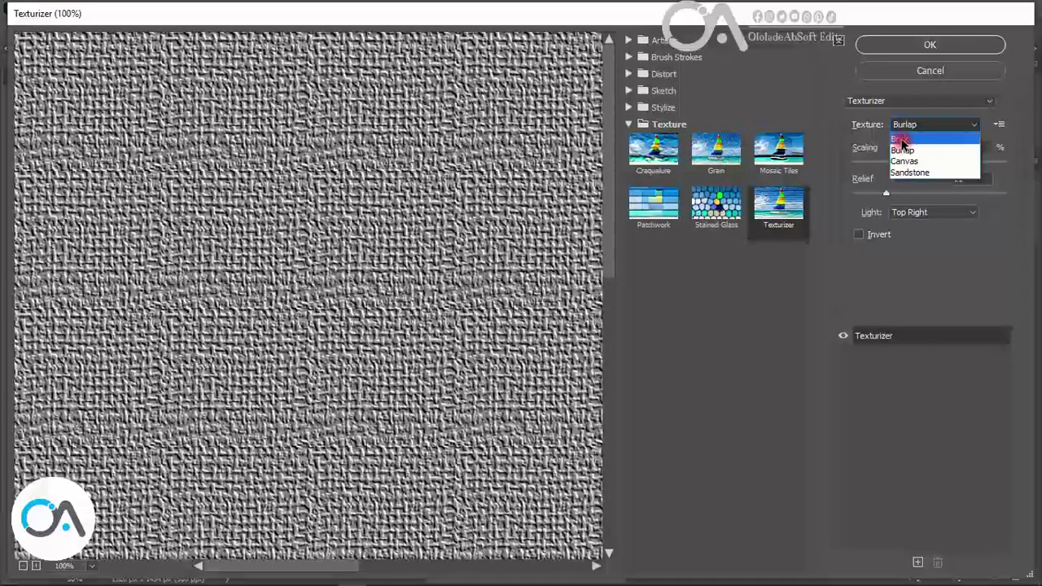
{"action": "left_click", "coordinate": [905, 140]}
{"action": "left_click", "coordinate": [904, 129]}
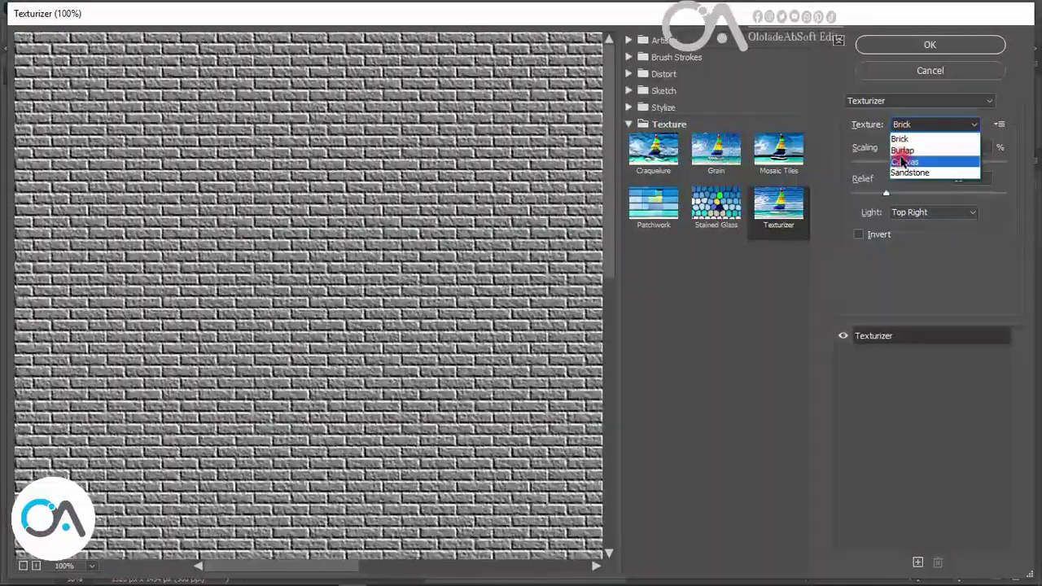
{"action": "left_click", "coordinate": [909, 171]}
{"action": "left_click_drag", "start_coordinate": [968, 163], "coordinate": [969, 162]}
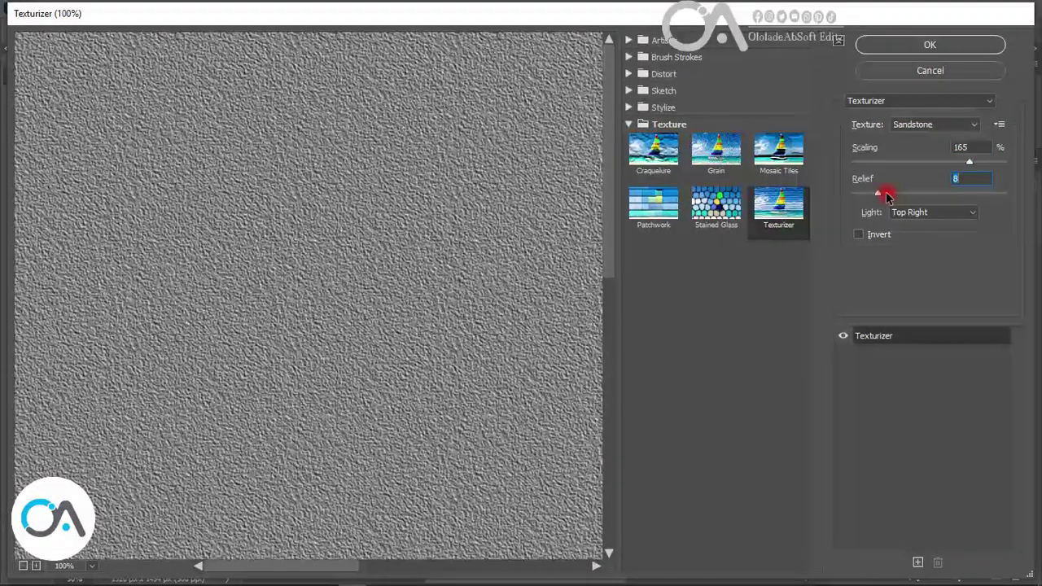
{"action": "key", "text": "Up"}
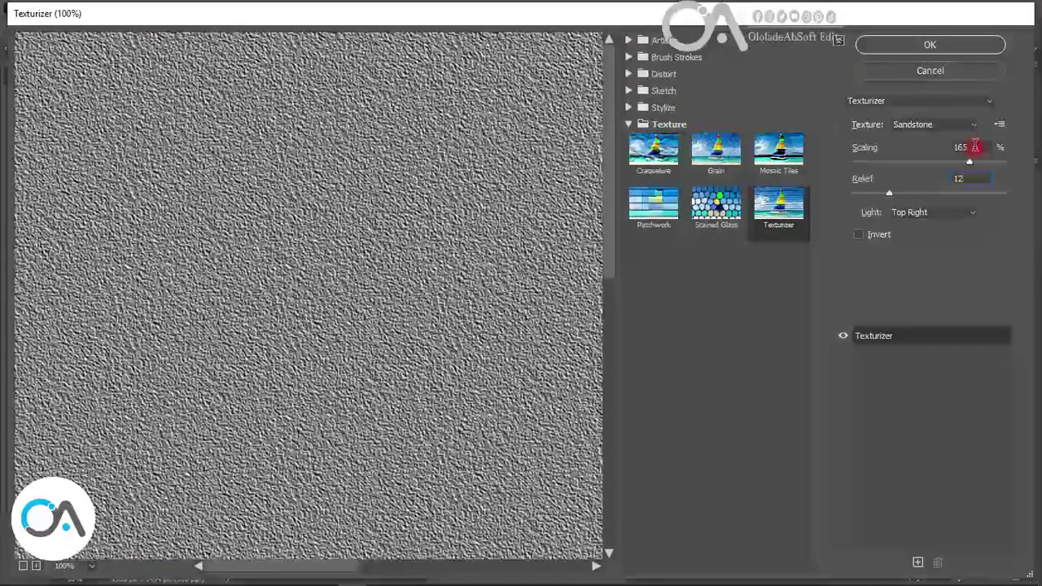
{"action": "left_click", "coordinate": [925, 47]}
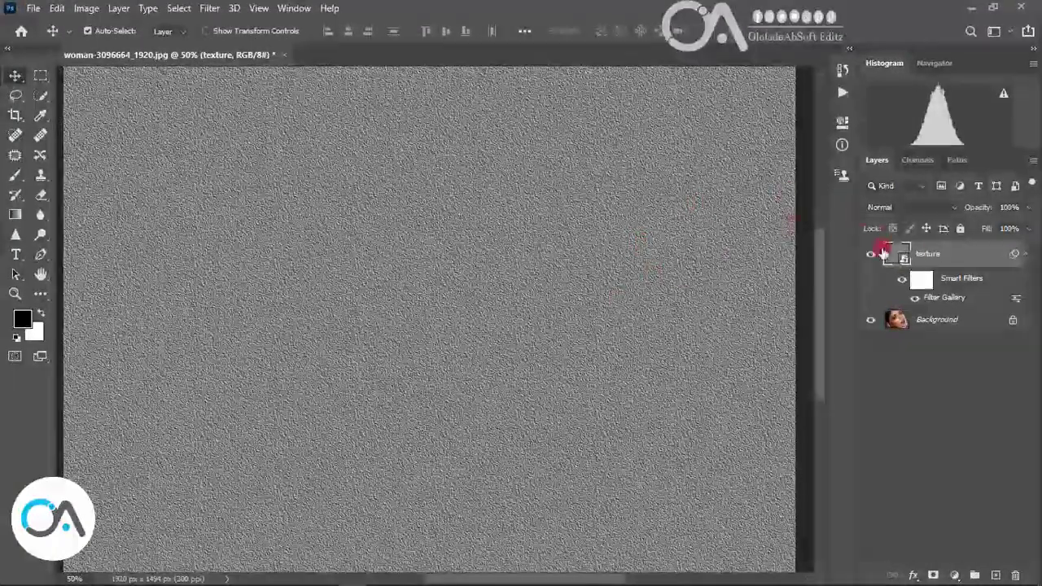
- Blend the filtered layer in Soft Light mode and name it 'texture'
{"action": "left_click", "coordinate": [888, 211]}
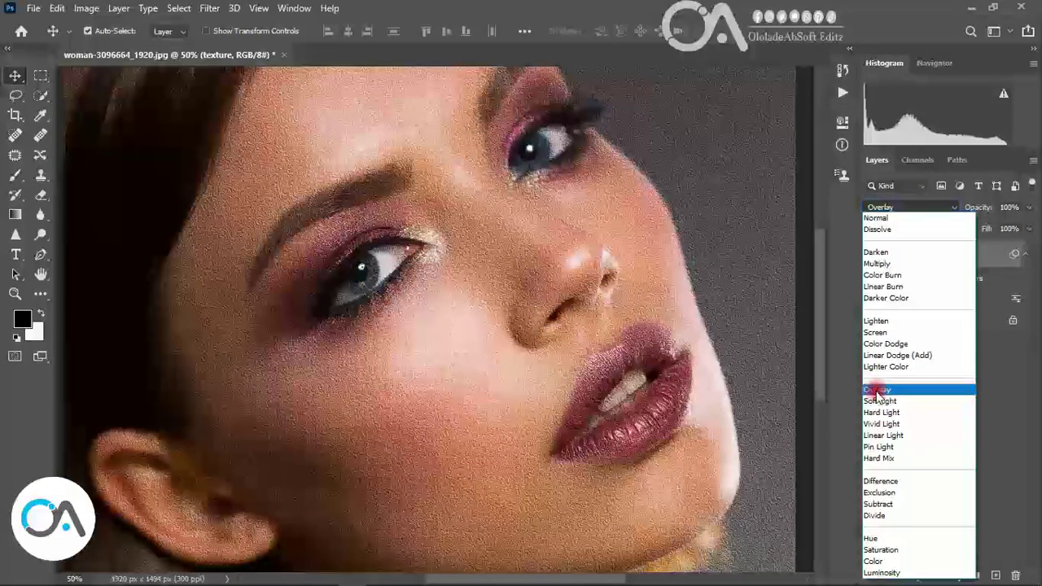
{"action": "left_click", "coordinate": [877, 401]}
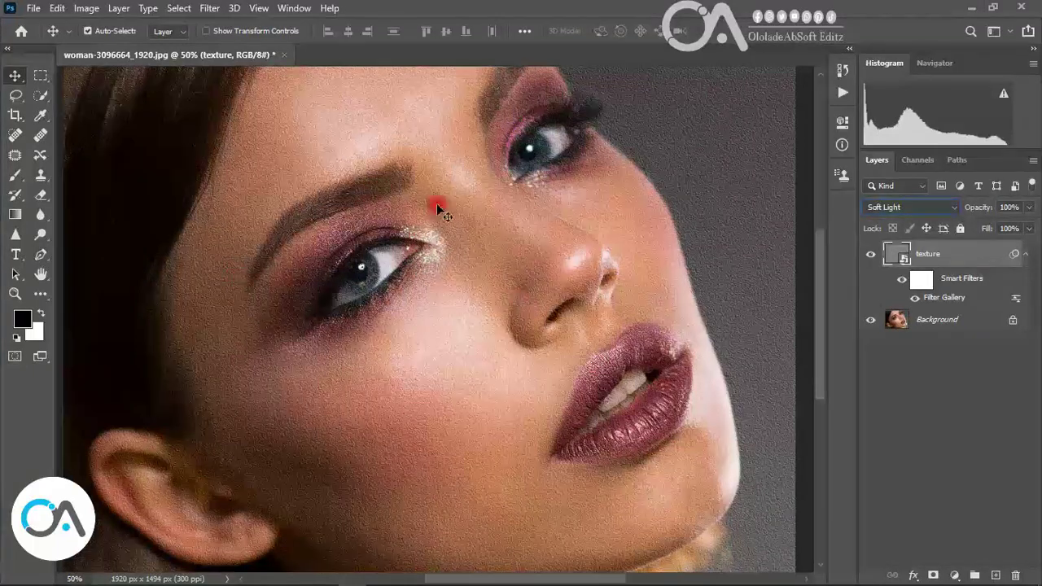
{"action": "left_click", "coordinate": [872, 257]}
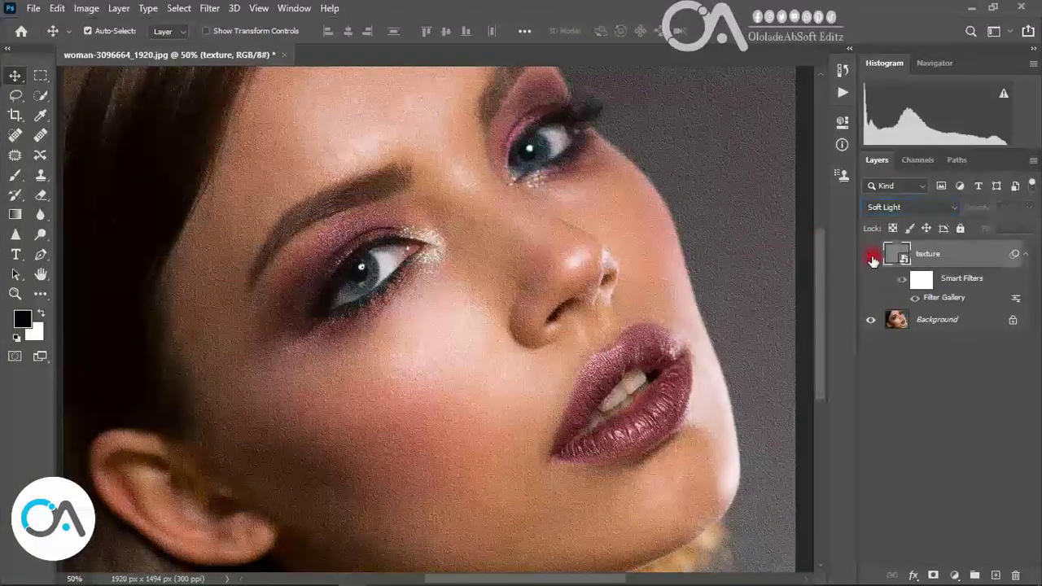
{"action": "left_click", "coordinate": [925, 256]}
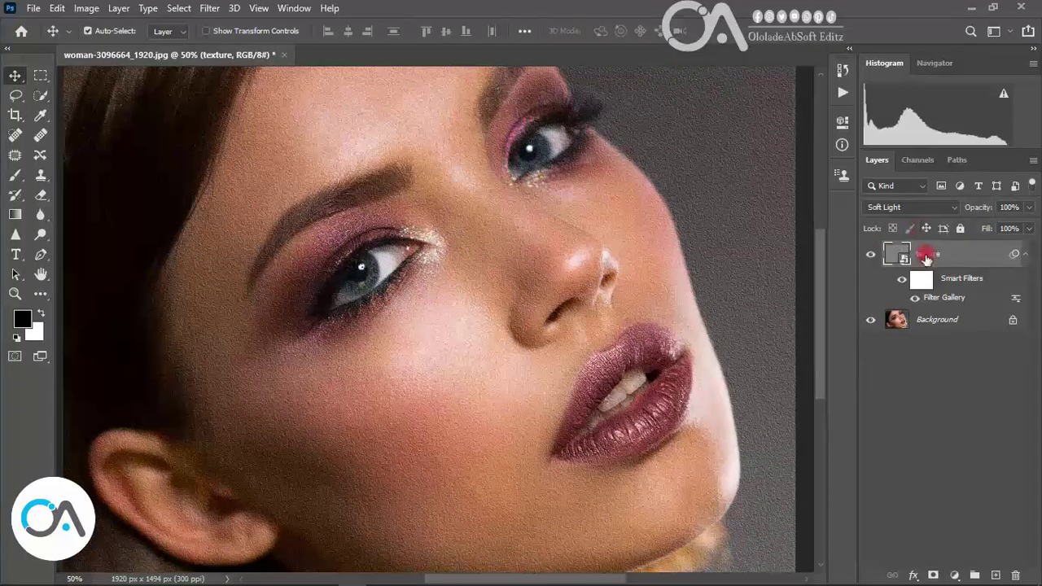
{"action": "left_click", "coordinate": [940, 269]}
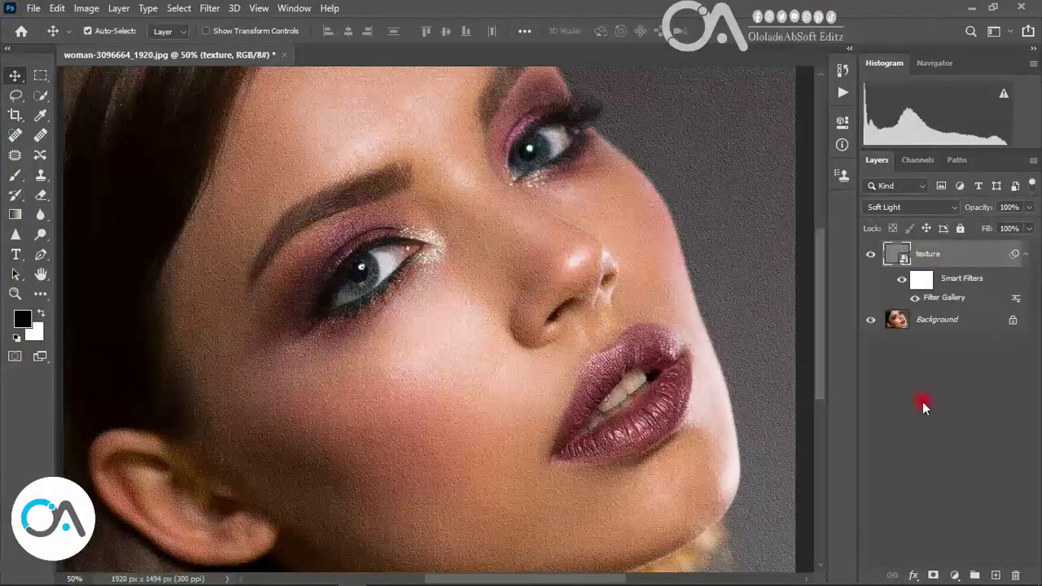
- Add a layer mask to the texture layer and invert it to solid black
{"action": "left_click", "coordinate": [933, 576]}
{"action": "left_click", "coordinate": [861, 298]}
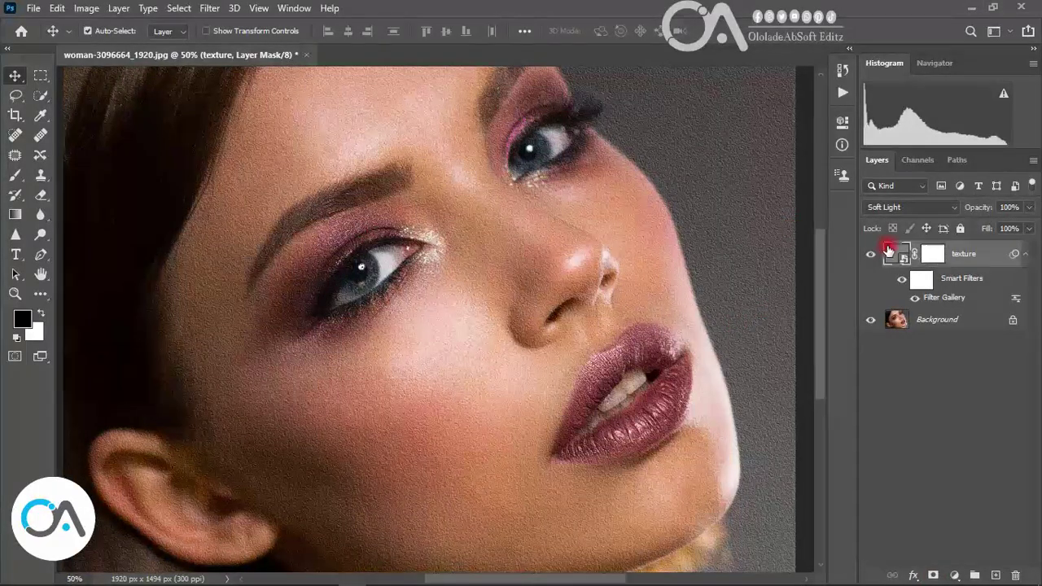
{"action": "left_click", "coordinate": [889, 249]}
{"action": "left_click", "coordinate": [935, 255]}
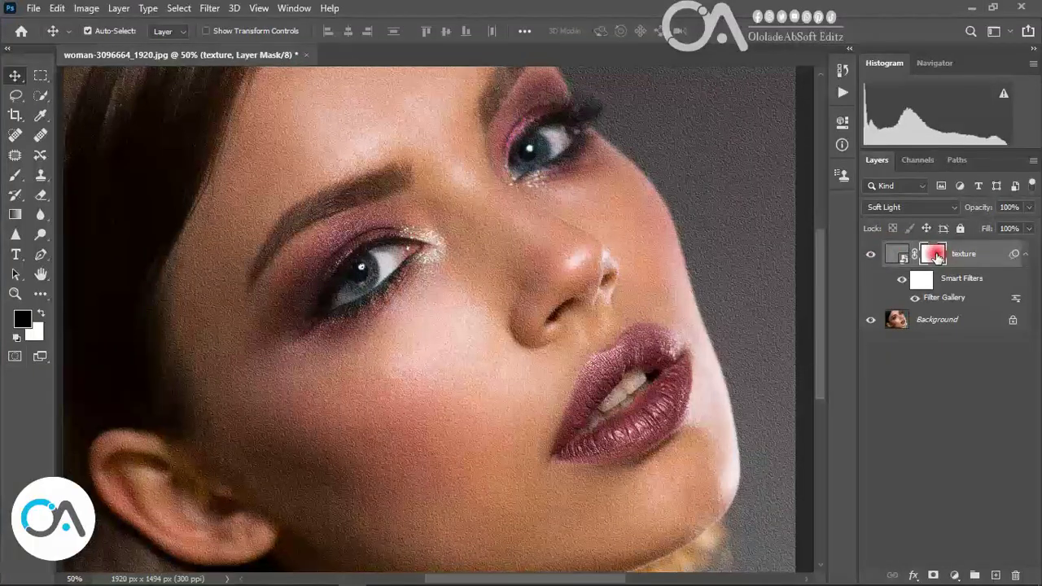
{"action": "left_click", "coordinate": [568, 252]}
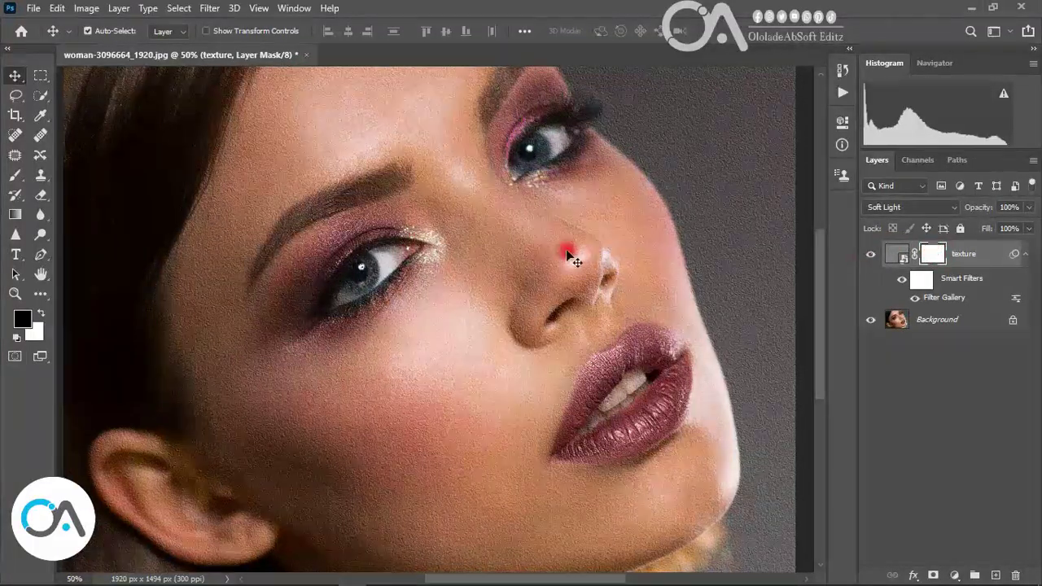
{"action": "left_click", "coordinate": [118, 10]}
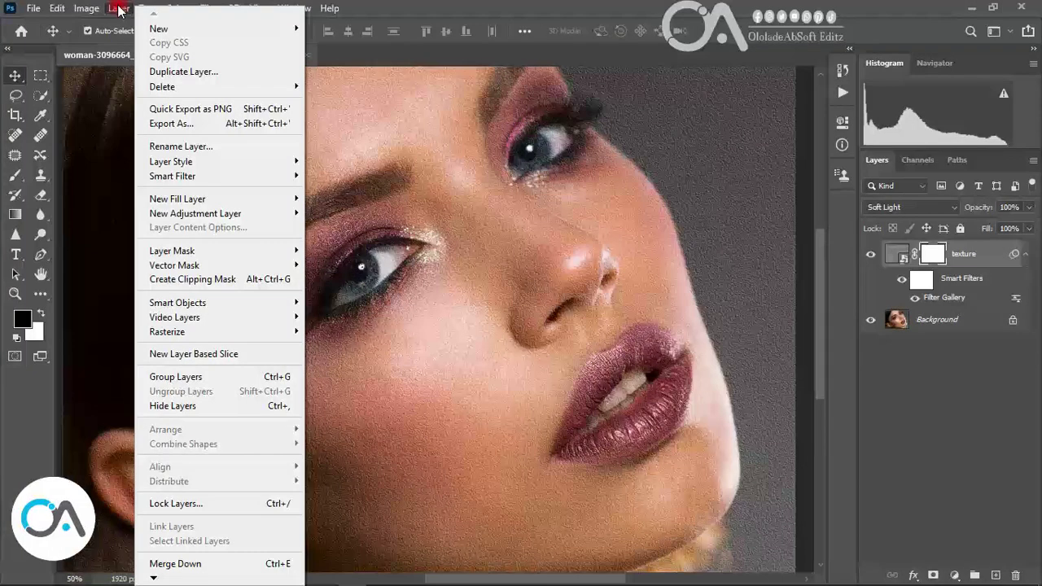
{"action": "left_click", "coordinate": [87, 10]}
{"action": "left_click", "coordinate": [163, 47]}
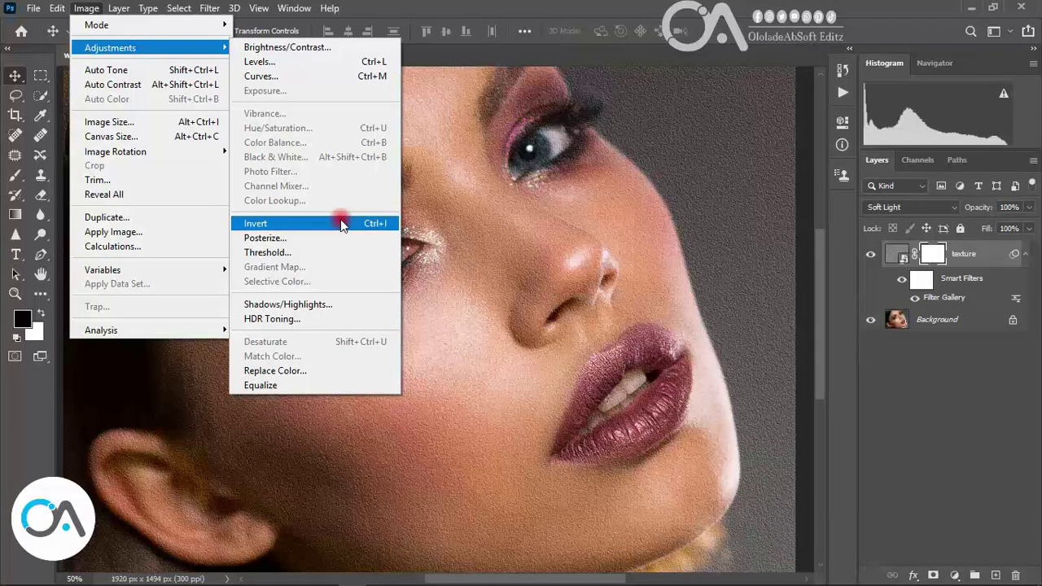
{"action": "left_click", "coordinate": [340, 223]}
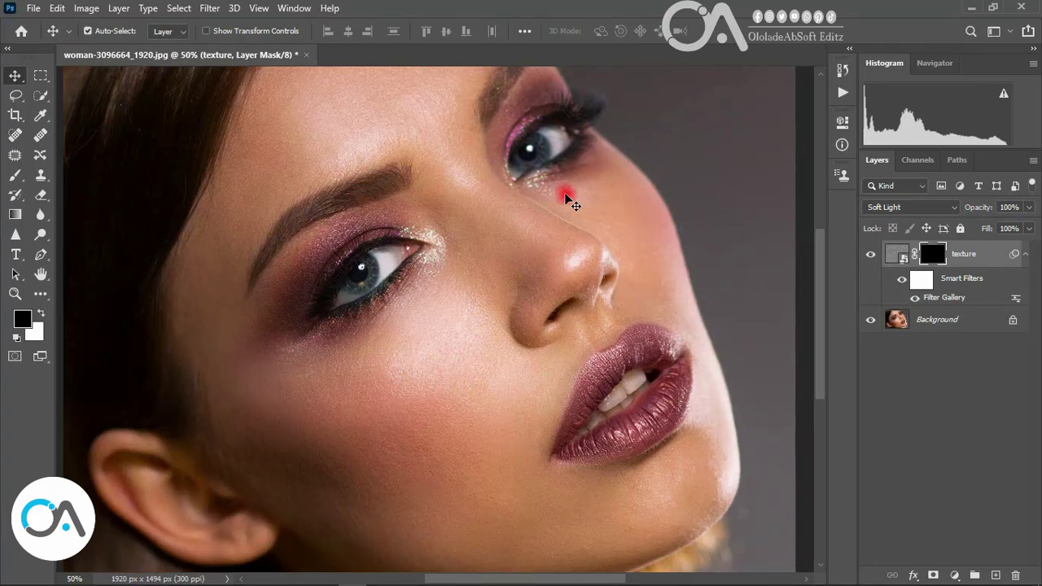
{"action": "left_click", "coordinate": [14, 174]}
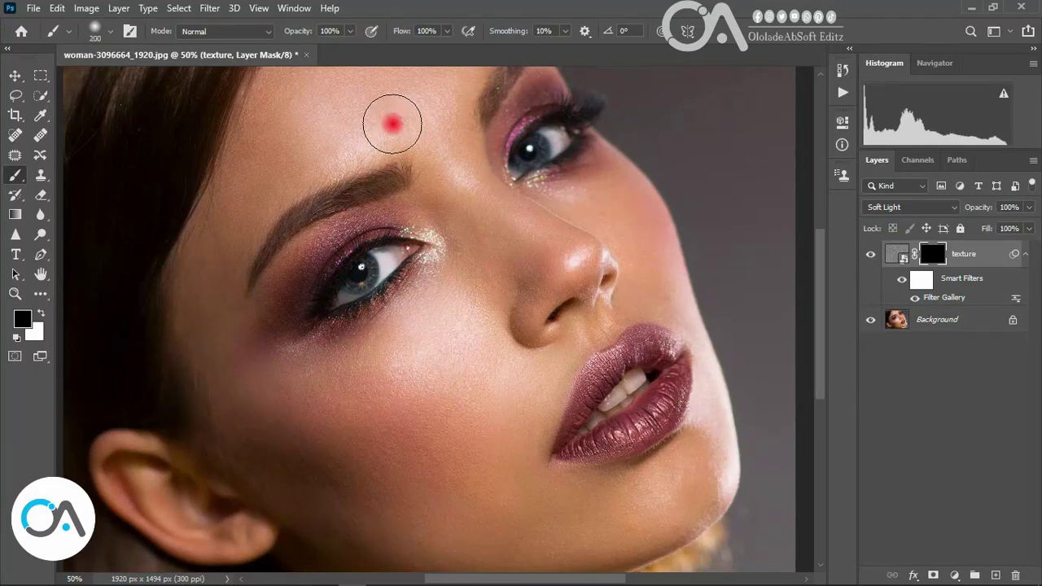
- Paint white with a 200 px brush to reveal grain on forehead, temple and cheeks
{"action": "key", "text": "bracketright"}
{"action": "key", "text": "bracketright"}
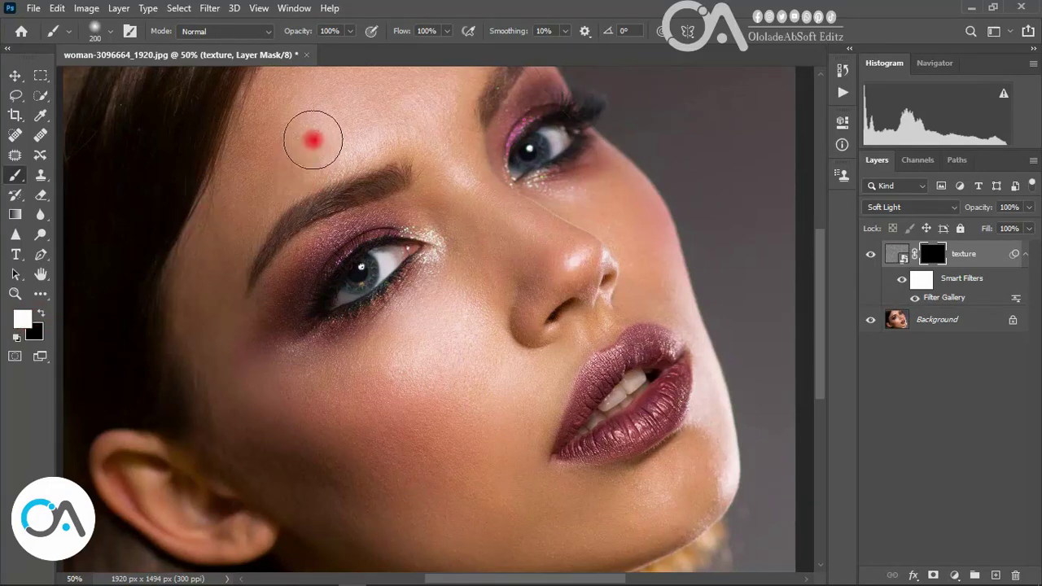
{"action": "left_click_drag", "start_coordinate": [298, 152], "coordinate": [210, 276]}
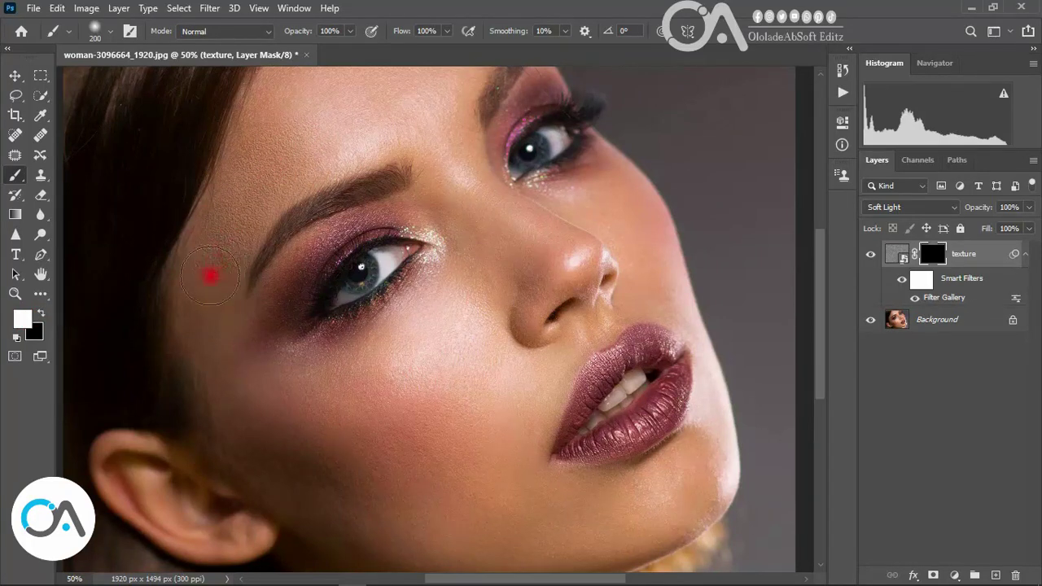
{"action": "mouse_move", "coordinate": [232, 348]}
{"action": "left_mouse_down"}
{"action": "mouse_move", "coordinate": [418, 306]}
{"action": "mouse_move", "coordinate": [467, 230]}
{"action": "mouse_move", "coordinate": [435, 123]}
{"action": "mouse_move", "coordinate": [372, 119]}
{"action": "mouse_move", "coordinate": [252, 144]}
{"action": "mouse_move", "coordinate": [302, 95]}
{"action": "mouse_move", "coordinate": [237, 211]}
{"action": "mouse_move", "coordinate": [298, 428]}
{"action": "left_mouse_up"}
{"action": "mouse_move", "coordinate": [370, 529]}
{"action": "left_mouse_down"}
{"action": "mouse_move", "coordinate": [430, 369]}
{"action": "mouse_move", "coordinate": [517, 350]}
{"action": "mouse_move", "coordinate": [520, 402]}
{"action": "mouse_move", "coordinate": [461, 528]}
{"action": "mouse_move", "coordinate": [549, 491]}
{"action": "mouse_move", "coordinate": [575, 496]}
{"action": "mouse_move", "coordinate": [510, 457]}
{"action": "mouse_move", "coordinate": [538, 372]}
{"action": "mouse_move", "coordinate": [548, 369]}
{"action": "mouse_move", "coordinate": [576, 295]}
{"action": "mouse_move", "coordinate": [611, 302]}
{"action": "mouse_move", "coordinate": [663, 288]}
{"action": "mouse_move", "coordinate": [600, 203]}
{"action": "mouse_move", "coordinate": [596, 168]}
{"action": "mouse_move", "coordinate": [513, 204]}
{"action": "mouse_move", "coordinate": [540, 300]}
{"action": "mouse_move", "coordinate": [473, 224]}
{"action": "left_mouse_up"}
{"action": "left_click_drag", "start_coordinate": [820, 249], "coordinate": [814, 218]}
{"action": "mouse_move", "coordinate": [385, 309]}
{"action": "left_mouse_down"}
{"action": "mouse_move", "coordinate": [421, 249]}
{"action": "mouse_move", "coordinate": [453, 269]}
{"action": "mouse_move", "coordinate": [421, 233]}
{"action": "mouse_move", "coordinate": [425, 210]}
{"action": "mouse_move", "coordinate": [277, 182]}
{"action": "mouse_move", "coordinate": [189, 213]}
{"action": "left_mouse_up"}
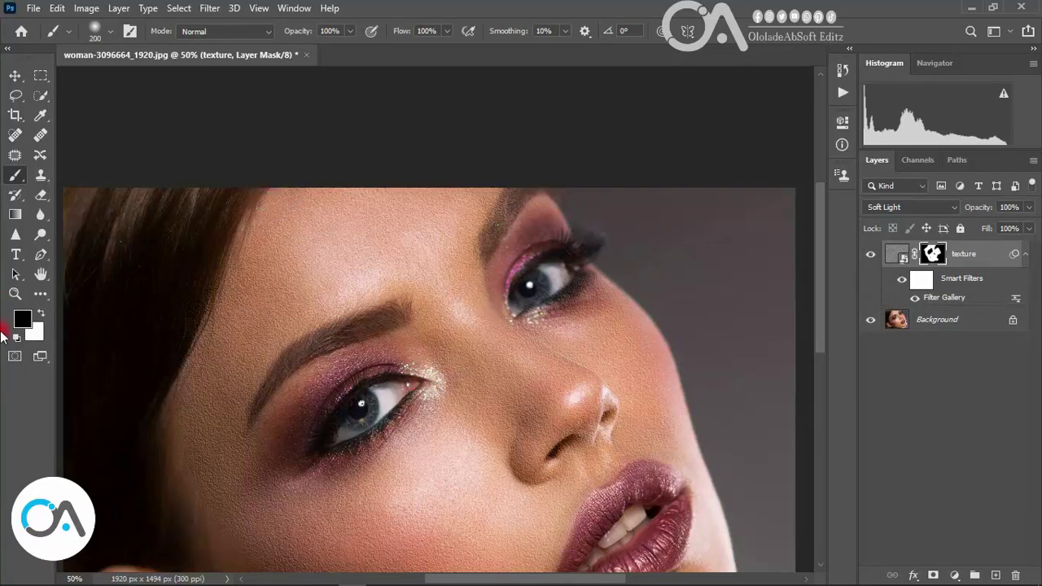
- Paint black with an 80 px brush to keep the texture off the eyes
{"action": "left_click", "coordinate": [40, 314]}
{"action": "left_click", "coordinate": [40, 313]}
{"action": "mouse_move", "coordinate": [535, 202]}
{"action": "left_mouse_down"}
{"action": "mouse_move", "coordinate": [514, 264]}
{"action": "mouse_move", "coordinate": [514, 238]}
{"action": "left_mouse_up"}
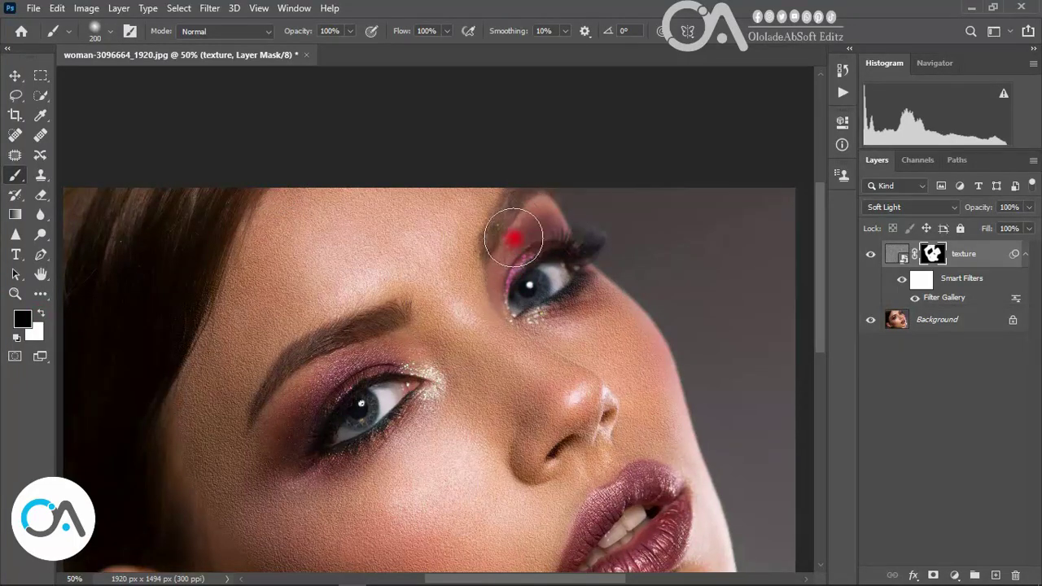
{"action": "key", "text": "bracketleft"}
{"action": "key", "text": "bracketleft"}
{"action": "key", "text": "bracketleft"}
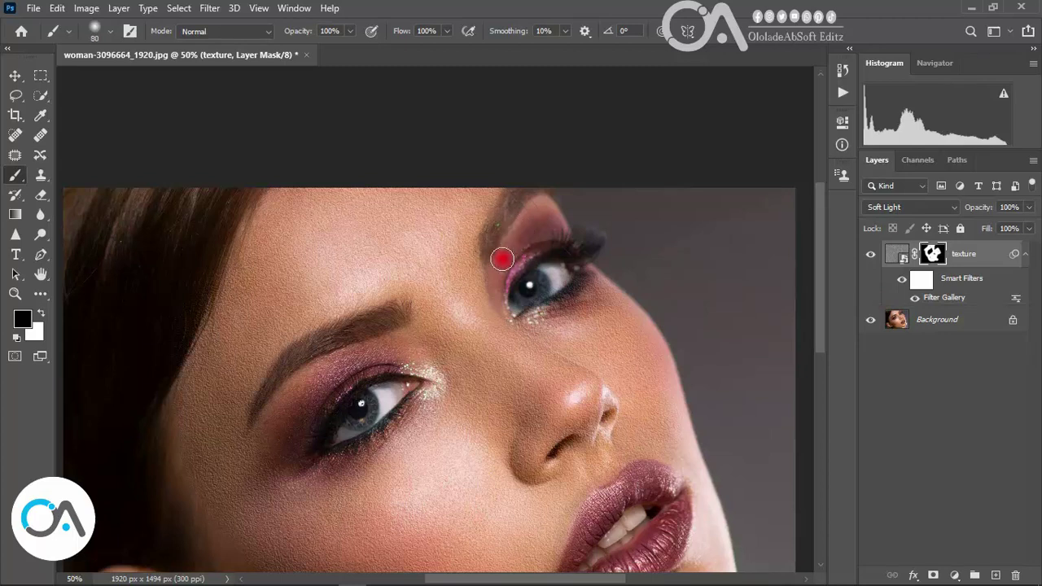
{"action": "left_click", "coordinate": [42, 313]}
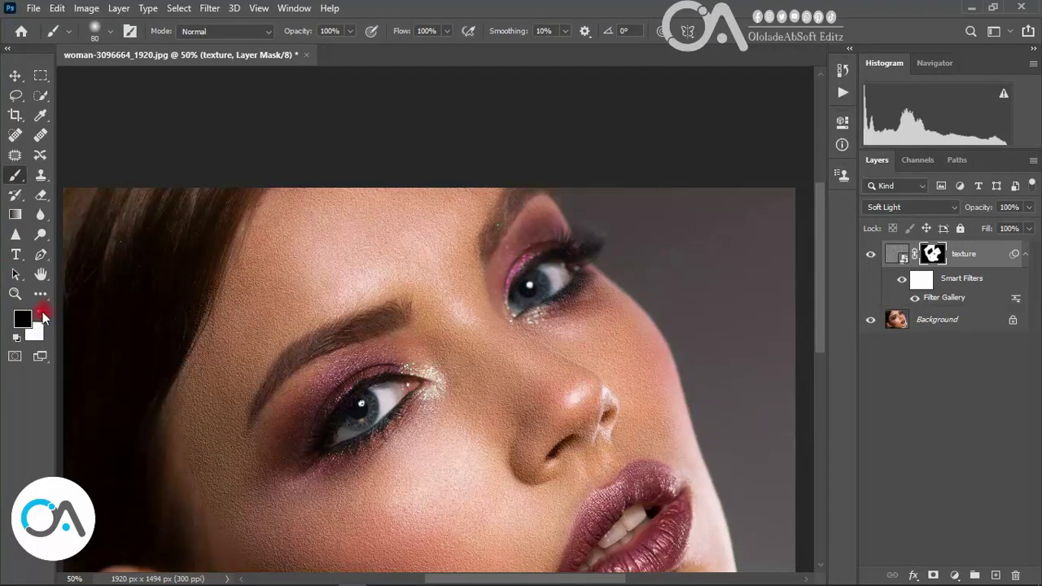
{"action": "mouse_move", "coordinate": [543, 213]}
{"action": "left_mouse_down"}
{"action": "mouse_move", "coordinate": [499, 277]}
{"action": "mouse_move", "coordinate": [661, 360]}
{"action": "mouse_move", "coordinate": [623, 381]}
{"action": "mouse_move", "coordinate": [605, 424]}
{"action": "mouse_move", "coordinate": [551, 461]}
{"action": "left_mouse_up"}
{"action": "key", "text": "x"}
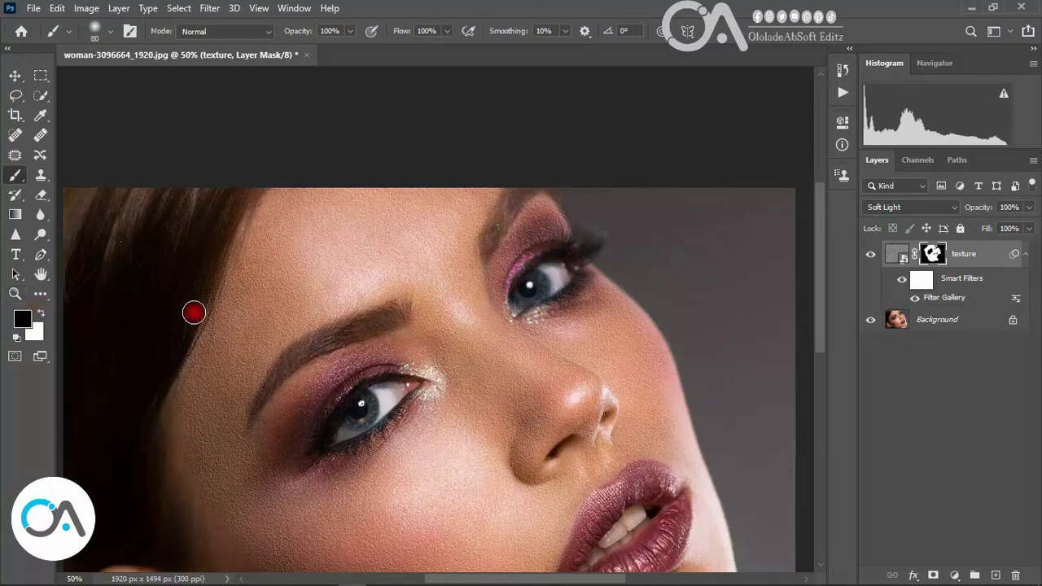
{"action": "mouse_move", "coordinate": [369, 310]}
{"action": "left_mouse_down"}
{"action": "mouse_move", "coordinate": [442, 353]}
{"action": "mouse_move", "coordinate": [363, 480]}
{"action": "mouse_move", "coordinate": [2, 306]}
{"action": "mouse_move", "coordinate": [617, 263]}
{"action": "mouse_move", "coordinate": [537, 294]}
{"action": "mouse_move", "coordinate": [554, 275]}
{"action": "mouse_move", "coordinate": [532, 282]}
{"action": "mouse_move", "coordinate": [524, 301]}
{"action": "mouse_move", "coordinate": [531, 274]}
{"action": "mouse_move", "coordinate": [795, 307]}
{"action": "mouse_move", "coordinate": [819, 386]}
{"action": "left_mouse_up"}
- Paint the mask to reveal grain over the chin, jaw and cheek near the ear
{"action": "left_click", "coordinate": [40, 313]}
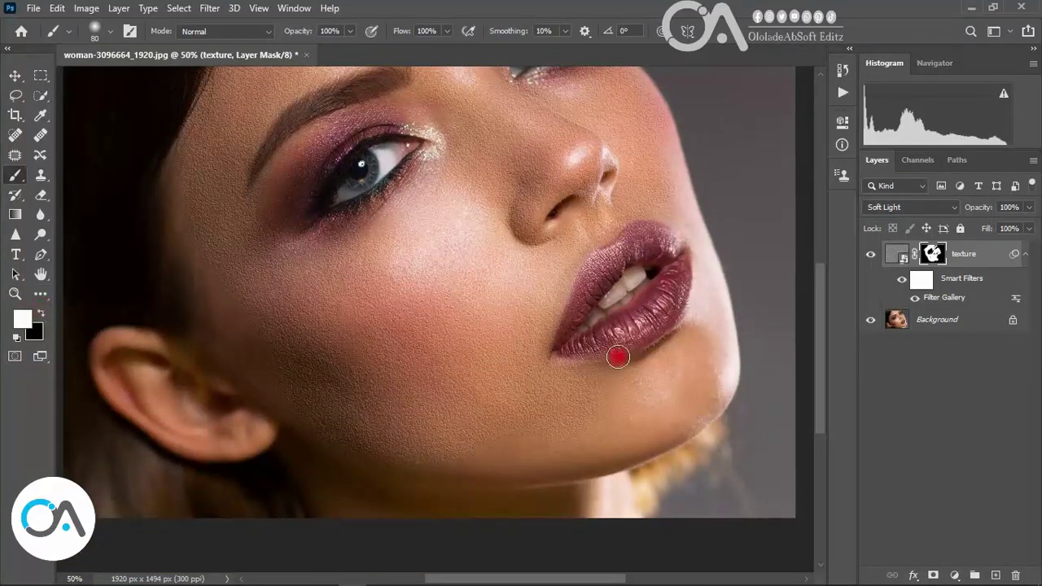
{"action": "mouse_move", "coordinate": [618, 357]}
{"action": "left_mouse_down"}
{"action": "mouse_move", "coordinate": [659, 396]}
{"action": "mouse_move", "coordinate": [410, 453]}
{"action": "mouse_move", "coordinate": [488, 472]}
{"action": "mouse_move", "coordinate": [575, 454]}
{"action": "mouse_move", "coordinate": [660, 416]}
{"action": "mouse_move", "coordinate": [679, 356]}
{"action": "mouse_move", "coordinate": [628, 372]}
{"action": "mouse_move", "coordinate": [695, 328]}
{"action": "mouse_move", "coordinate": [681, 400]}
{"action": "mouse_move", "coordinate": [656, 421]}
{"action": "mouse_move", "coordinate": [705, 398]}
{"action": "mouse_move", "coordinate": [658, 439]}
{"action": "mouse_move", "coordinate": [565, 470]}
{"action": "mouse_move", "coordinate": [701, 416]}
{"action": "mouse_move", "coordinate": [720, 382]}
{"action": "mouse_move", "coordinate": [693, 260]}
{"action": "mouse_move", "coordinate": [732, 323]}
{"action": "mouse_move", "coordinate": [715, 389]}
{"action": "mouse_move", "coordinate": [725, 361]}
{"action": "mouse_move", "coordinate": [691, 214]}
{"action": "mouse_move", "coordinate": [735, 237]}
{"action": "mouse_move", "coordinate": [751, 349]}
{"action": "left_mouse_up"}
{"action": "key", "text": "x"}
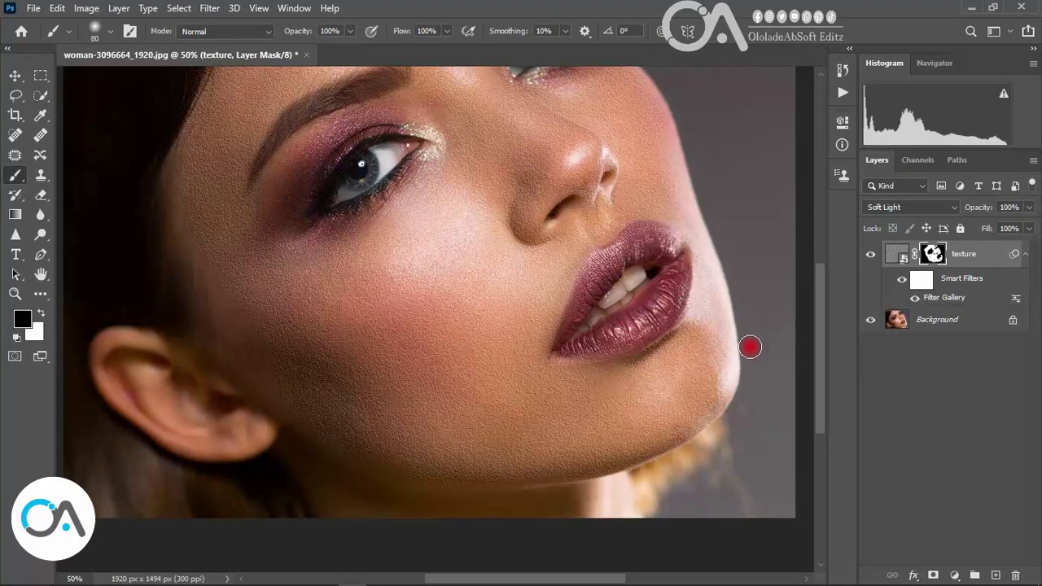
{"action": "left_click_drag", "start_coordinate": [299, 381], "coordinate": [263, 346]}
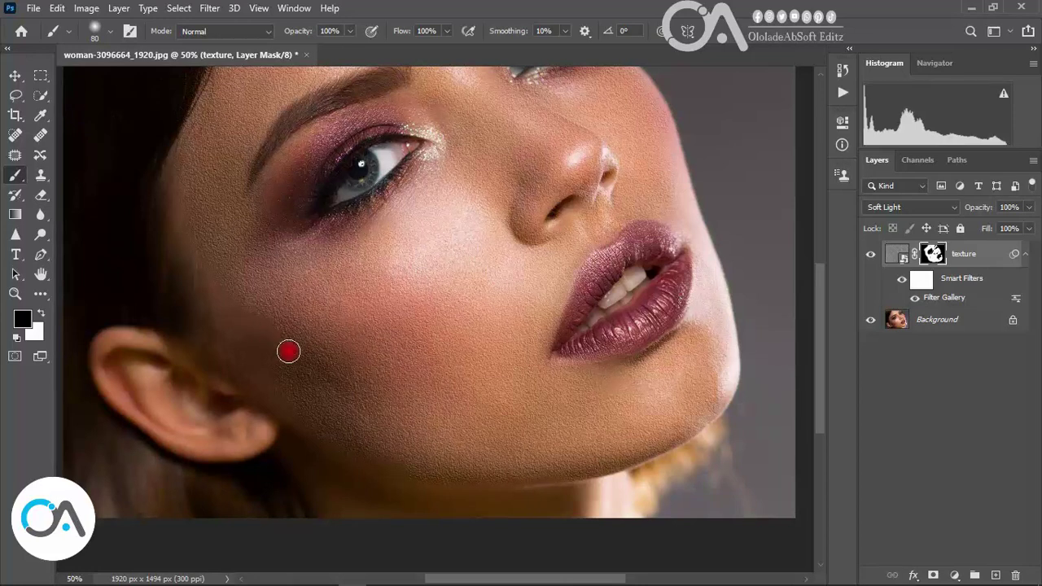
{"action": "key", "text": "x"}
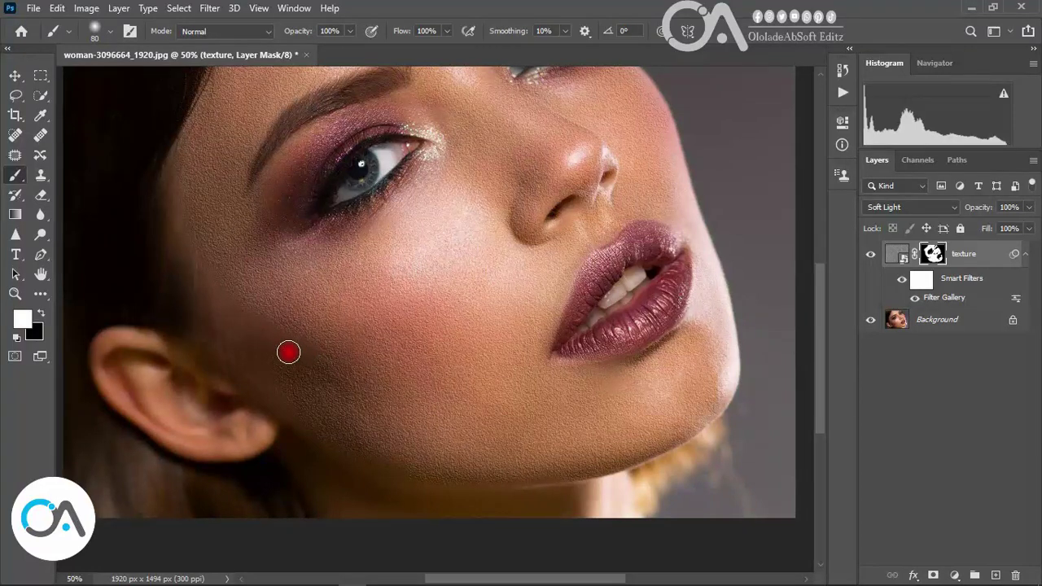
{"action": "mouse_move", "coordinate": [227, 313]}
{"action": "left_mouse_down"}
{"action": "mouse_move", "coordinate": [195, 306]}
{"action": "mouse_move", "coordinate": [298, 359]}
{"action": "left_mouse_up"}
{"action": "mouse_move", "coordinate": [221, 285]}
{"action": "left_mouse_down"}
{"action": "mouse_move", "coordinate": [209, 274]}
{"action": "mouse_move", "coordinate": [236, 342]}
{"action": "left_mouse_up"}
{"action": "mouse_move", "coordinate": [279, 376]}
{"action": "left_mouse_down"}
{"action": "mouse_move", "coordinate": [274, 384]}
{"action": "mouse_move", "coordinate": [230, 363]}
{"action": "left_mouse_up"}
{"action": "left_click_drag", "start_coordinate": [378, 442], "coordinate": [542, 456]}
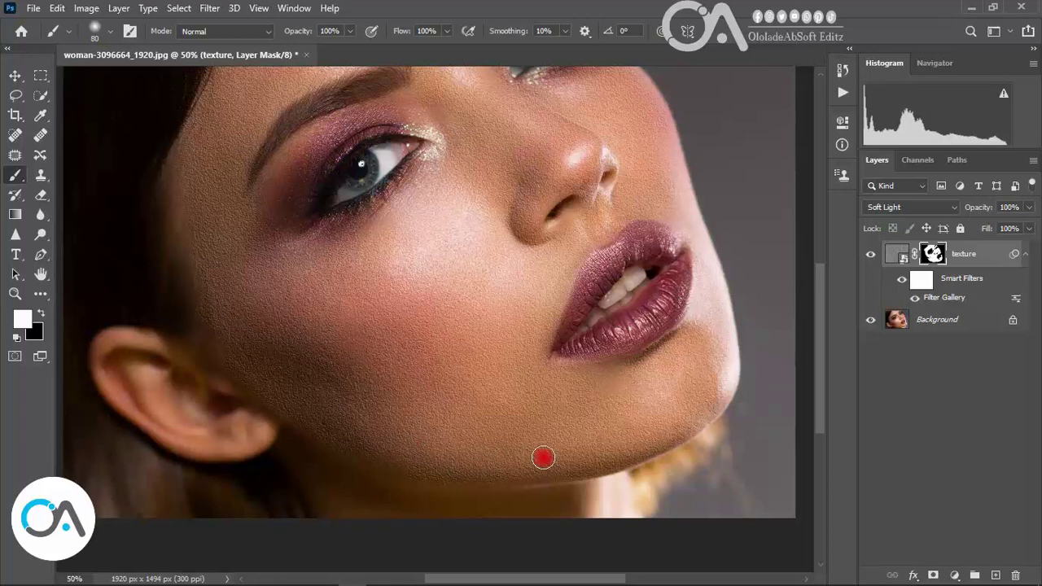
{"action": "left_click", "coordinate": [445, 30]}
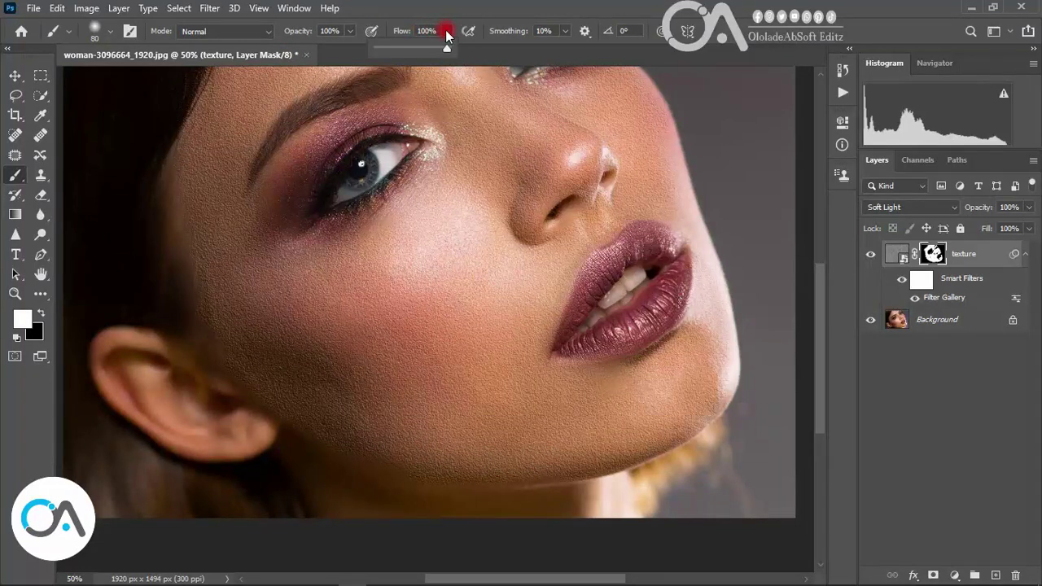
- Set the brush Flow to 34% and Opacity to 21%
{"action": "left_click", "coordinate": [396, 49]}
{"action": "left_click", "coordinate": [290, 436]}
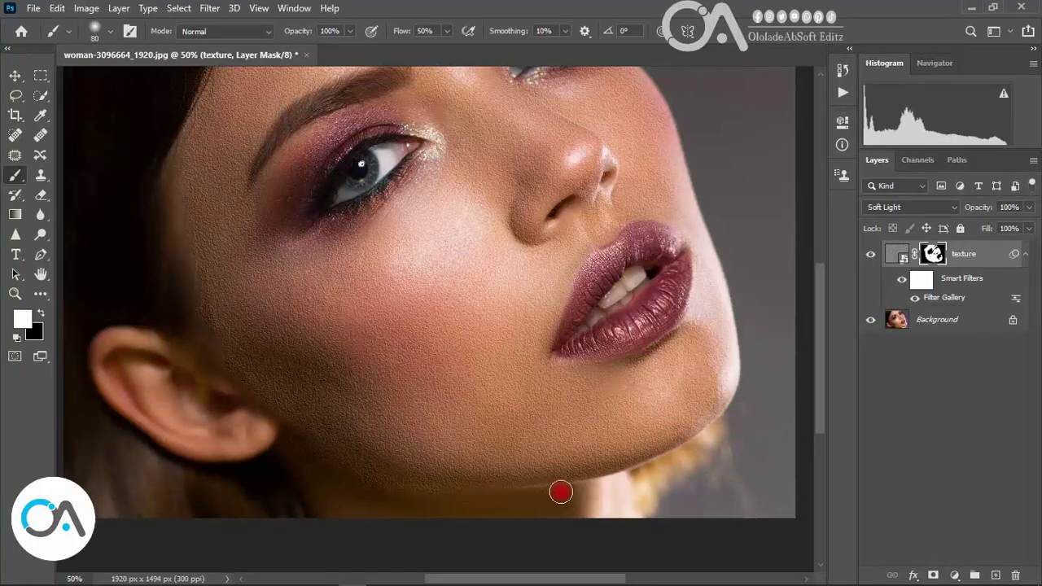
{"action": "left_click", "coordinate": [446, 31]}
{"action": "left_click_drag", "start_coordinate": [437, 52], "coordinate": [434, 48]}
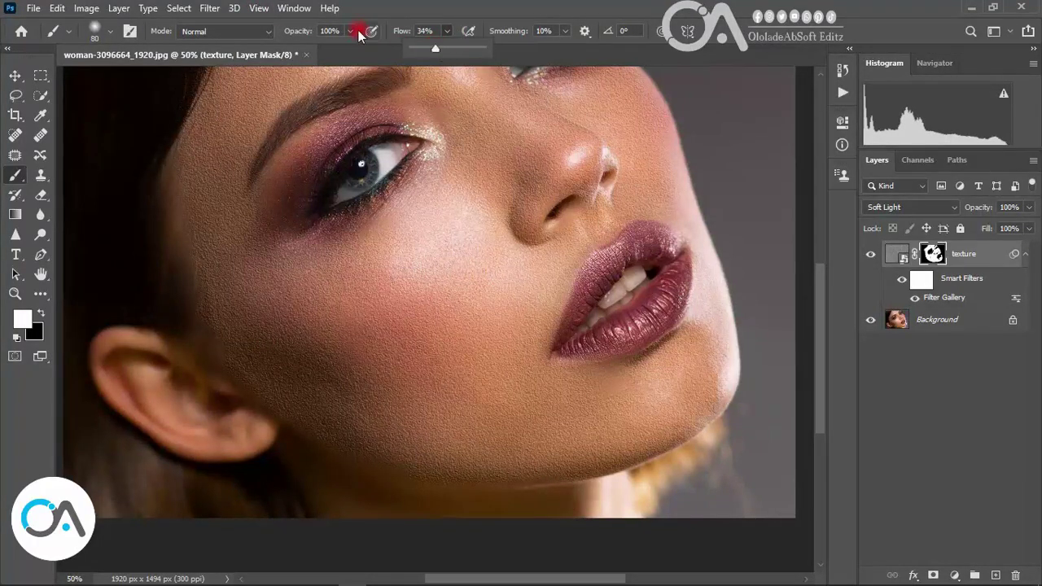
{"action": "left_click", "coordinate": [352, 31]}
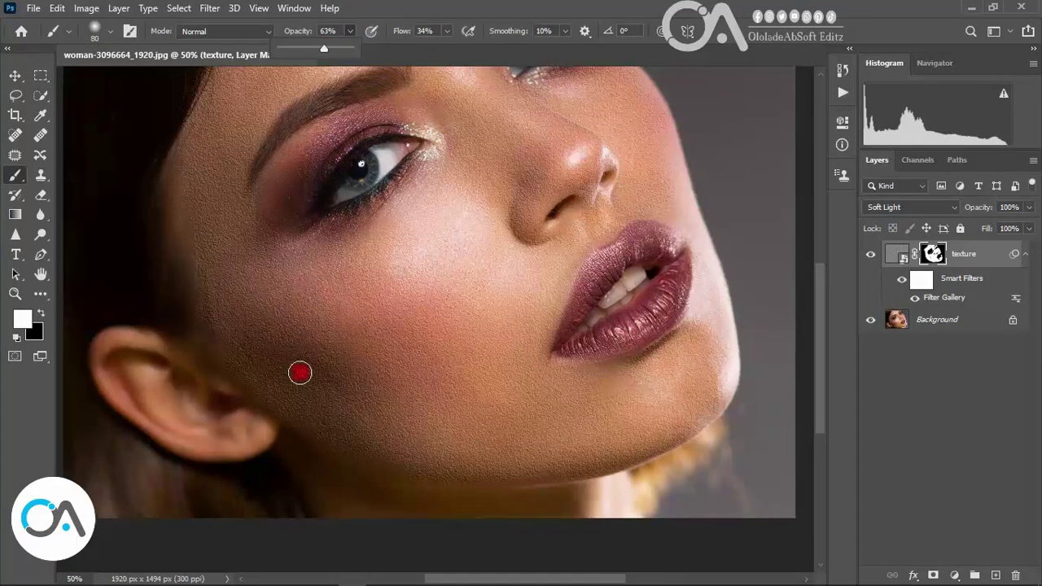
{"action": "left_click", "coordinate": [285, 453]}
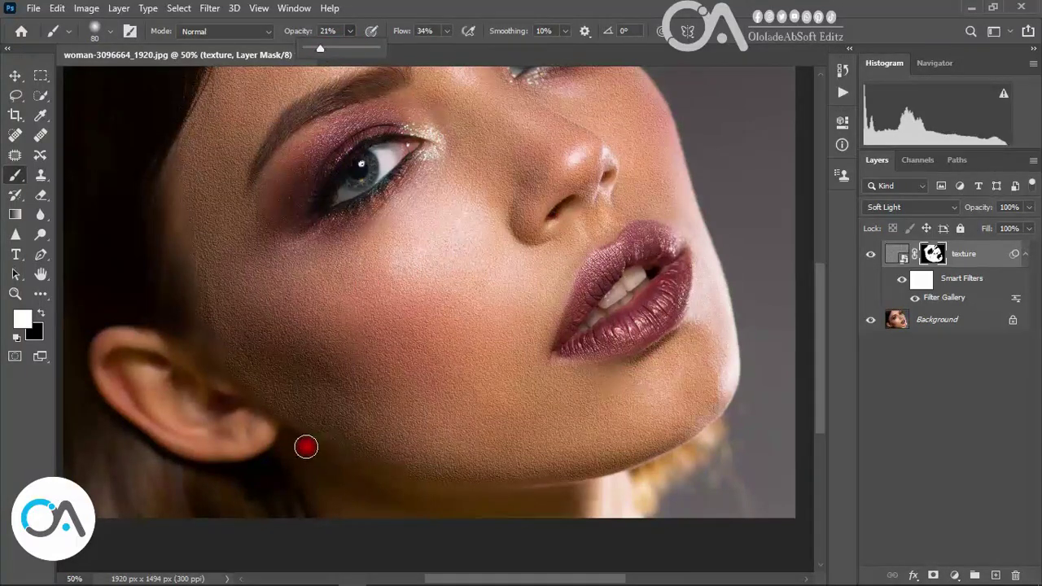
- Softly paint texture back in below the ear and along the jawline
{"action": "mouse_move", "coordinate": [304, 446]}
{"action": "left_mouse_down"}
{"action": "mouse_move", "coordinate": [372, 463]}
{"action": "mouse_move", "coordinate": [350, 463]}
{"action": "left_mouse_up"}
{"action": "left_click_drag", "start_coordinate": [428, 483], "coordinate": [488, 493]}
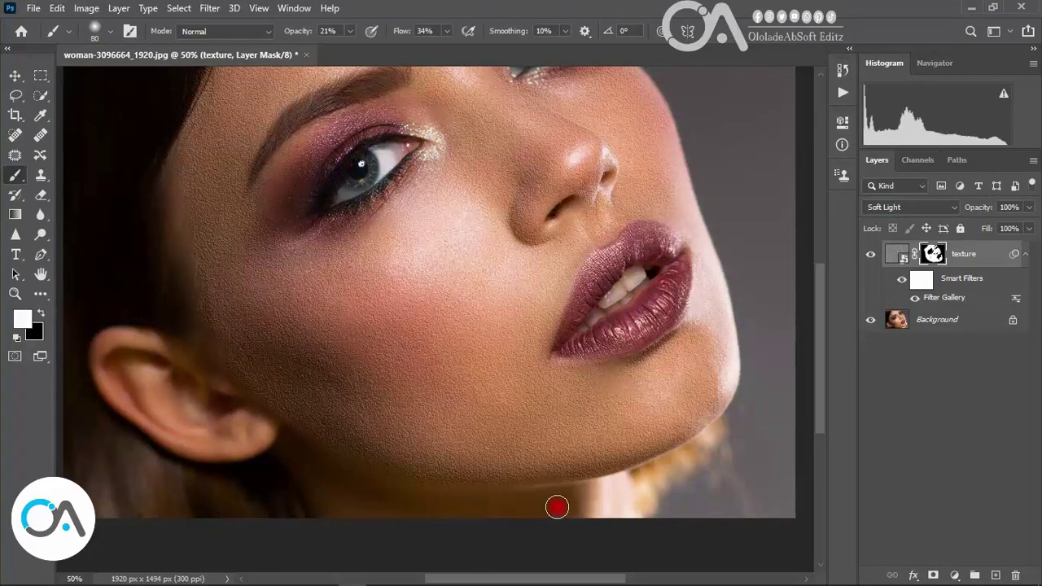
{"action": "mouse_move", "coordinate": [557, 508]}
{"action": "left_mouse_down"}
{"action": "mouse_move", "coordinate": [358, 507]}
{"action": "mouse_move", "coordinate": [288, 463]}
{"action": "mouse_move", "coordinate": [214, 437]}
{"action": "mouse_move", "coordinate": [241, 434]}
{"action": "mouse_move", "coordinate": [140, 410]}
{"action": "mouse_move", "coordinate": [116, 366]}
{"action": "mouse_move", "coordinate": [181, 372]}
{"action": "mouse_move", "coordinate": [203, 361]}
{"action": "mouse_move", "coordinate": [233, 386]}
{"action": "mouse_move", "coordinate": [195, 411]}
{"action": "left_mouse_up"}
{"action": "left_click_drag", "start_coordinate": [821, 286], "coordinate": [807, 214]}
{"action": "left_click_drag", "start_coordinate": [535, 270], "coordinate": [536, 258]}
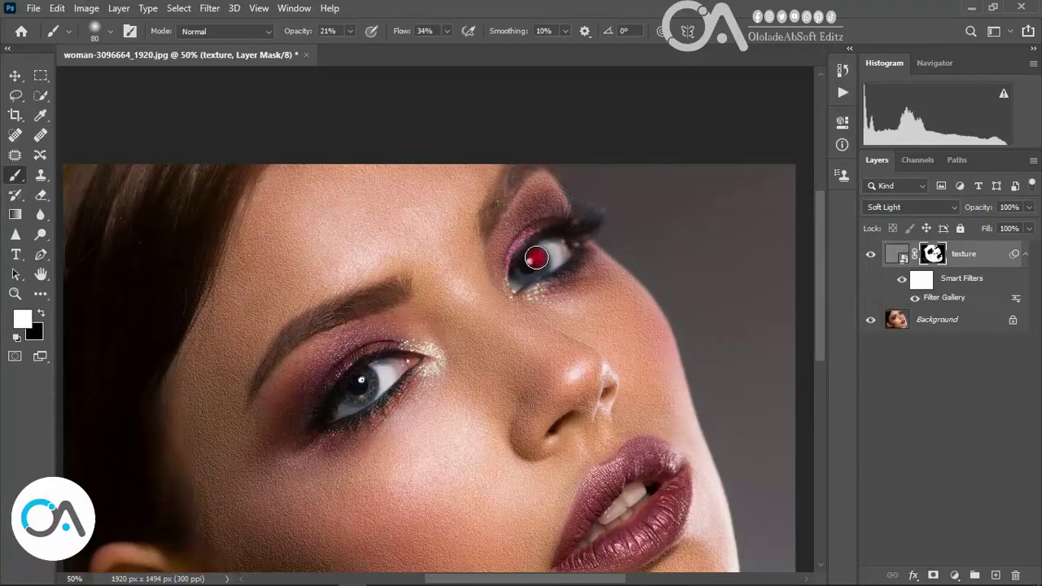
- Reset brush flow to 100% and reduce the brush size to 73 px
{"action": "left_click", "coordinate": [351, 33]}
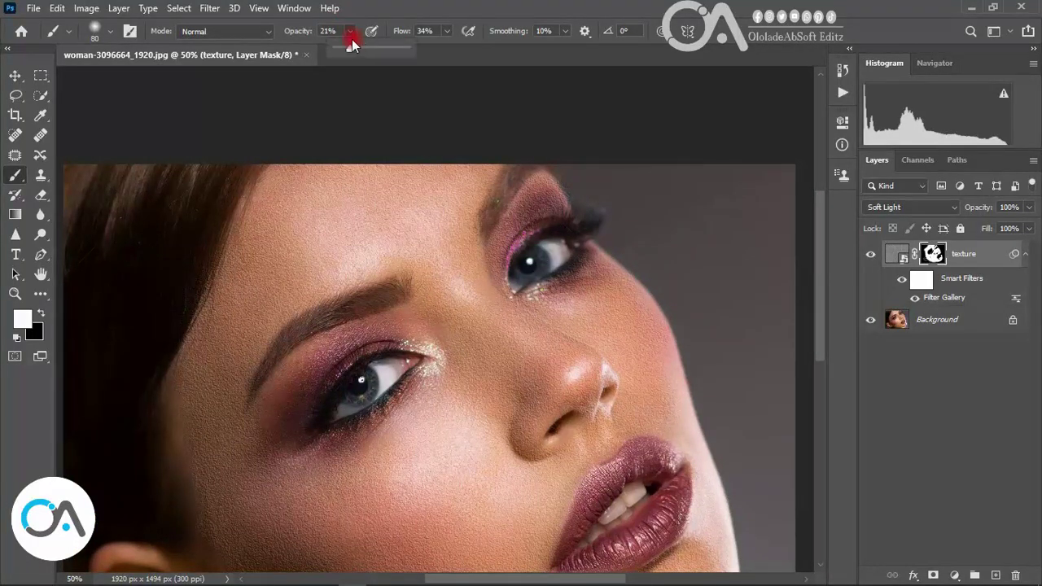
{"action": "left_click", "coordinate": [445, 33]}
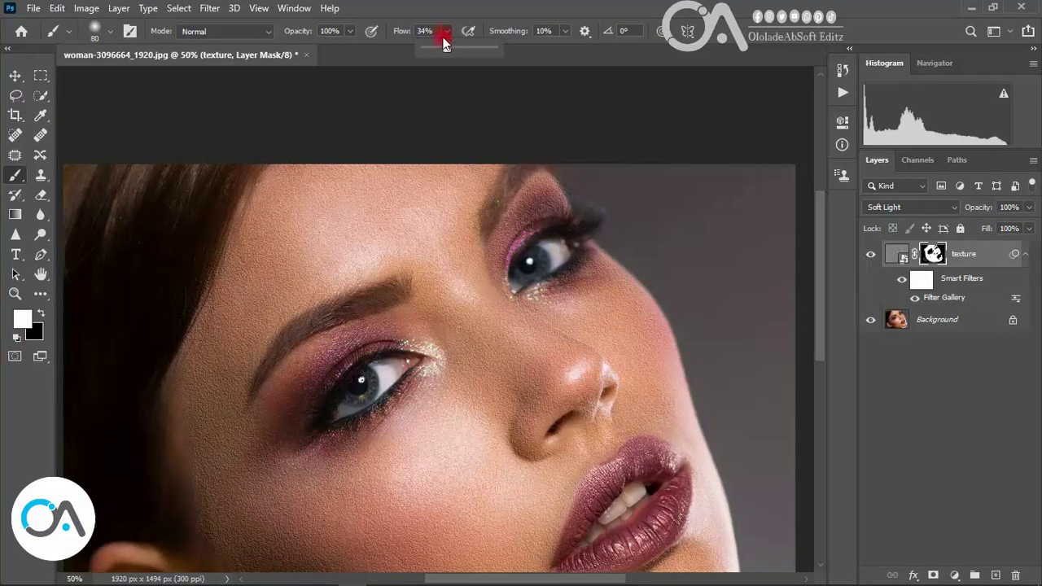
{"action": "left_click", "coordinate": [108, 38]}
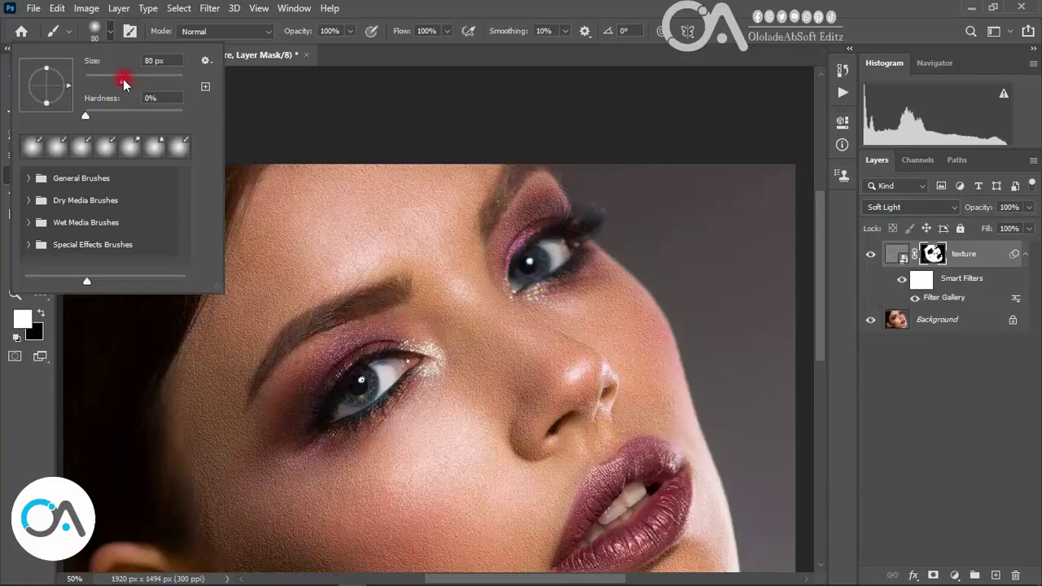
{"action": "left_click_drag", "start_coordinate": [123, 82], "coordinate": [118, 82]}
{"action": "left_click", "coordinate": [537, 258]}
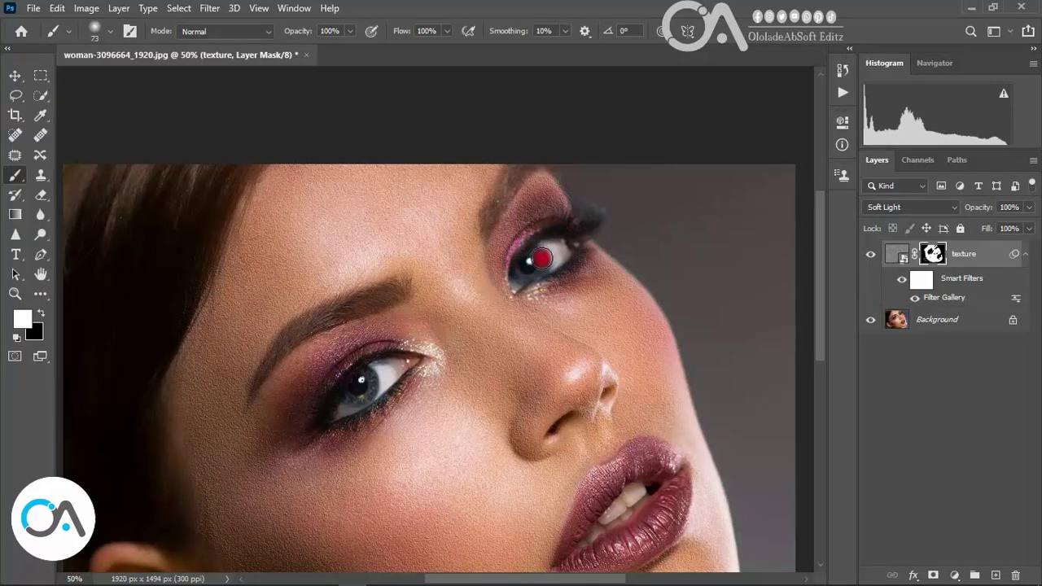
- Mask grain out of both eyes in black, restoring texture below the eye in white
{"action": "key", "text": "x"}
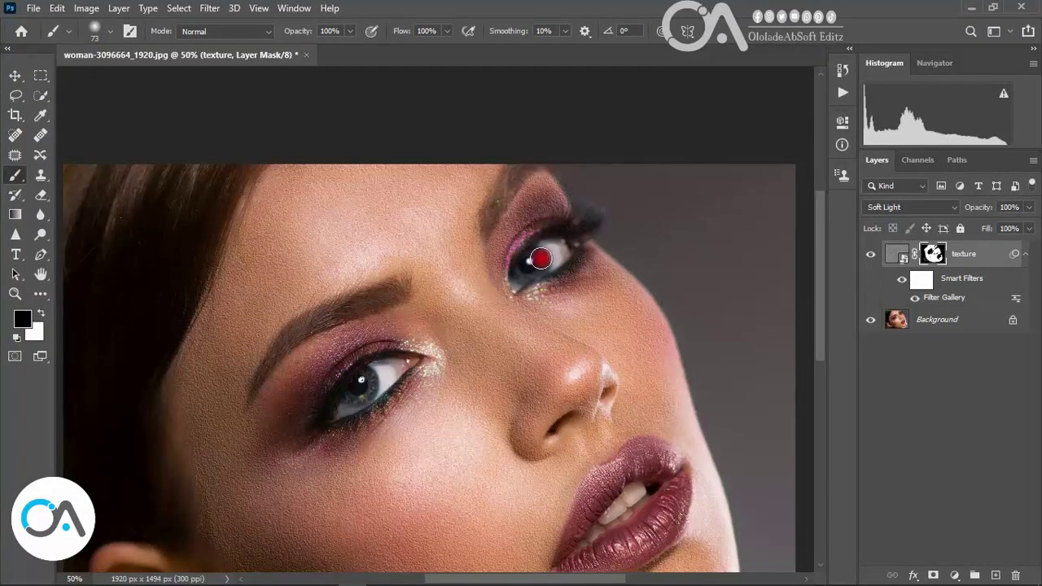
{"action": "mouse_move", "coordinate": [538, 264]}
{"action": "left_mouse_down"}
{"action": "mouse_move", "coordinate": [524, 263]}
{"action": "mouse_move", "coordinate": [561, 253]}
{"action": "mouse_move", "coordinate": [524, 240]}
{"action": "mouse_move", "coordinate": [571, 228]}
{"action": "mouse_move", "coordinate": [564, 246]}
{"action": "mouse_move", "coordinate": [526, 272]}
{"action": "left_mouse_up"}
{"action": "mouse_move", "coordinate": [366, 370]}
{"action": "left_mouse_down"}
{"action": "mouse_move", "coordinate": [333, 400]}
{"action": "mouse_move", "coordinate": [407, 359]}
{"action": "left_mouse_up"}
{"action": "key", "text": "x"}
{"action": "mouse_move", "coordinate": [330, 417]}
{"action": "left_mouse_down"}
{"action": "mouse_move", "coordinate": [407, 448]}
{"action": "mouse_move", "coordinate": [438, 410]}
{"action": "mouse_move", "coordinate": [377, 463]}
{"action": "mouse_move", "coordinate": [333, 470]}
{"action": "mouse_move", "coordinate": [438, 439]}
{"action": "mouse_move", "coordinate": [337, 479]}
{"action": "mouse_move", "coordinate": [319, 525]}
{"action": "left_mouse_up"}
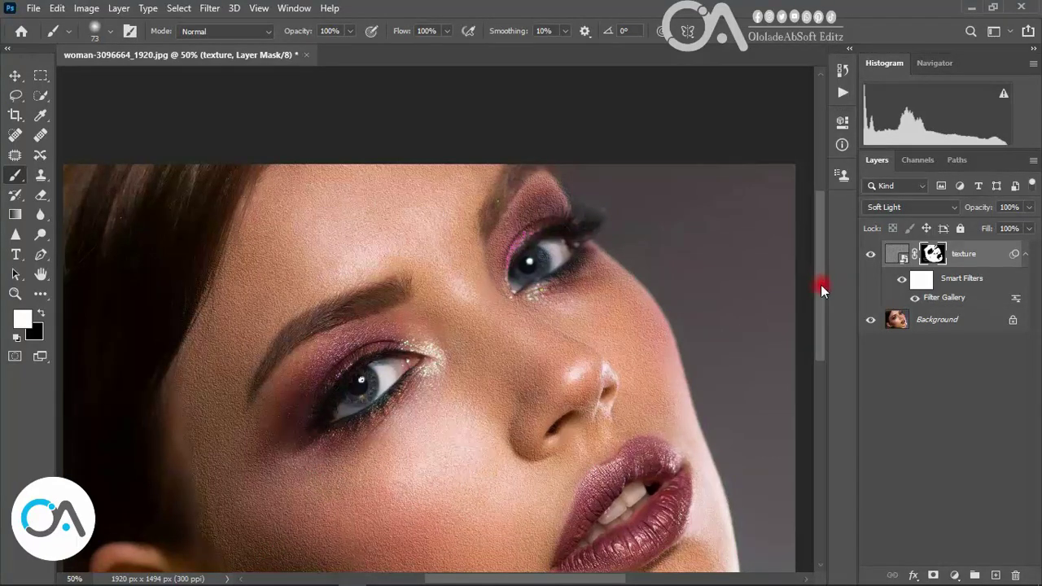
{"action": "left_click_drag", "start_coordinate": [821, 284], "coordinate": [820, 317]}
{"action": "mouse_move", "coordinate": [333, 426]}
{"action": "left_mouse_down"}
{"action": "mouse_move", "coordinate": [315, 461]}
{"action": "mouse_move", "coordinate": [405, 396]}
{"action": "mouse_move", "coordinate": [316, 448]}
{"action": "mouse_move", "coordinate": [360, 394]}
{"action": "mouse_move", "coordinate": [426, 367]}
{"action": "mouse_move", "coordinate": [541, 269]}
{"action": "mouse_move", "coordinate": [600, 279]}
{"action": "mouse_move", "coordinate": [602, 303]}
{"action": "mouse_move", "coordinate": [545, 388]}
{"action": "mouse_move", "coordinate": [561, 379]}
{"action": "mouse_move", "coordinate": [562, 348]}
{"action": "mouse_move", "coordinate": [579, 333]}
{"action": "mouse_move", "coordinate": [703, 347]}
{"action": "mouse_move", "coordinate": [768, 310]}
{"action": "mouse_move", "coordinate": [692, 303]}
{"action": "left_mouse_up"}
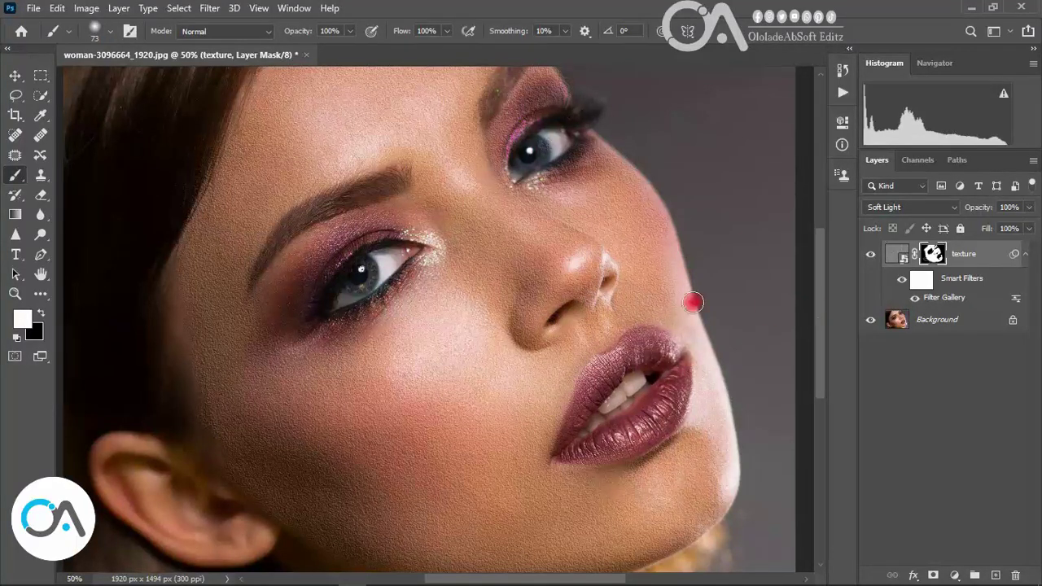
{"action": "scroll", "coordinate": [693, 303], "scroll_direction": "down", "scroll_amount": 2}
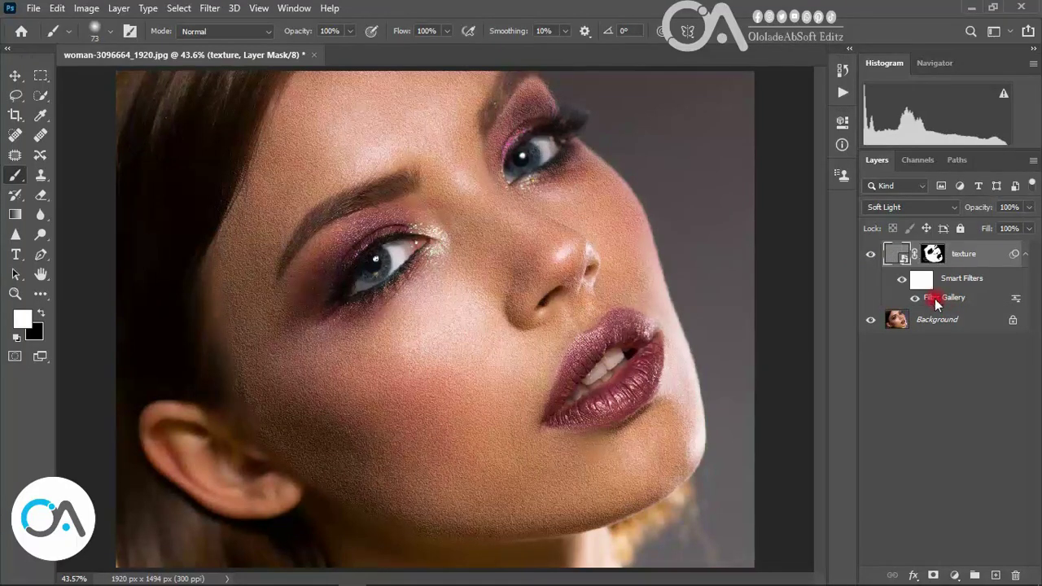
- Re-edit the Texturizer smart filter: Relief lowered to 10, light kept at Top Right
{"action": "double_click", "coordinate": [934, 300]}
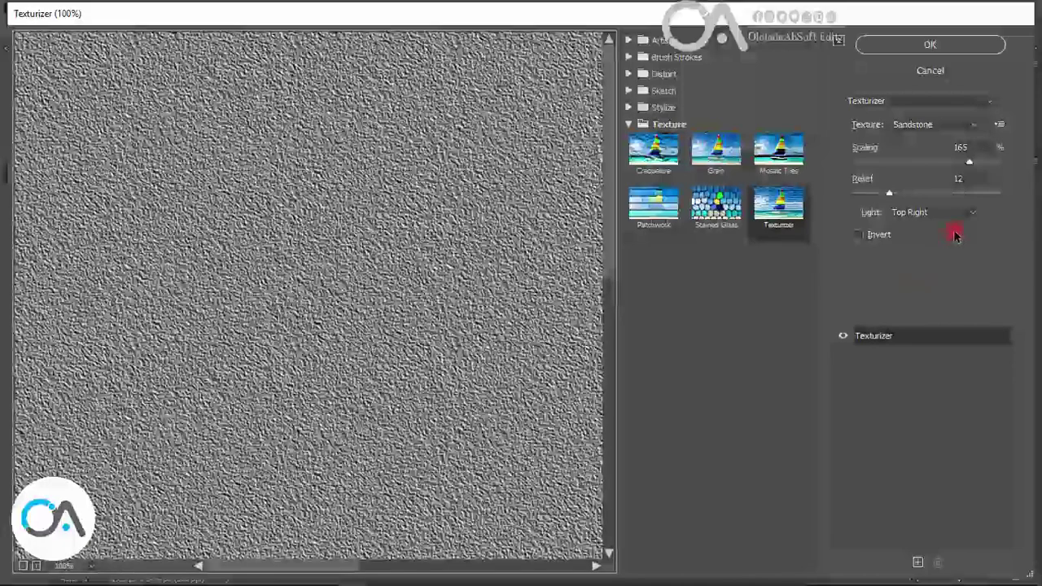
{"action": "left_click", "coordinate": [966, 215]}
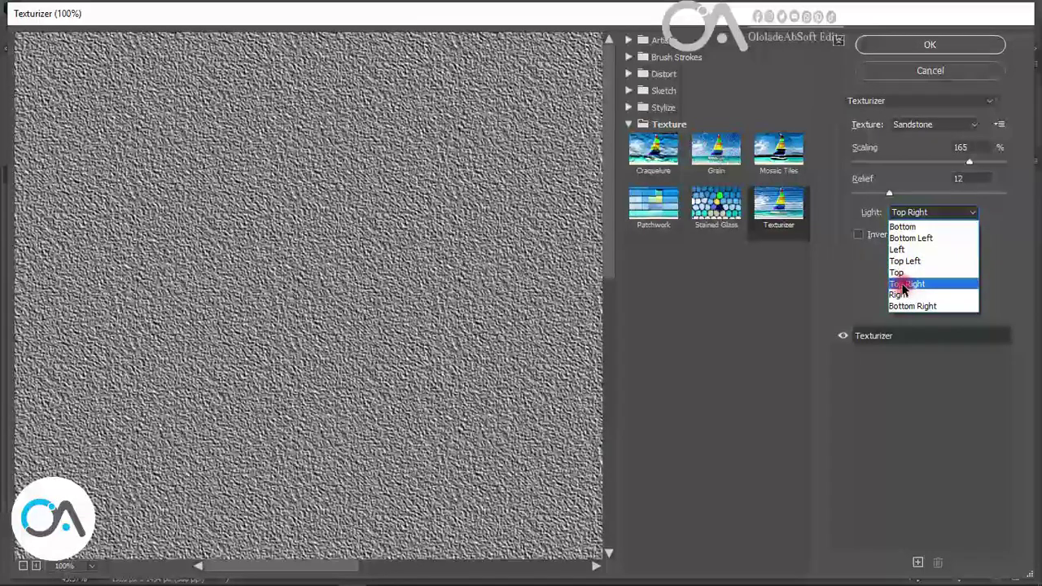
{"action": "left_click", "coordinate": [904, 284]}
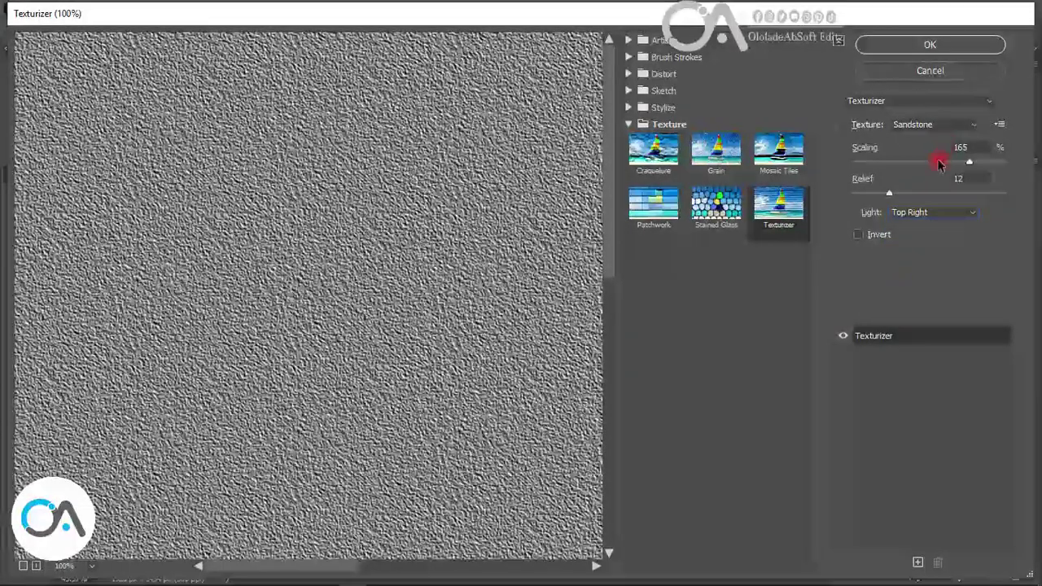
{"action": "left_click", "coordinate": [954, 179]}
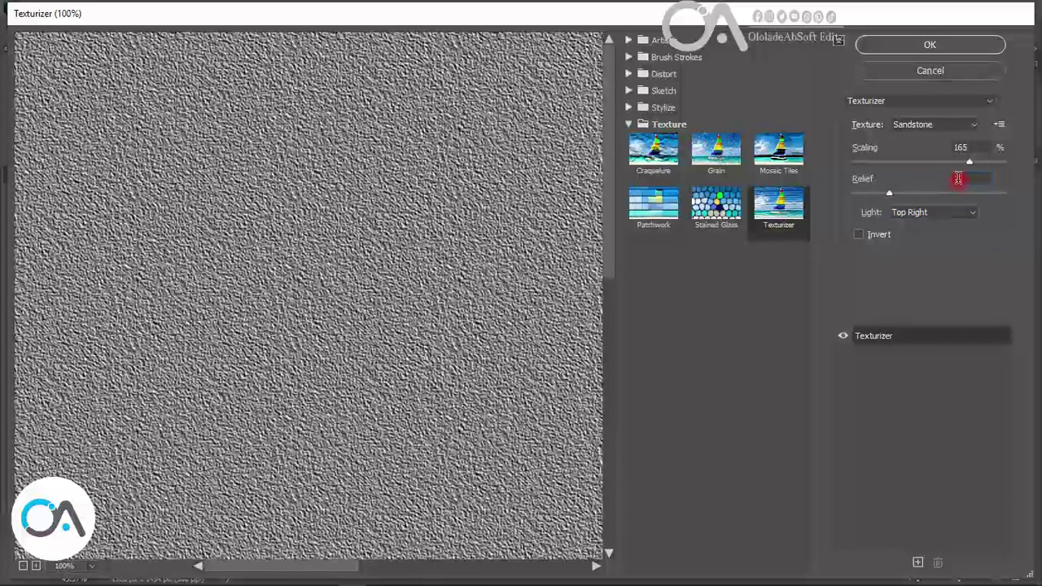
{"action": "key", "text": "Down"}
{"action": "key", "text": "Down"}
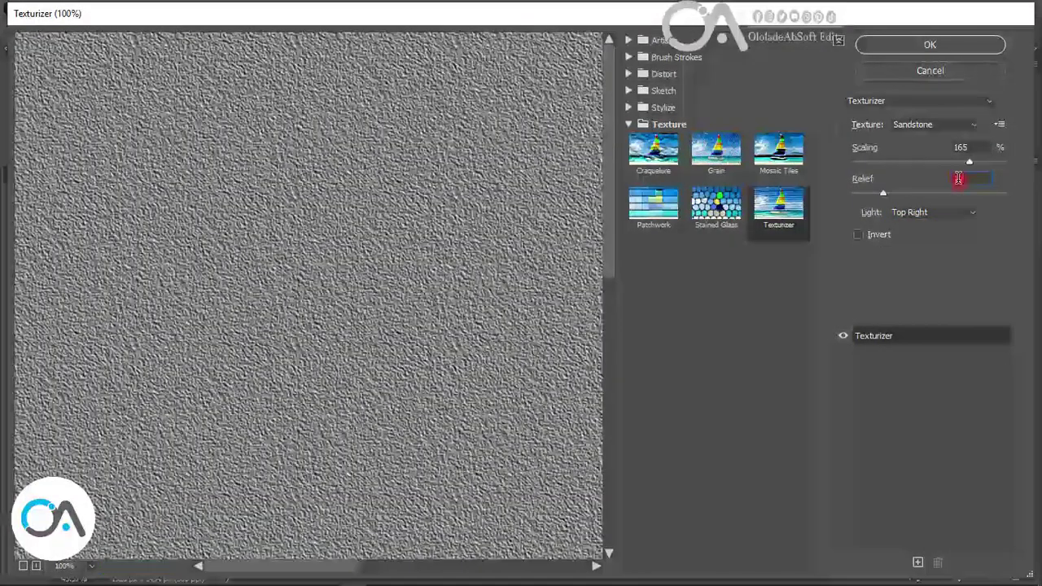
{"action": "left_click", "coordinate": [961, 49]}
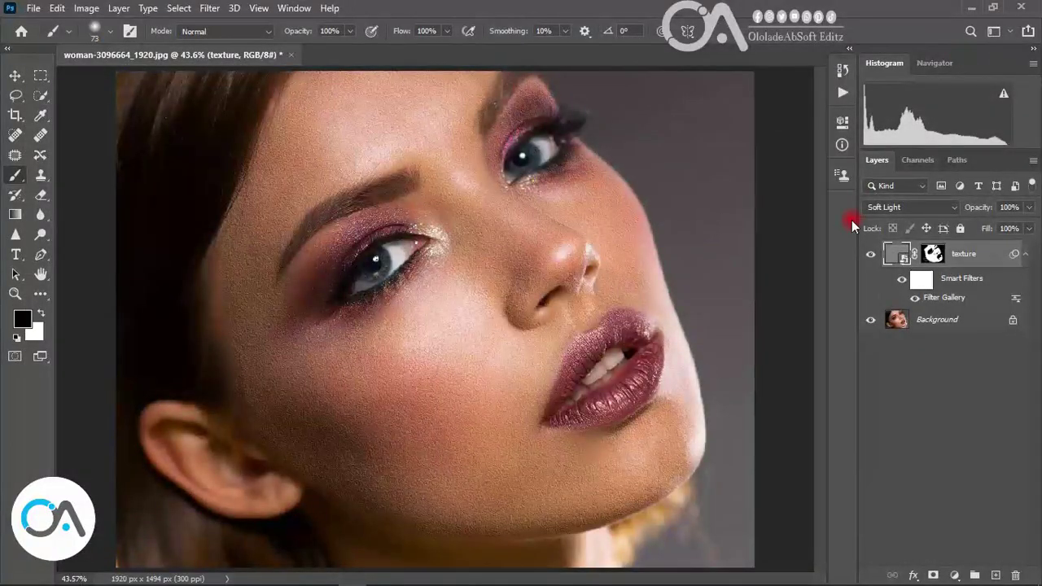
- Compare with the texture layer hidden, then lower the Texturizer Relief to 8
{"action": "left_click", "coordinate": [869, 257]}
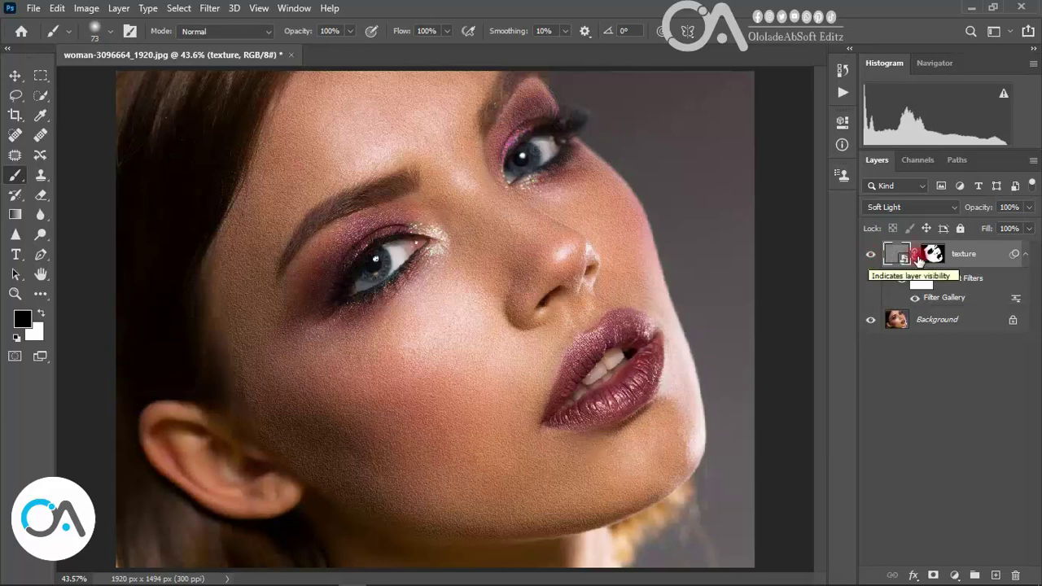
{"action": "left_click", "coordinate": [930, 300]}
{"action": "left_click", "coordinate": [913, 296]}
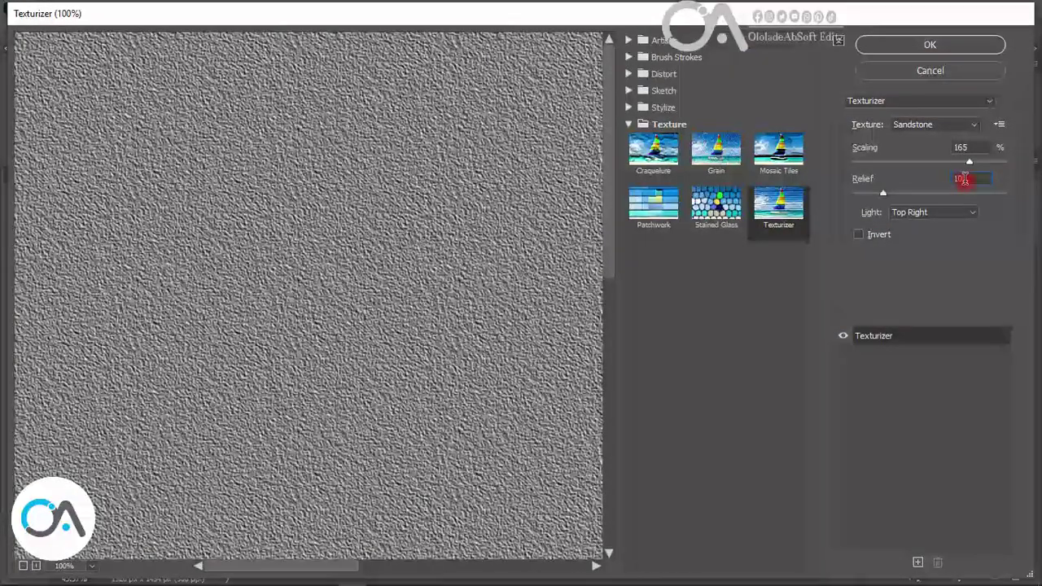
{"action": "type", "text": "8"}
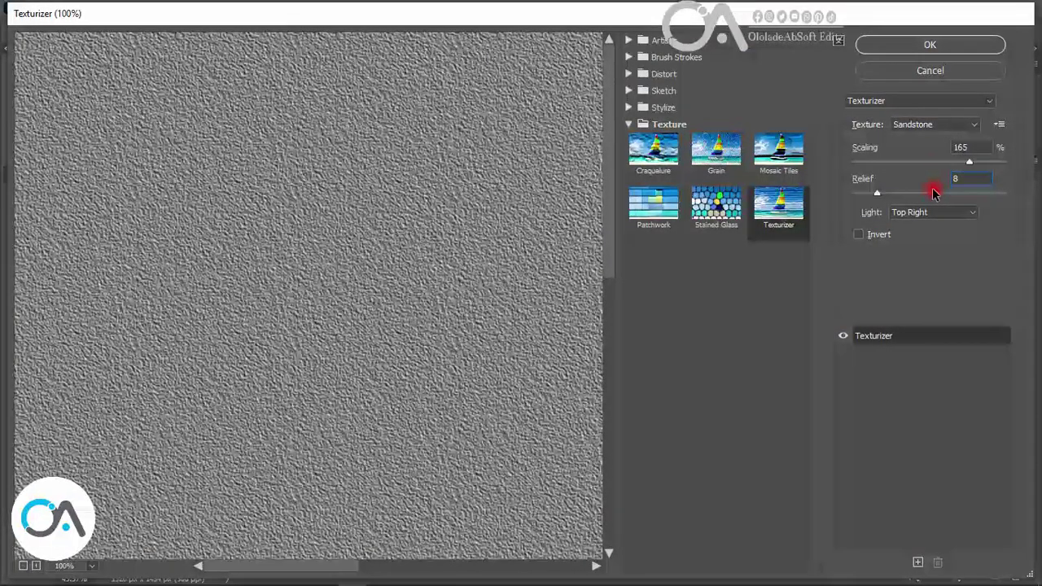
{"action": "left_click", "coordinate": [929, 43]}
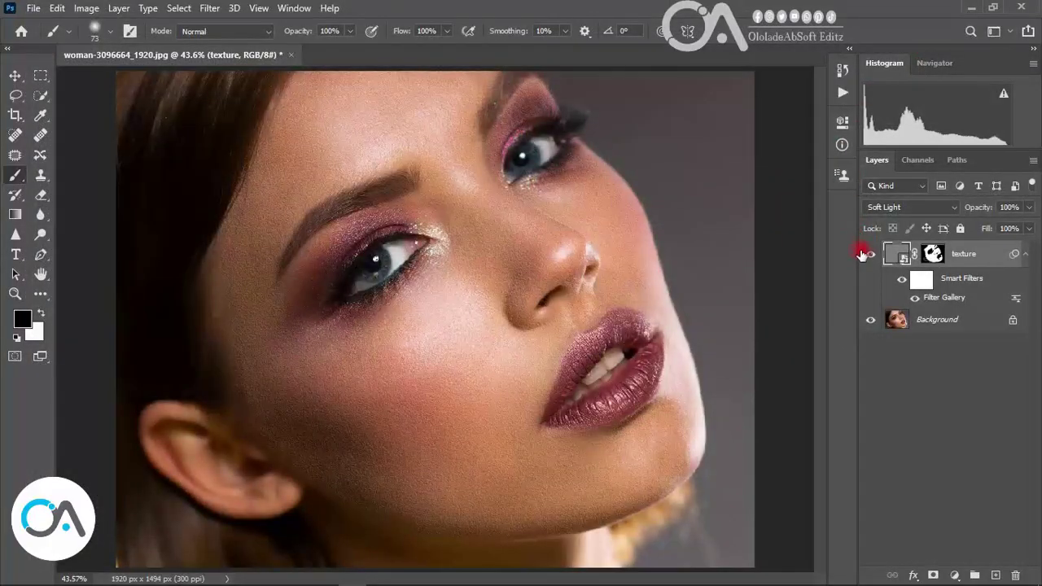
- Compare the texture again, then reduce the Texturizer Relief further to 7
{"action": "left_click", "coordinate": [871, 254]}
{"action": "left_click", "coordinate": [869, 255]}
{"action": "double_click", "coordinate": [932, 298]}
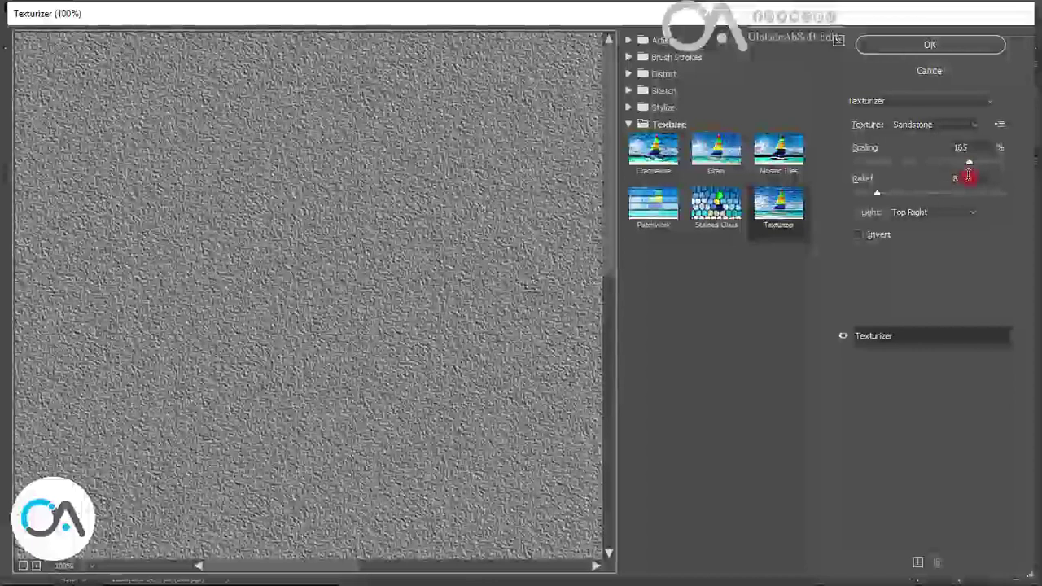
{"action": "double_click", "coordinate": [953, 178]}
{"action": "type", "text": "7"}
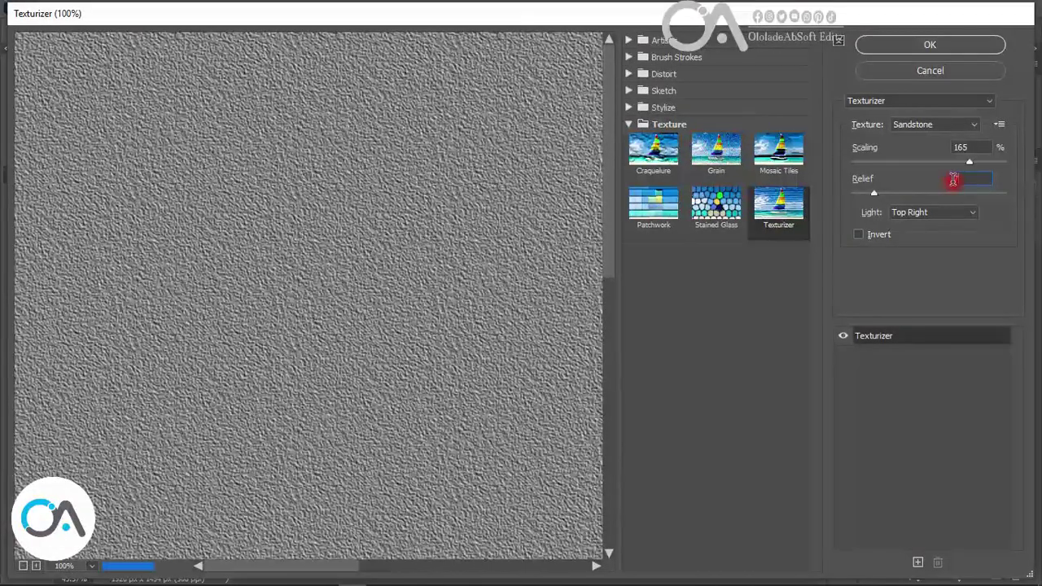
{"action": "left_click", "coordinate": [942, 46]}
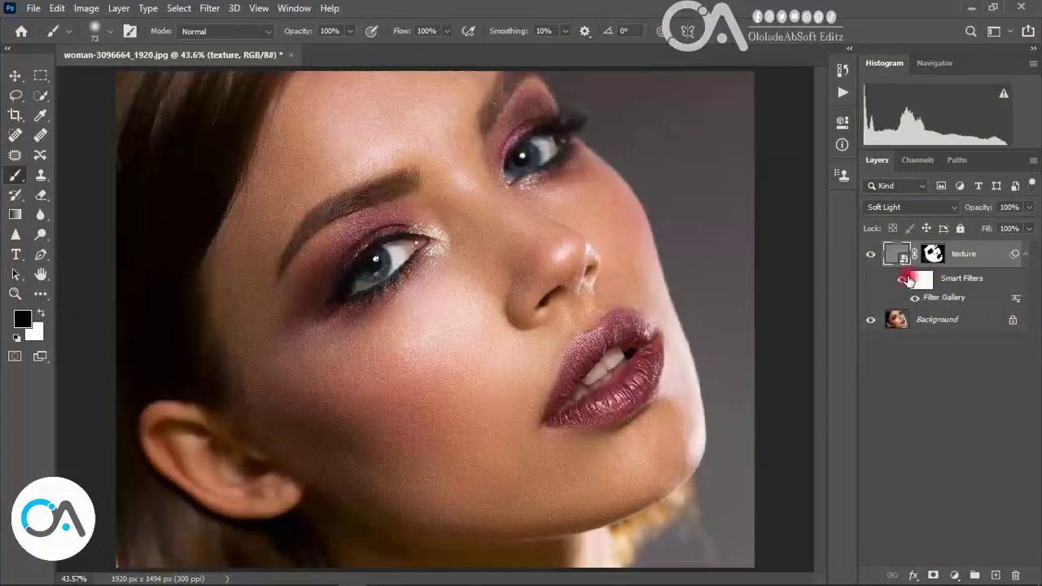
{"action": "left_click", "coordinate": [870, 254]}
{"action": "key", "text": "z"}
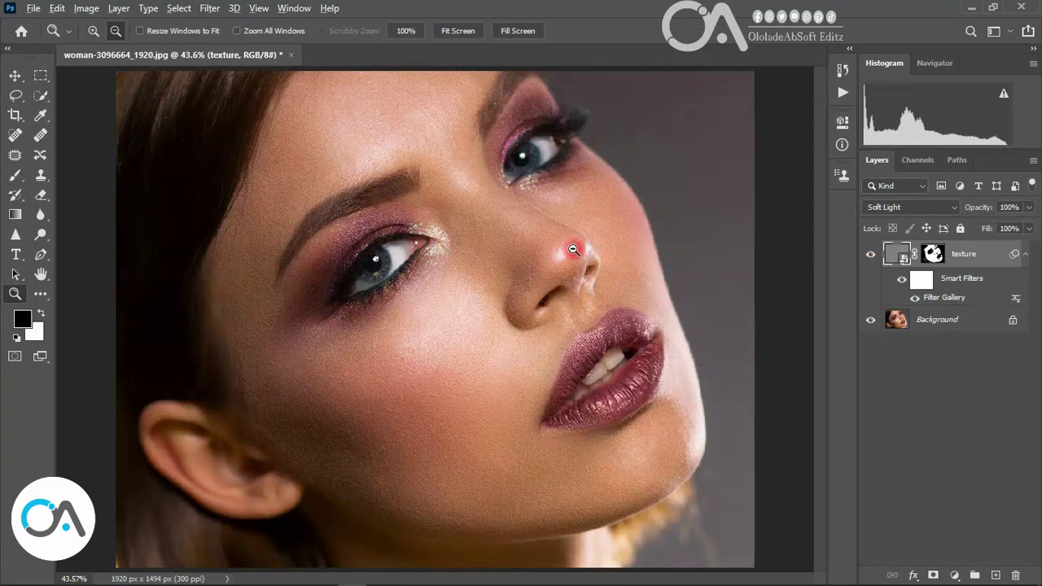
{"action": "left_click", "coordinate": [574, 250], "text": "alt"}
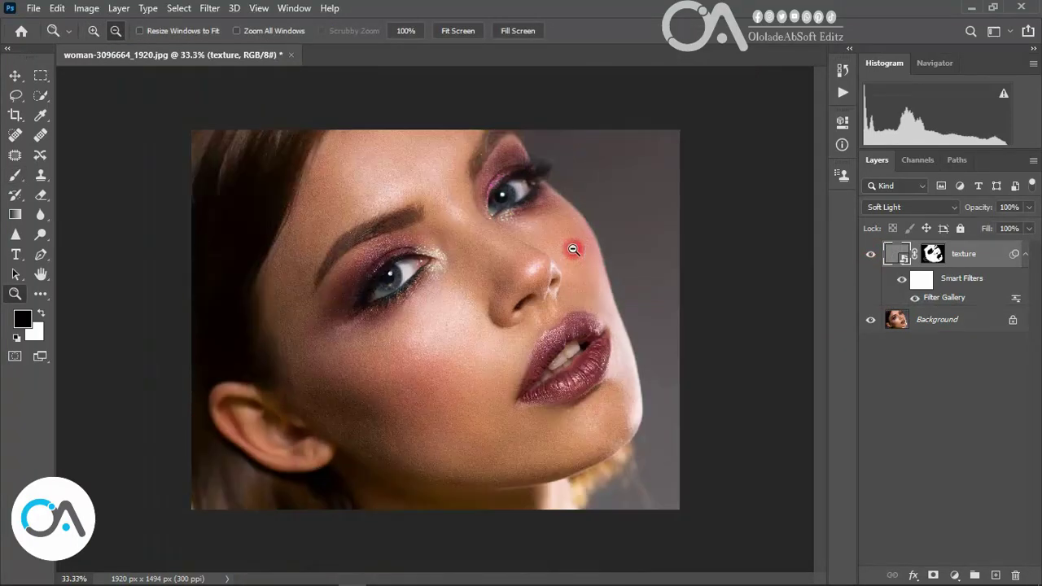
{"action": "left_click", "coordinate": [435, 298]}
{"action": "left_click", "coordinate": [449, 293]}
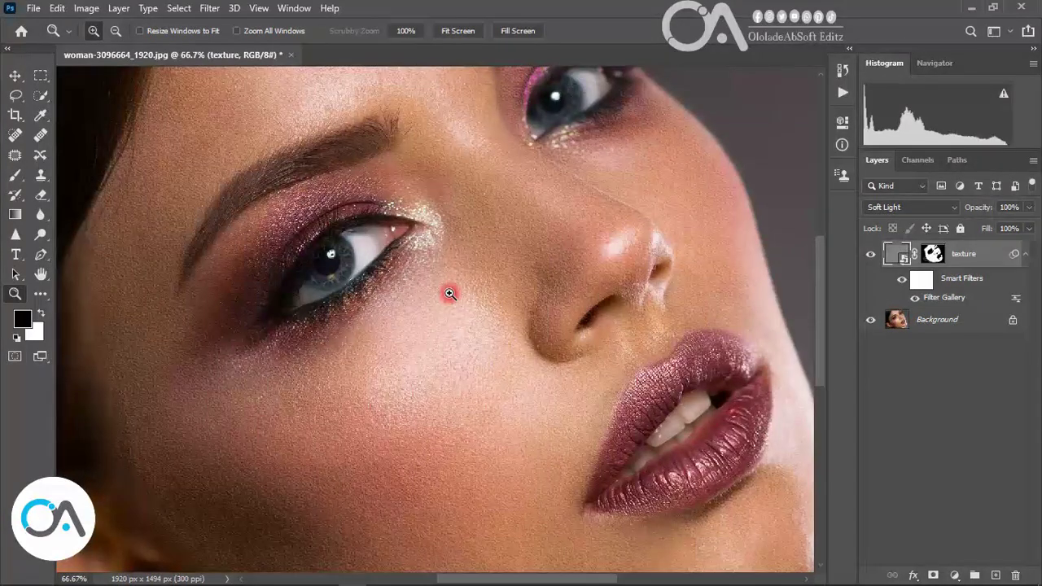
{"action": "key", "text": "alt"}
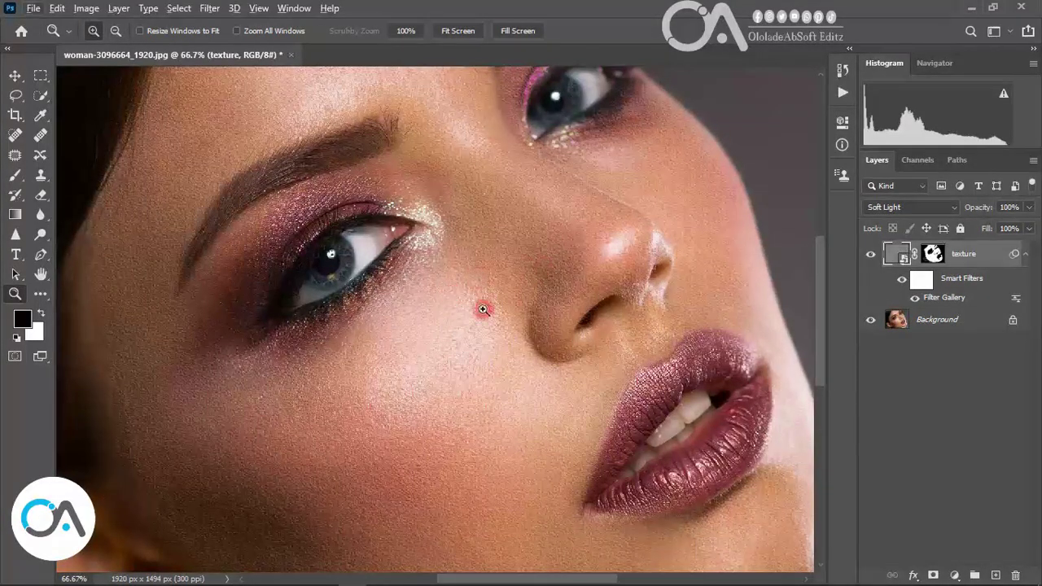
{"action": "left_click", "coordinate": [877, 280]}
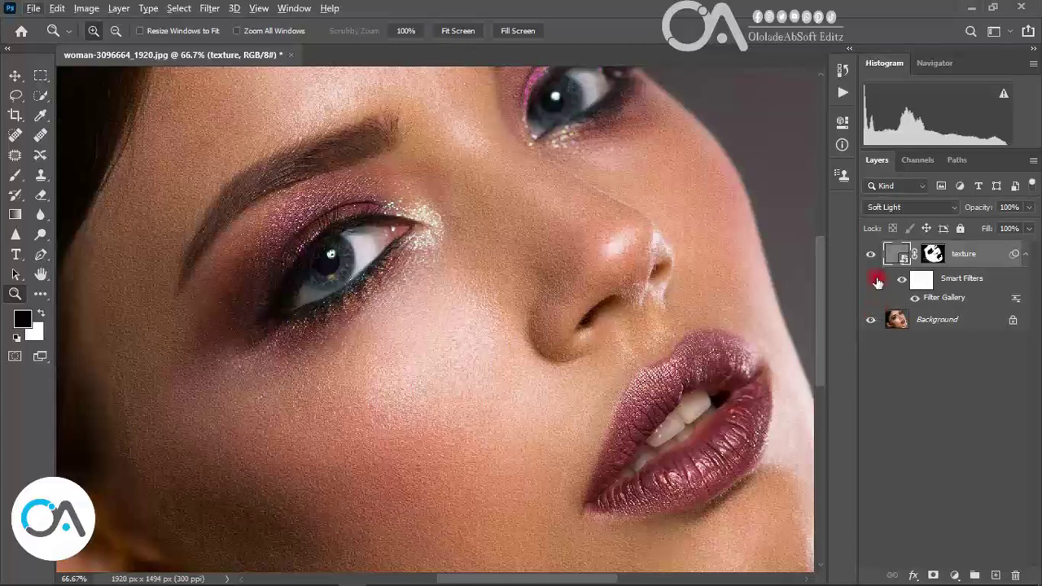
{"action": "double_click", "coordinate": [936, 299]}
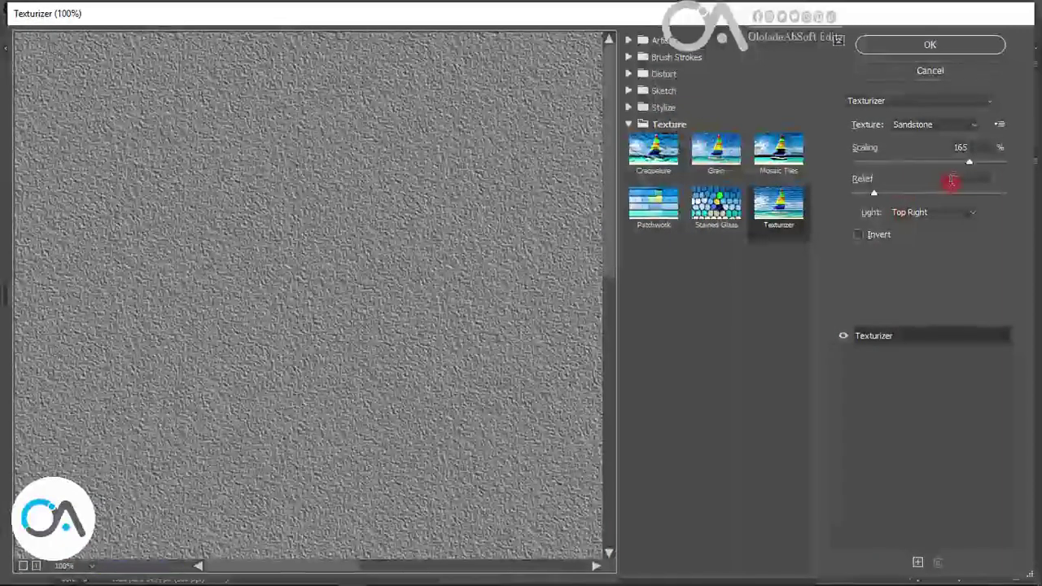
{"action": "left_click", "coordinate": [953, 181]}
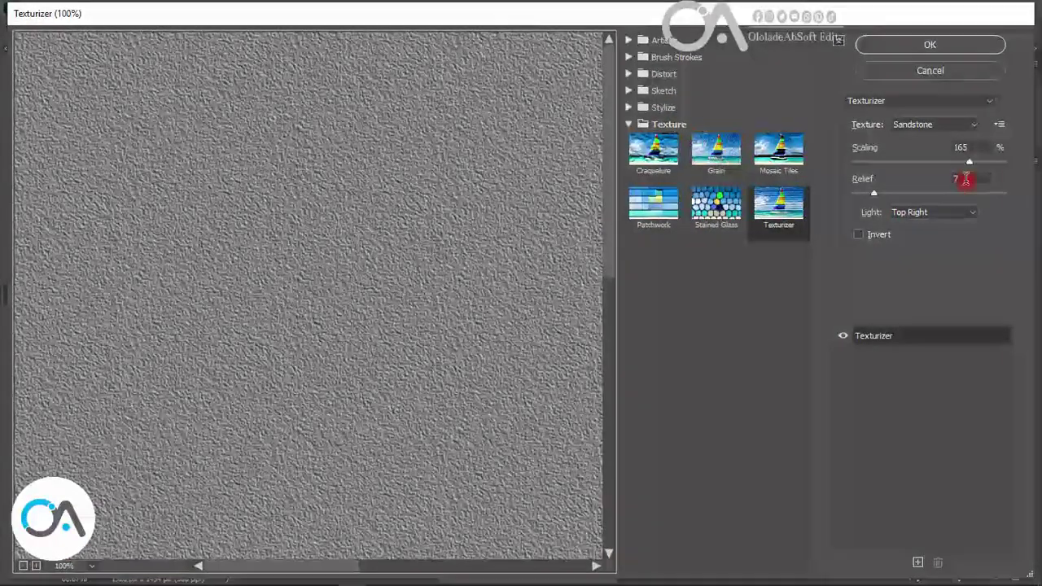
{"action": "type", "text": "4"}
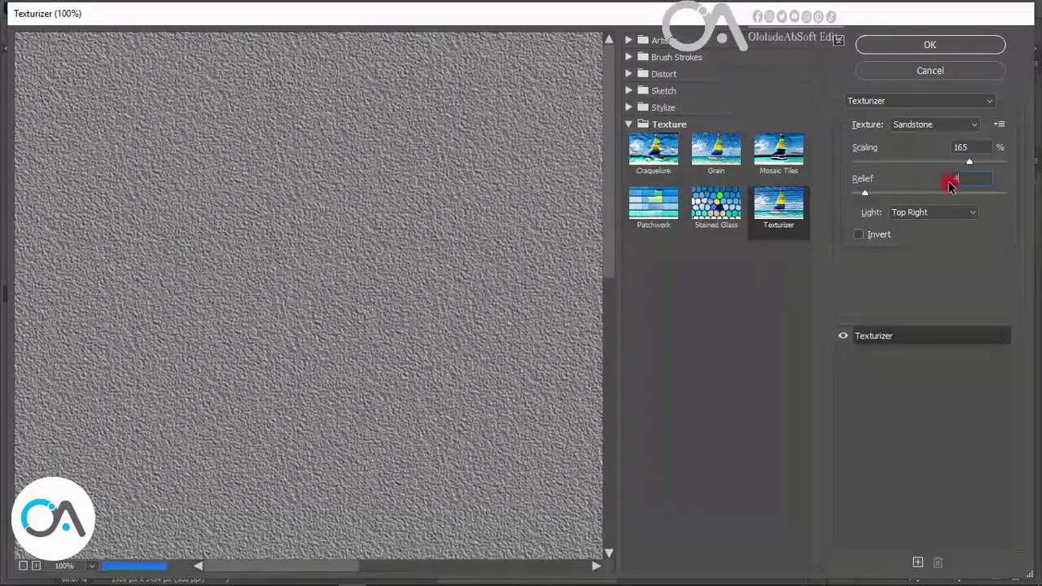
{"action": "left_click", "coordinate": [889, 47]}
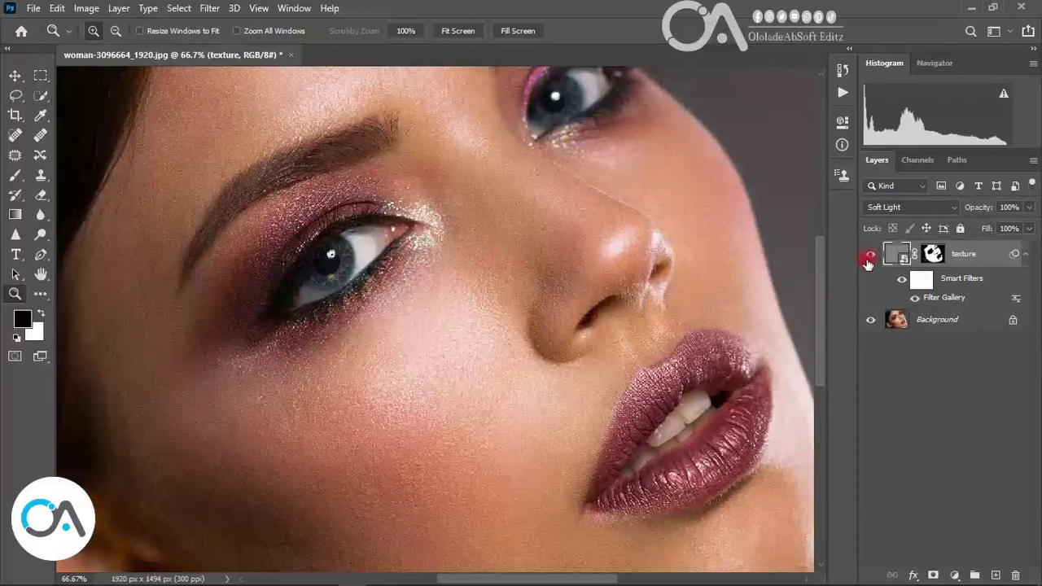
{"action": "left_click", "coordinate": [868, 257]}
{"action": "left_click", "coordinate": [869, 258]}
{"action": "left_click", "coordinate": [869, 257]}
{"action": "left_click", "coordinate": [868, 258]}
{"action": "left_click", "coordinate": [869, 257]}
{"action": "left_click", "coordinate": [869, 257]}
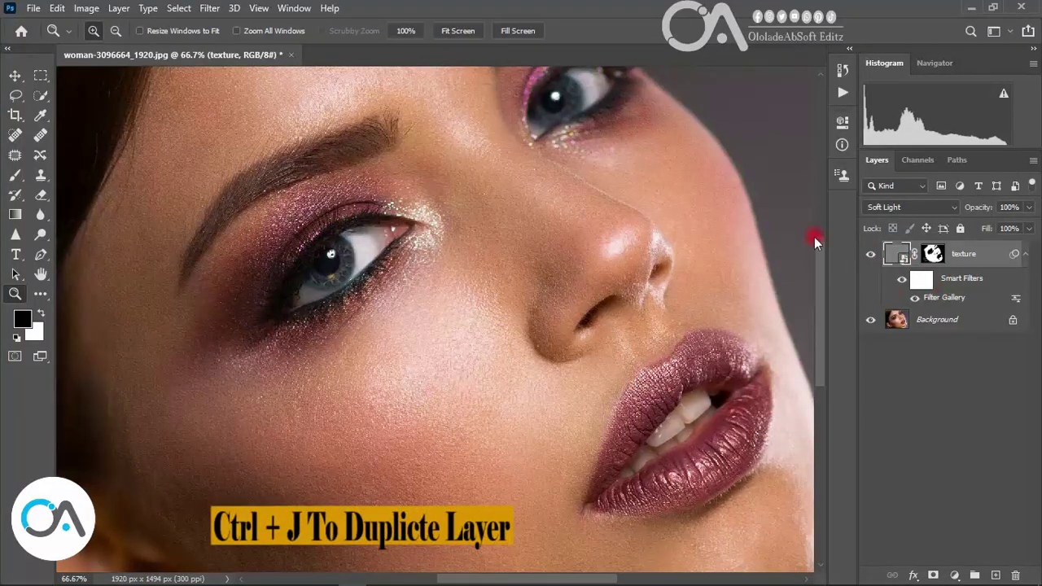
{"action": "double_click", "coordinate": [937, 298]}
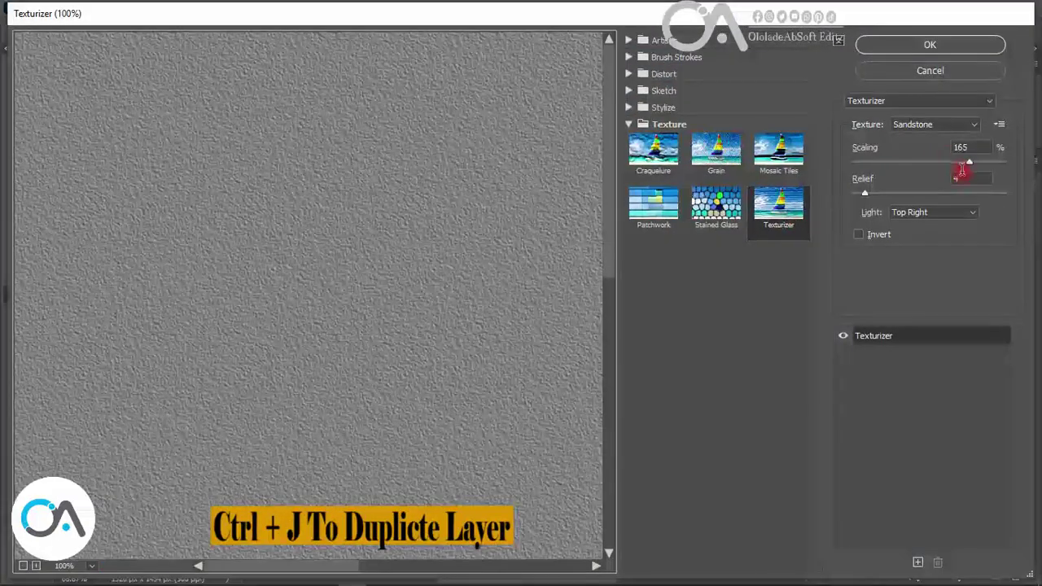
{"action": "double_click", "coordinate": [954, 178]}
{"action": "type", "text": "5"}
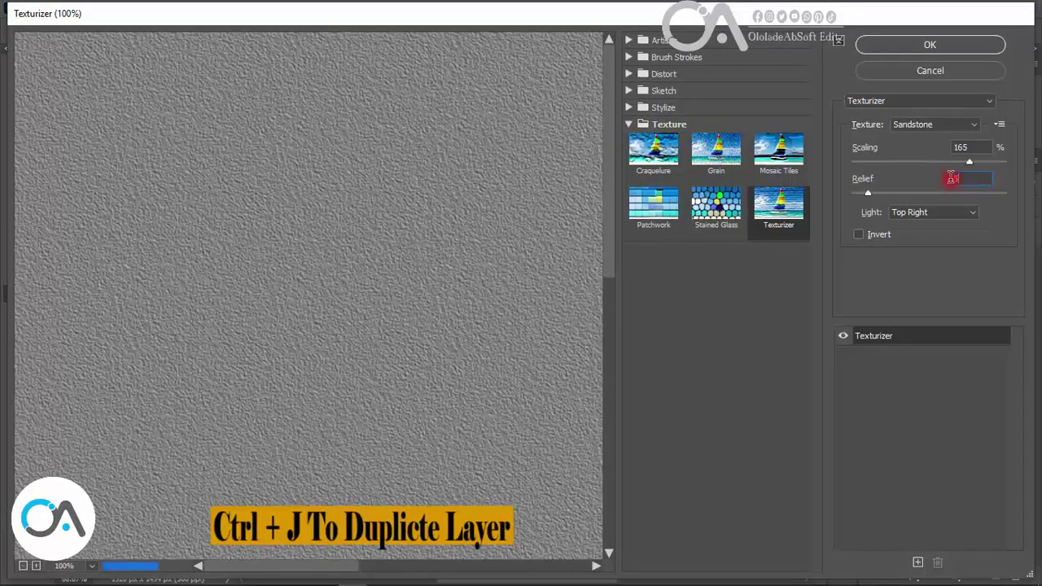
{"action": "left_click", "coordinate": [892, 52]}
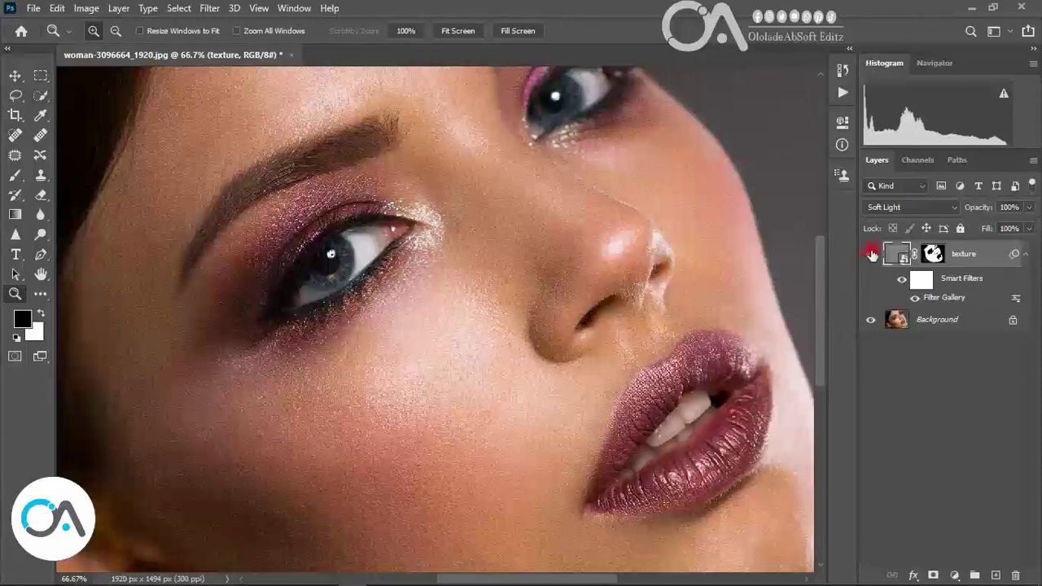
{"action": "left_click", "coordinate": [872, 255]}
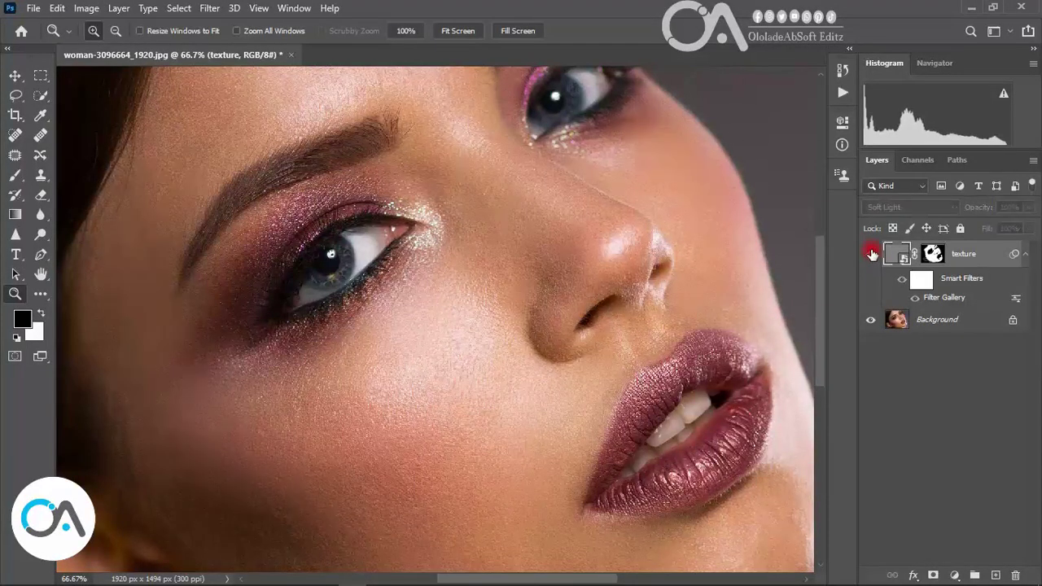
{"action": "left_click", "coordinate": [872, 254]}
{"action": "left_click", "coordinate": [872, 254]}
{"action": "left_click", "coordinate": [872, 254]}
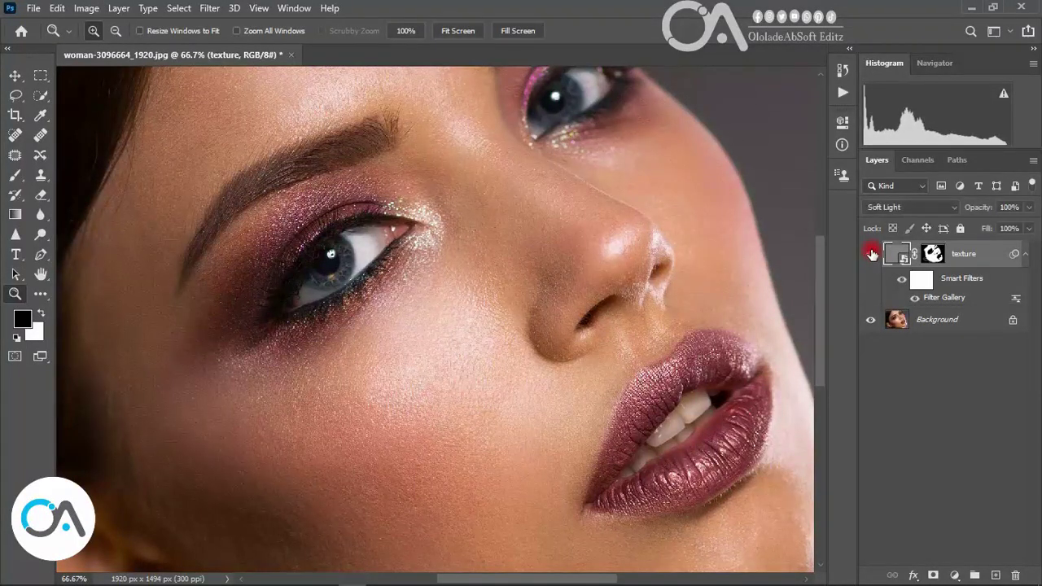
{"action": "left_click", "coordinate": [872, 254]}
{"action": "left_click", "coordinate": [872, 254]}
{"action": "left_click", "coordinate": [872, 254]}
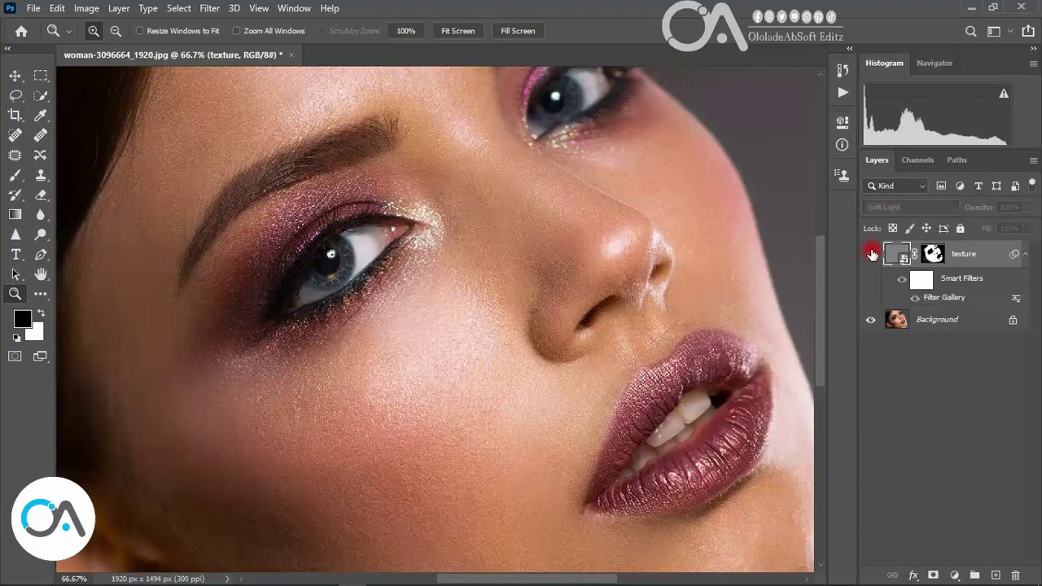
{"action": "left_click", "coordinate": [872, 254]}
{"action": "left_click", "coordinate": [966, 255]}
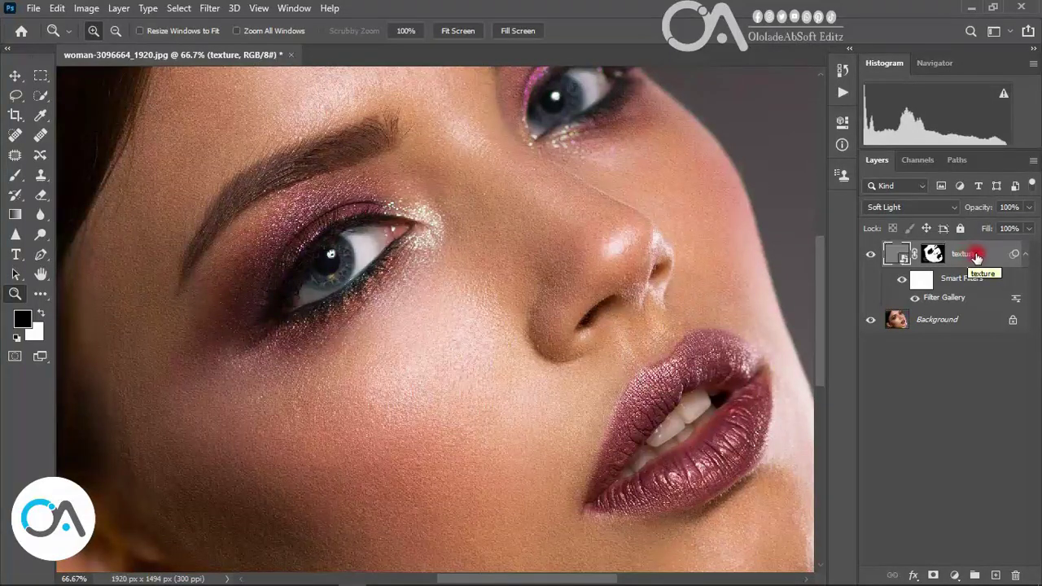
- Duplicate the texture layer and set the texture copy's blend mode to Overlay
{"action": "mouse_move", "coordinate": [968, 255]}
{"action": "left_mouse_down"}
{"action": "mouse_move", "coordinate": [988, 324]}
{"action": "mouse_move", "coordinate": [995, 574]}
{"action": "left_mouse_up"}
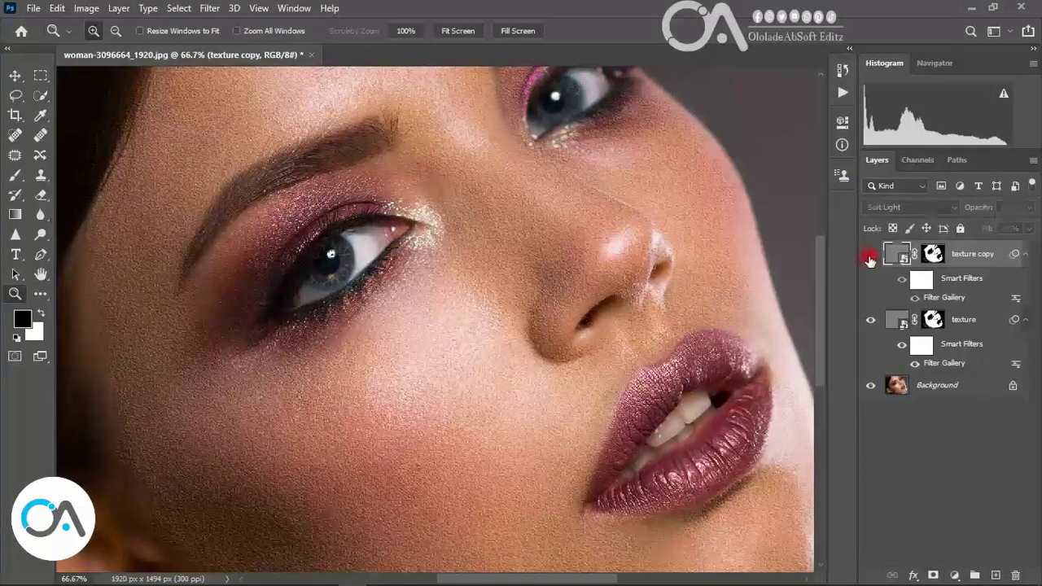
{"action": "left_click", "coordinate": [892, 207]}
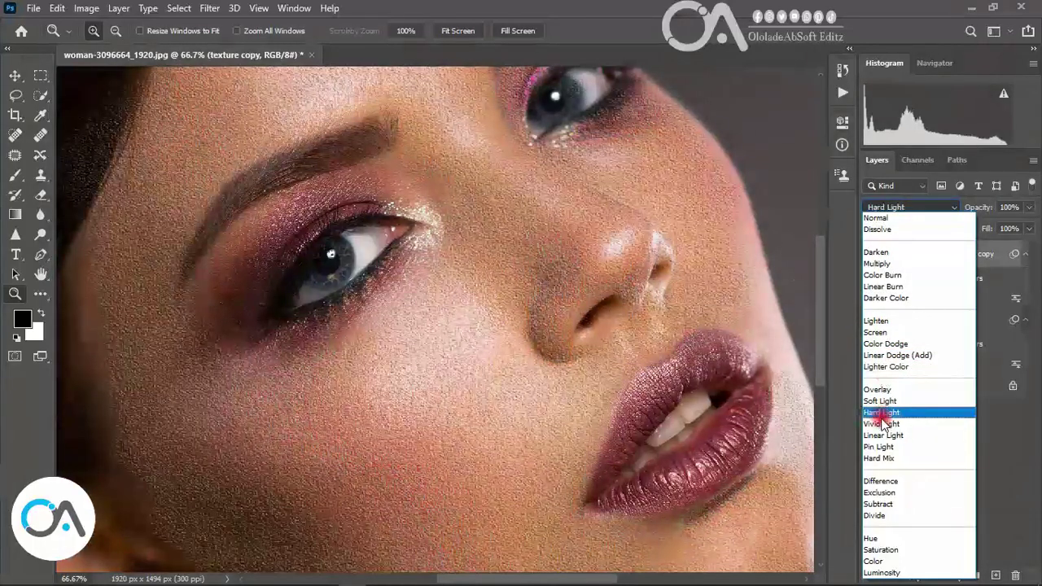
{"action": "left_click", "coordinate": [879, 392]}
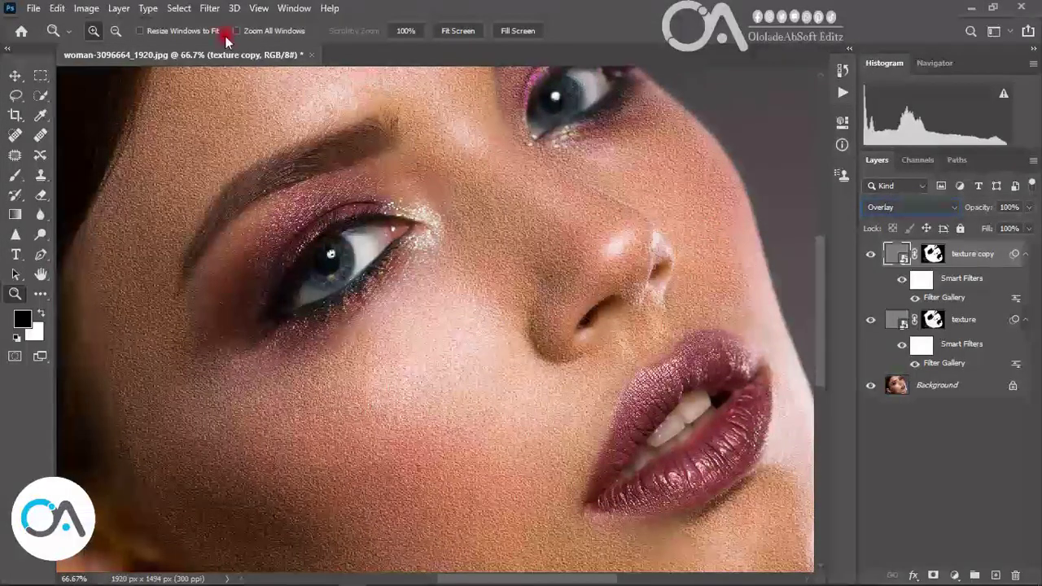
{"action": "left_click", "coordinate": [209, 8]}
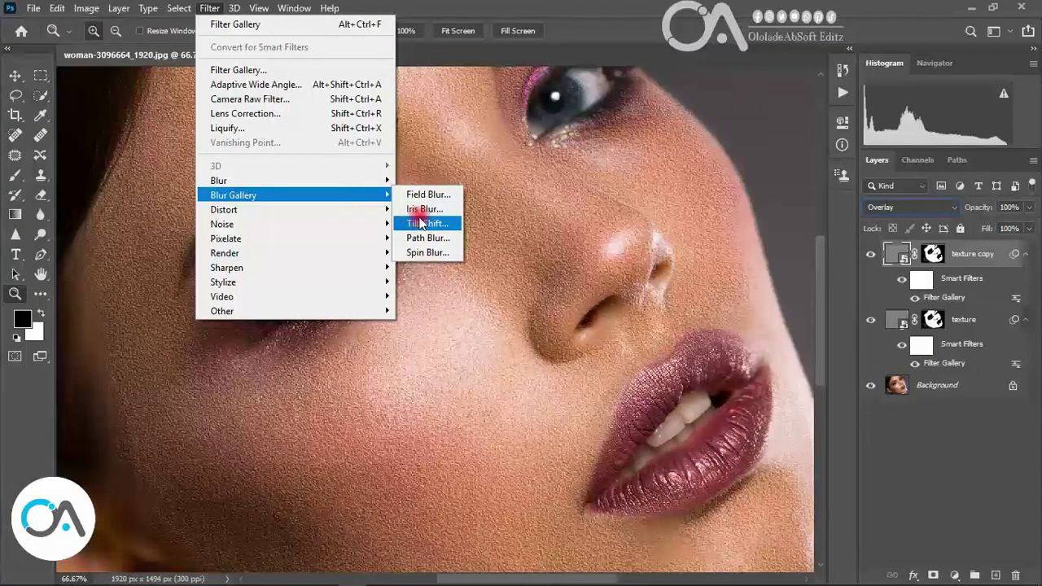
{"action": "mouse_move", "coordinate": [294, 180]}
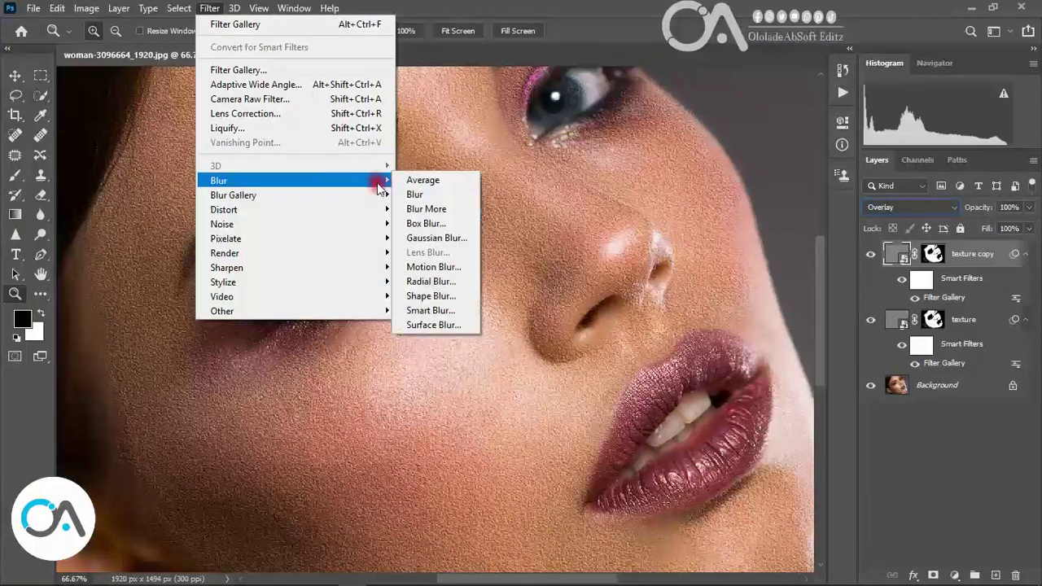
- Apply a Gaussian Blur of about 4.1 pixels radius to the texture copy
{"action": "left_click", "coordinate": [417, 237]}
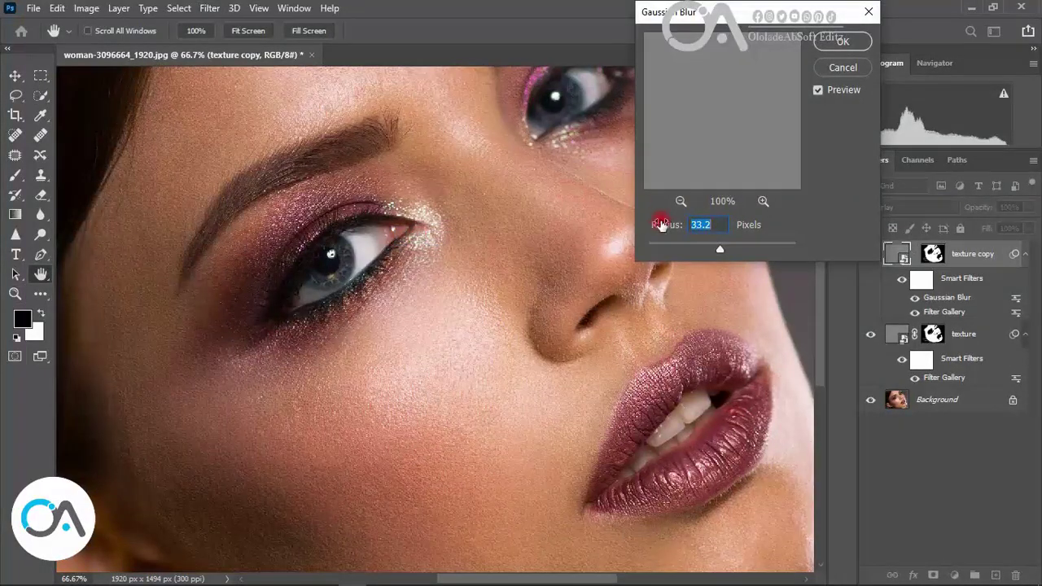
{"action": "left_click_drag", "start_coordinate": [695, 245], "coordinate": [671, 246]}
{"action": "left_click", "coordinate": [704, 245]}
{"action": "left_click", "coordinate": [665, 244]}
{"action": "left_click_drag", "start_coordinate": [671, 245], "coordinate": [687, 247]}
{"action": "left_click", "coordinate": [834, 45]}
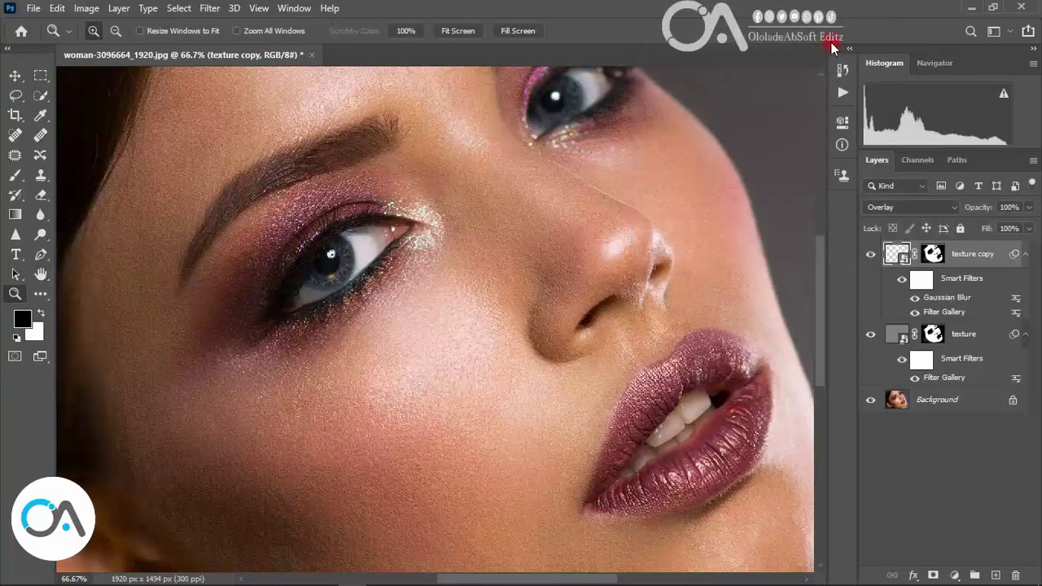
{"action": "left_click", "coordinate": [871, 336]}
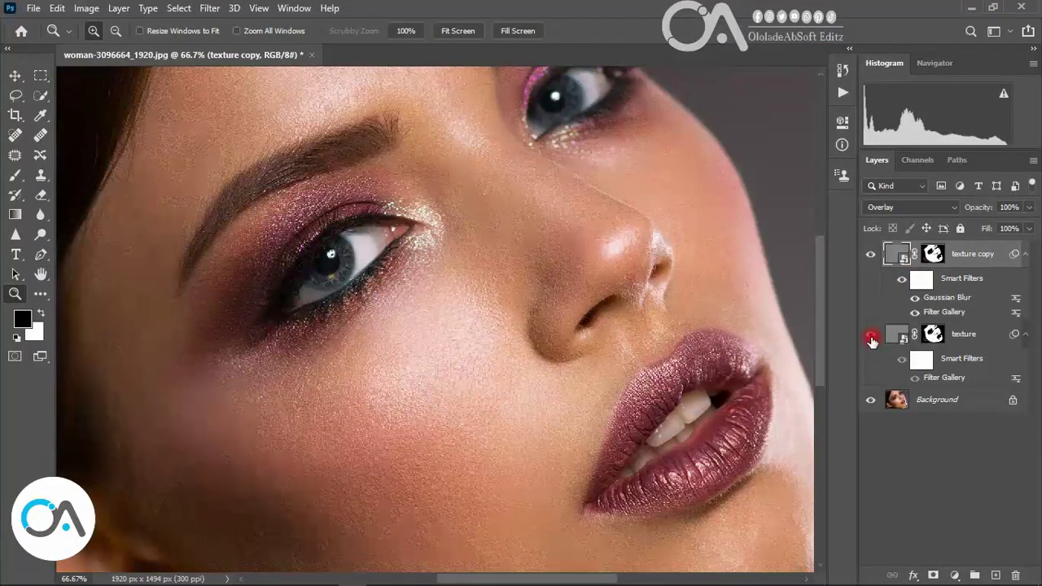
- Set the texture copy to Soft Light blending and group both texture layers together
{"action": "left_click", "coordinate": [871, 256]}
{"action": "left_click", "coordinate": [944, 208]}
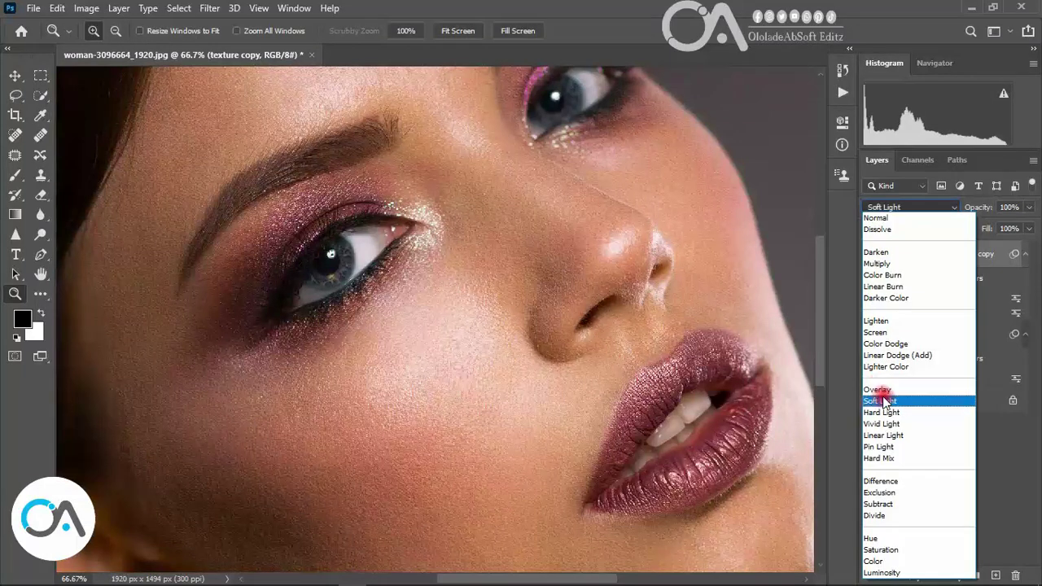
{"action": "left_click", "coordinate": [883, 401]}
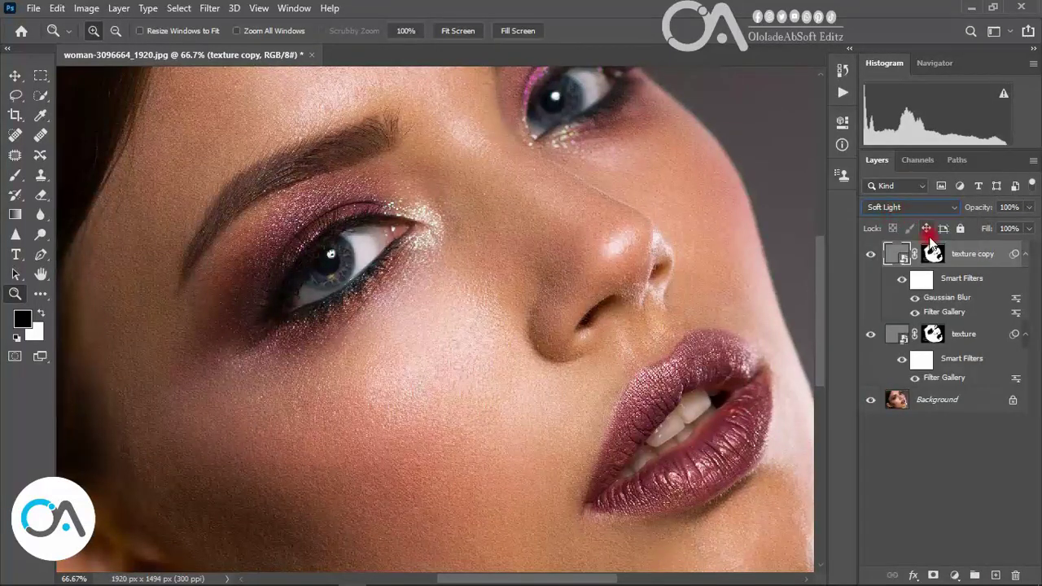
{"action": "left_click", "coordinate": [1027, 255]}
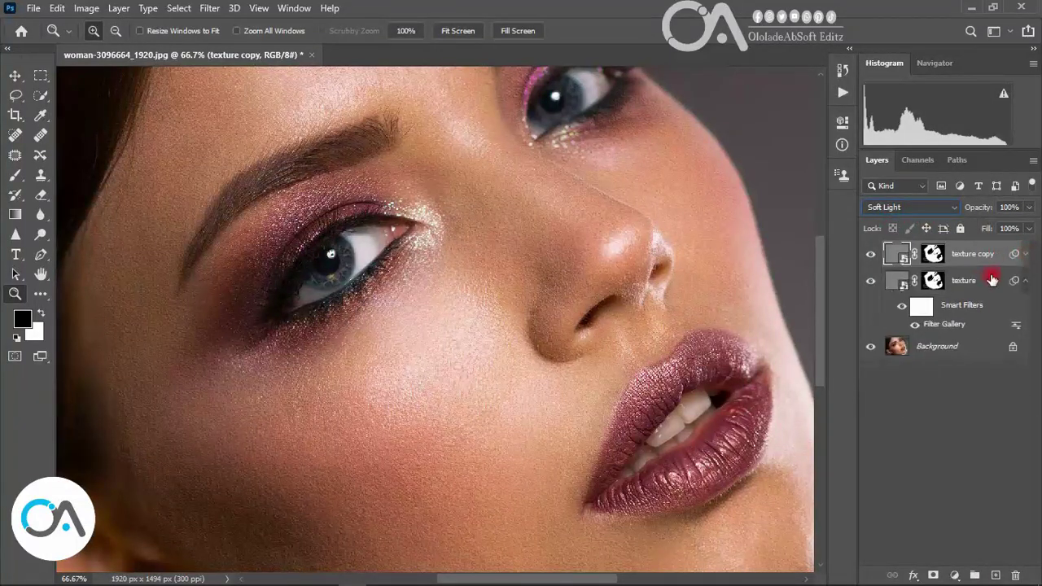
{"action": "left_click", "coordinate": [983, 282], "text": "shift"}
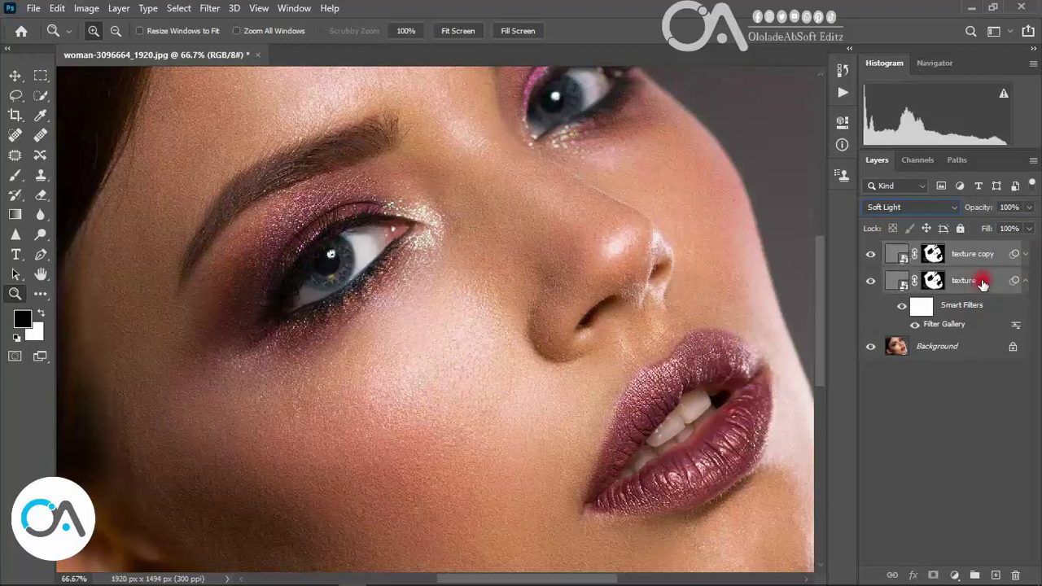
{"action": "left_click_drag", "start_coordinate": [983, 283], "coordinate": [975, 575]}
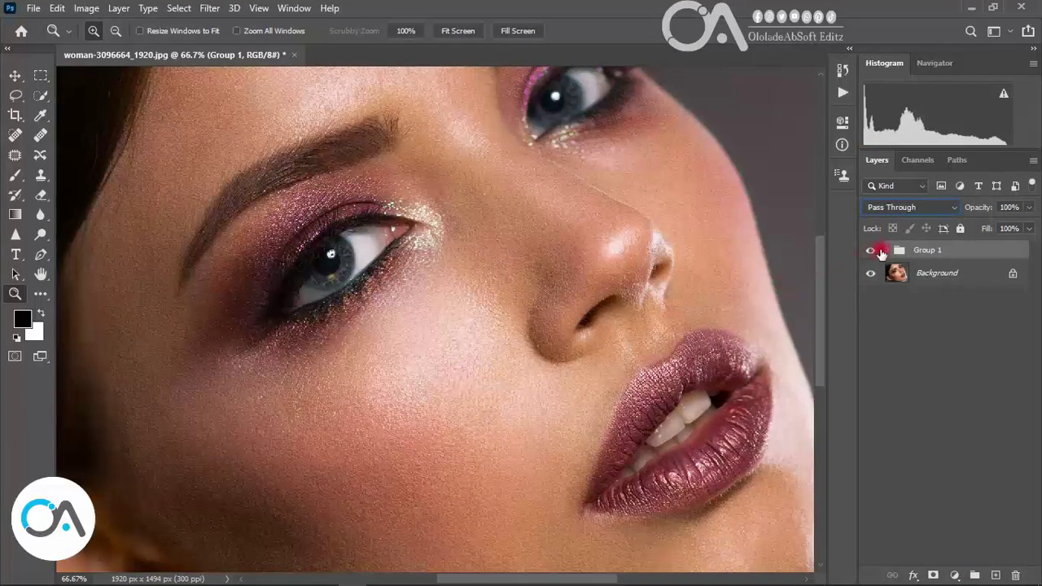
- Compare the texture group on and off, then add a Color Balance adjustment layer above it
{"action": "left_click", "coordinate": [869, 253]}
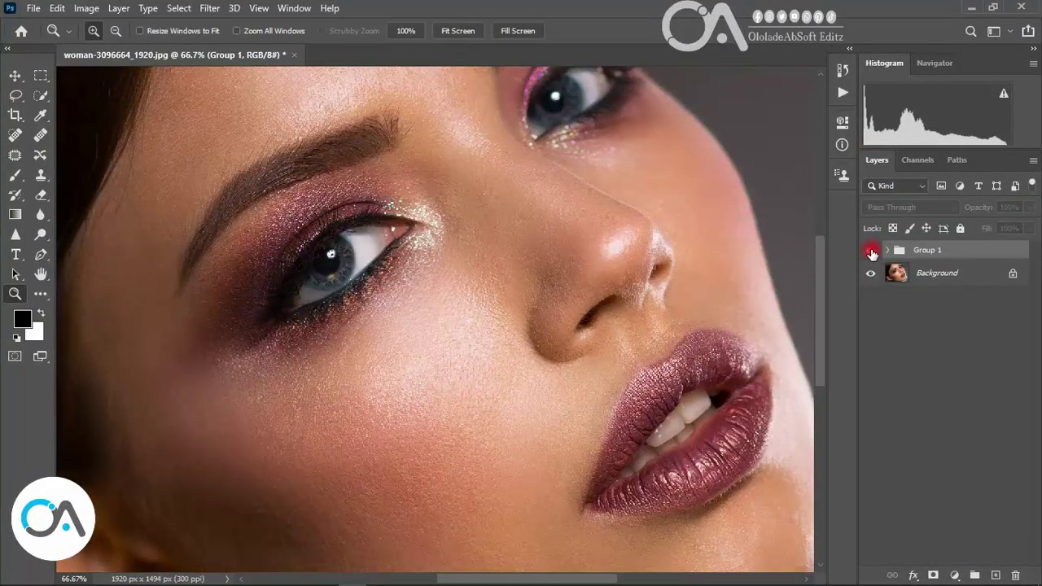
{"action": "left_click", "coordinate": [870, 251]}
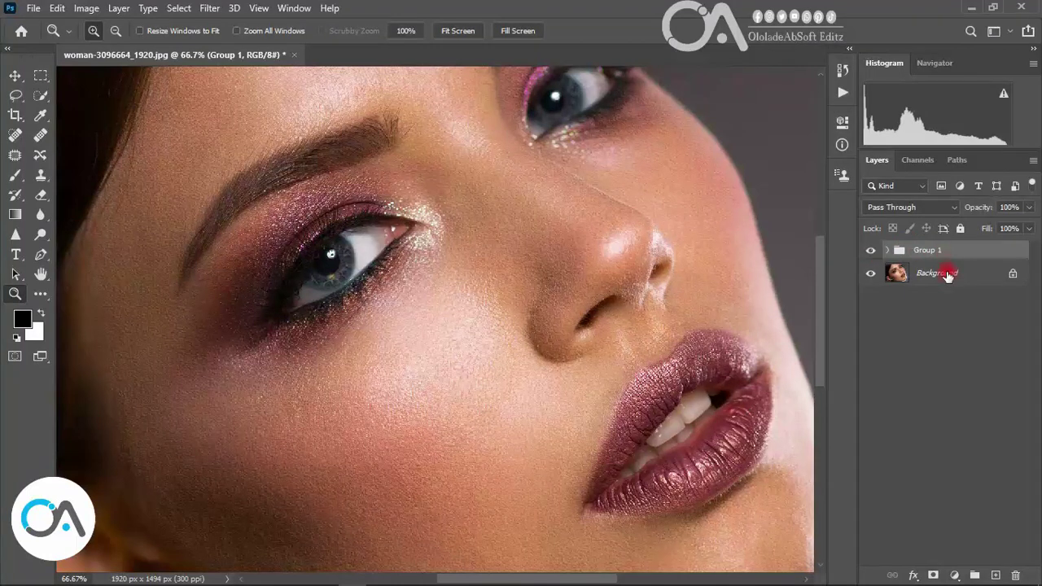
{"action": "left_click", "coordinate": [954, 576]}
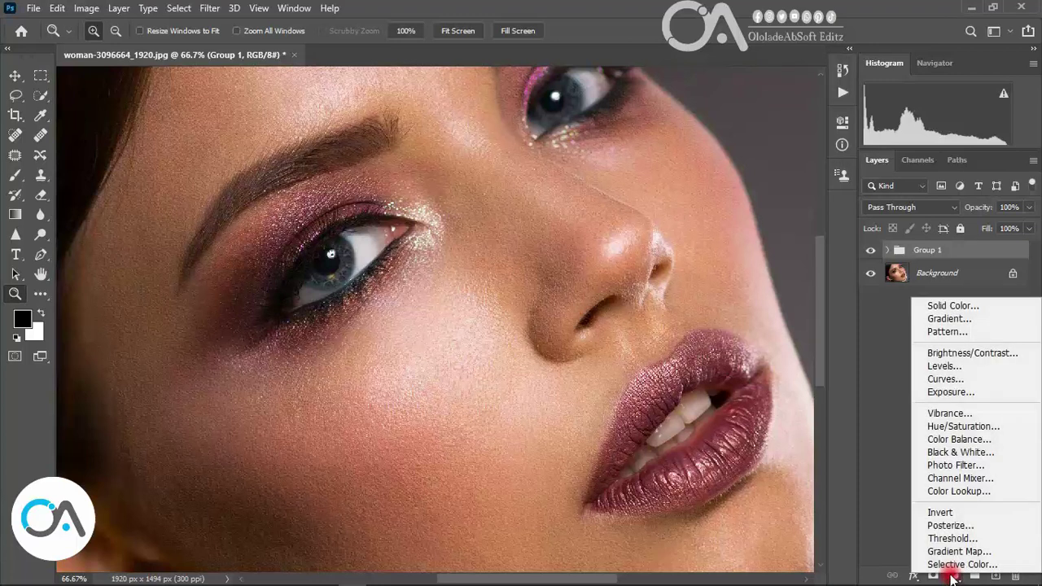
{"action": "left_click", "coordinate": [967, 440]}
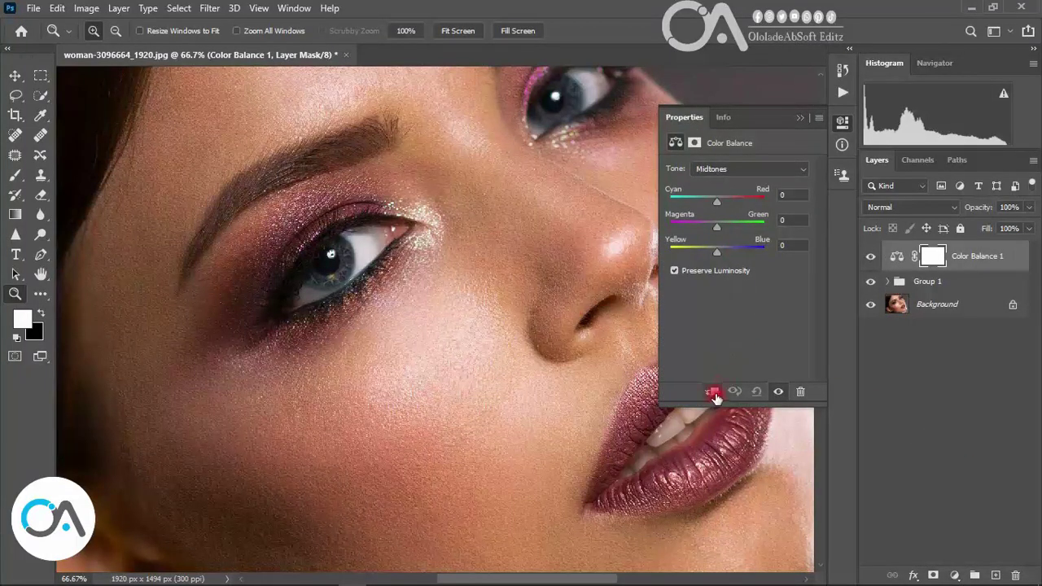
{"action": "mouse_move", "coordinate": [717, 198]}
{"action": "left_mouse_down"}
{"action": "mouse_move", "coordinate": [710, 202]}
{"action": "mouse_move", "coordinate": [721, 200]}
{"action": "left_mouse_up"}
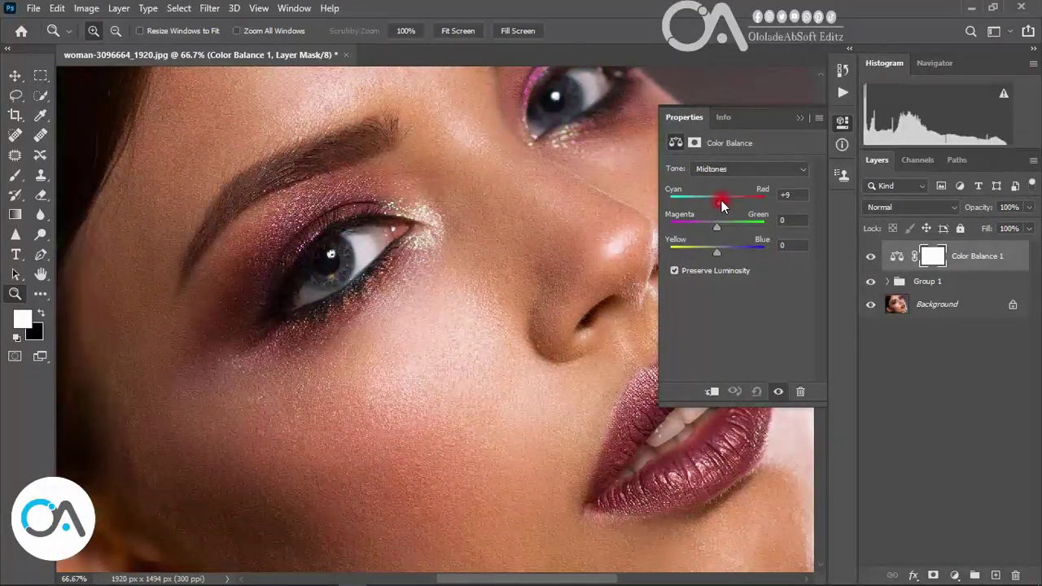
- Set Color Balance midtones Cyan–Red to +4 and shadows to +14, −11, +12
{"action": "mouse_move", "coordinate": [721, 201]}
{"action": "left_mouse_down"}
{"action": "mouse_move", "coordinate": [707, 254]}
{"action": "mouse_move", "coordinate": [719, 253]}
{"action": "left_mouse_up"}
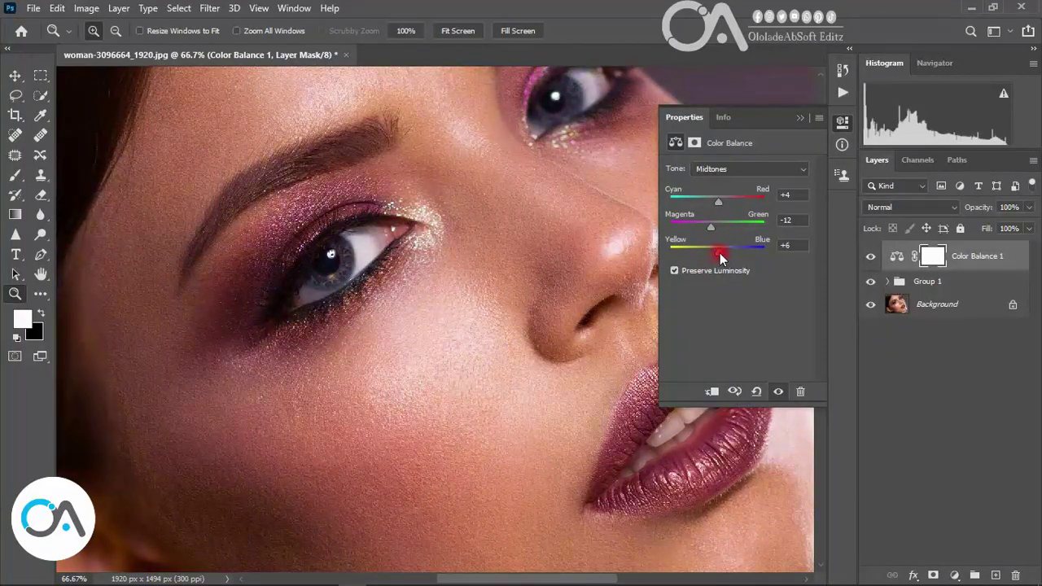
{"action": "left_click", "coordinate": [722, 169]}
{"action": "left_click", "coordinate": [710, 182]}
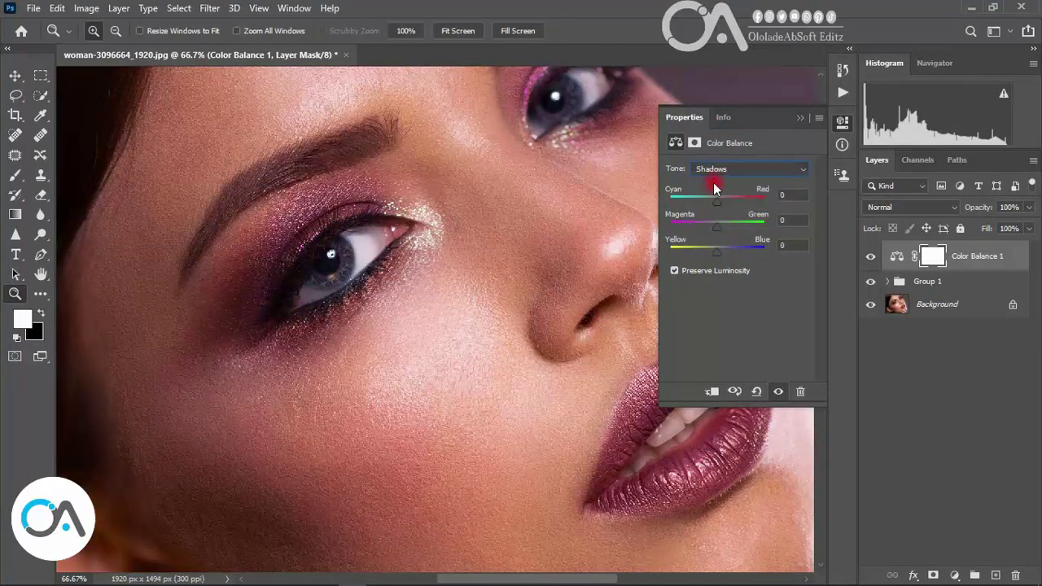
{"action": "left_click_drag", "start_coordinate": [717, 202], "coordinate": [723, 202]}
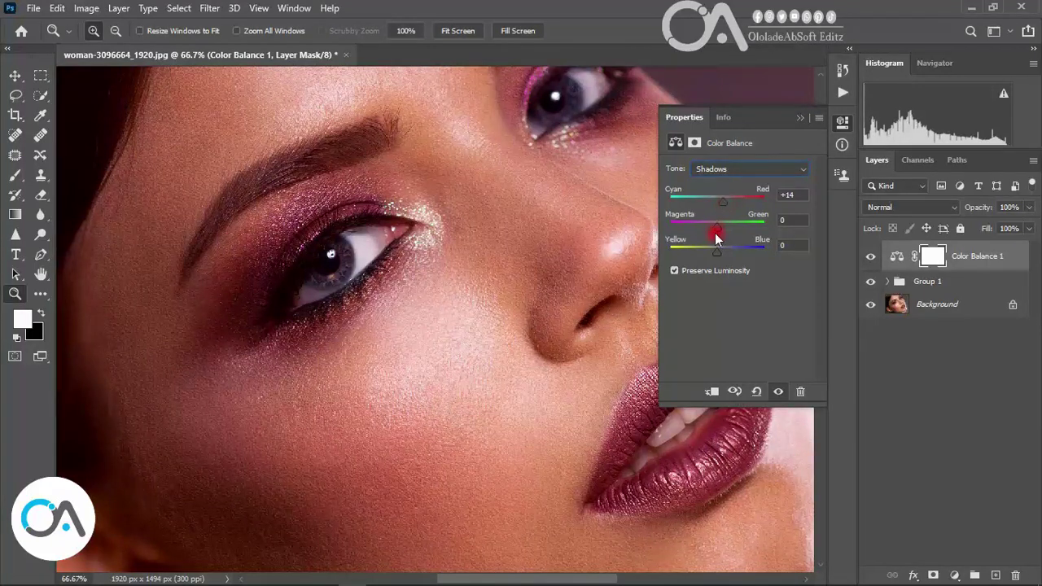
{"action": "left_click_drag", "start_coordinate": [715, 233], "coordinate": [712, 229]}
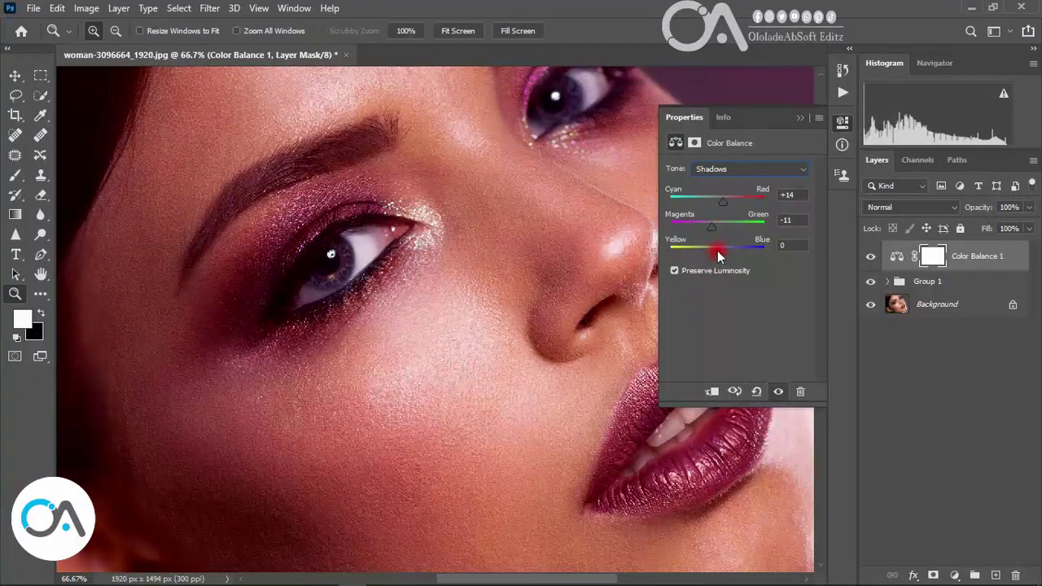
{"action": "left_click_drag", "start_coordinate": [718, 256], "coordinate": [722, 252]}
- Set Color Balance highlights to Cyan–Red +10, Magenta–Green −15, Yellow–Blue +4
{"action": "left_click", "coordinate": [745, 167]}
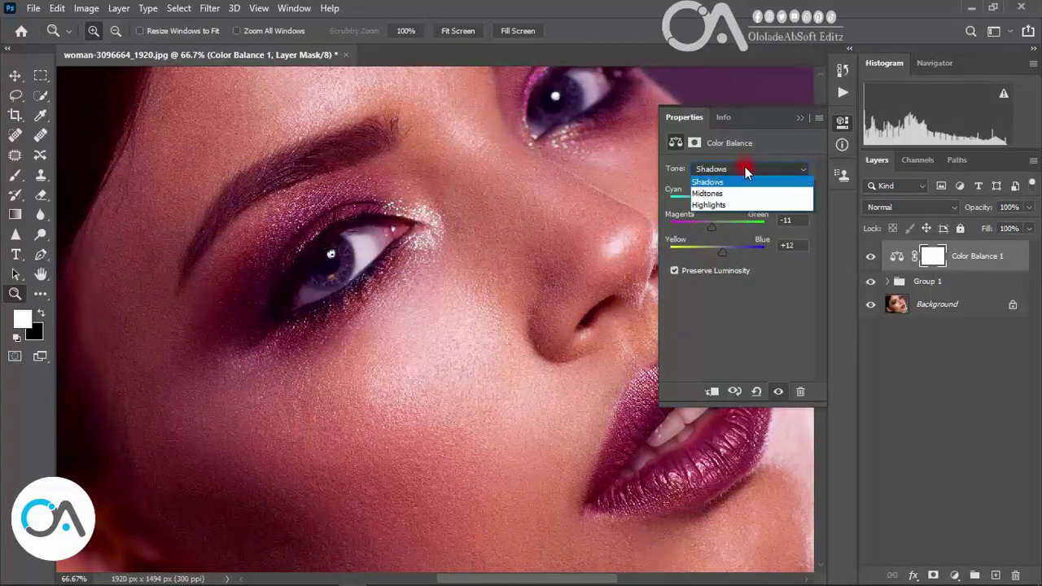
{"action": "left_click", "coordinate": [720, 204]}
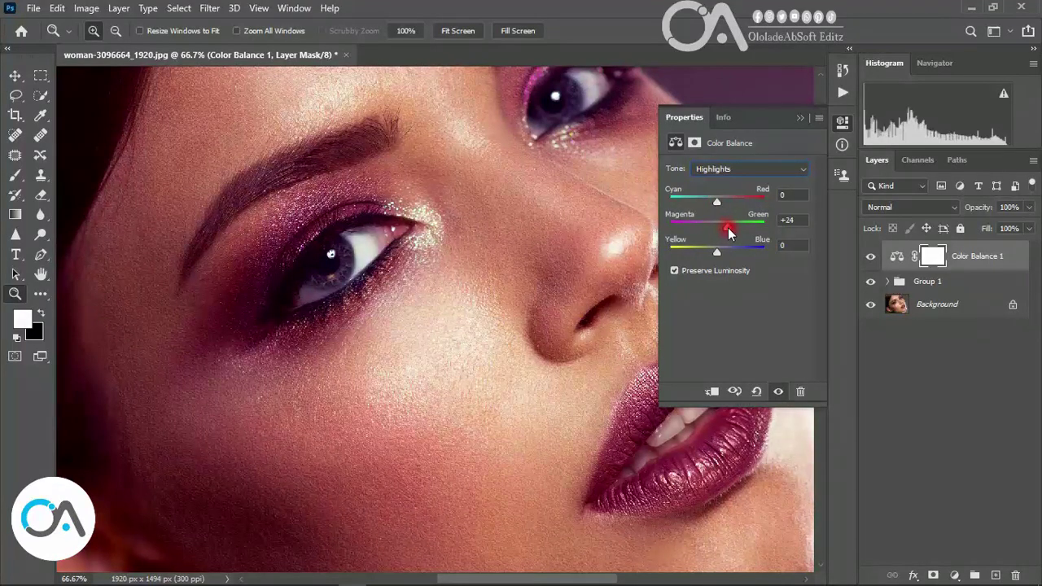
{"action": "mouse_move", "coordinate": [719, 228]}
{"action": "left_mouse_down"}
{"action": "mouse_move", "coordinate": [700, 230]}
{"action": "mouse_move", "coordinate": [703, 205]}
{"action": "mouse_move", "coordinate": [723, 203]}
{"action": "left_mouse_up"}
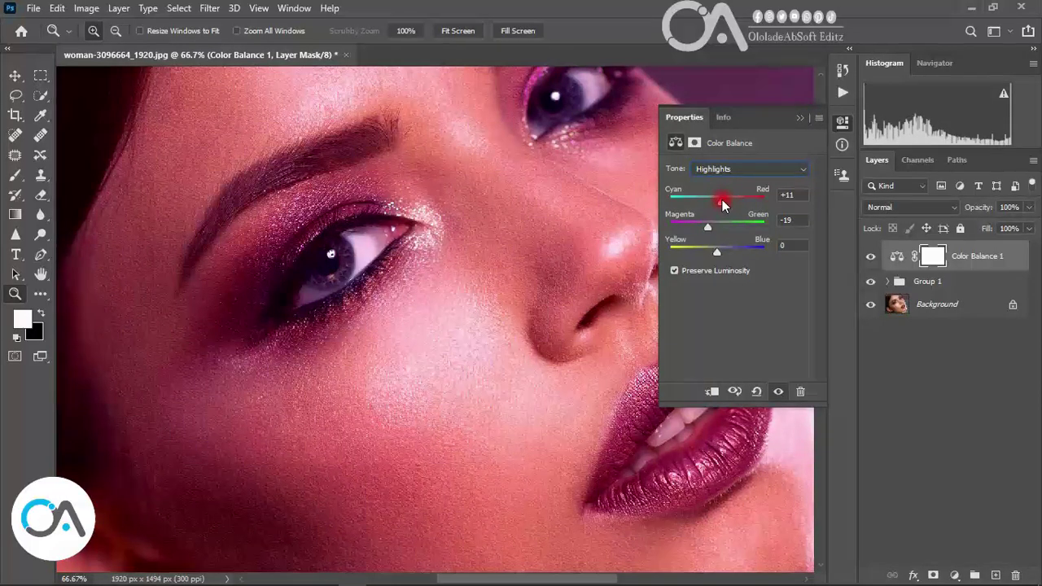
{"action": "mouse_move", "coordinate": [719, 254]}
{"action": "left_mouse_down"}
{"action": "mouse_move", "coordinate": [729, 253]}
{"action": "mouse_move", "coordinate": [719, 254]}
{"action": "left_mouse_up"}
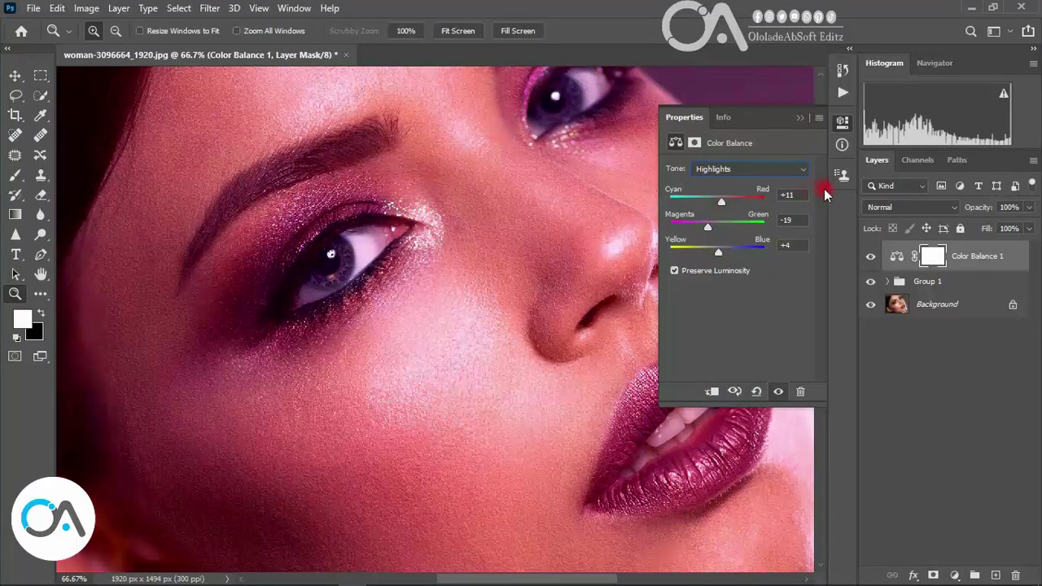
{"action": "left_click", "coordinate": [786, 195]}
{"action": "key", "text": "BackSpace"}
{"action": "type", "text": "10"}
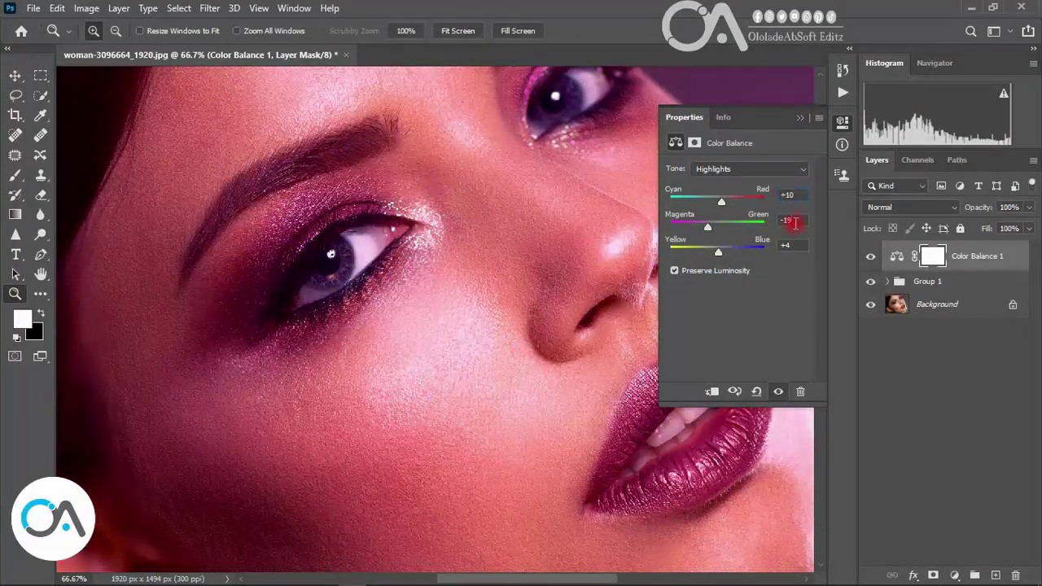
{"action": "double_click", "coordinate": [786, 221]}
{"action": "type", "text": "-15"}
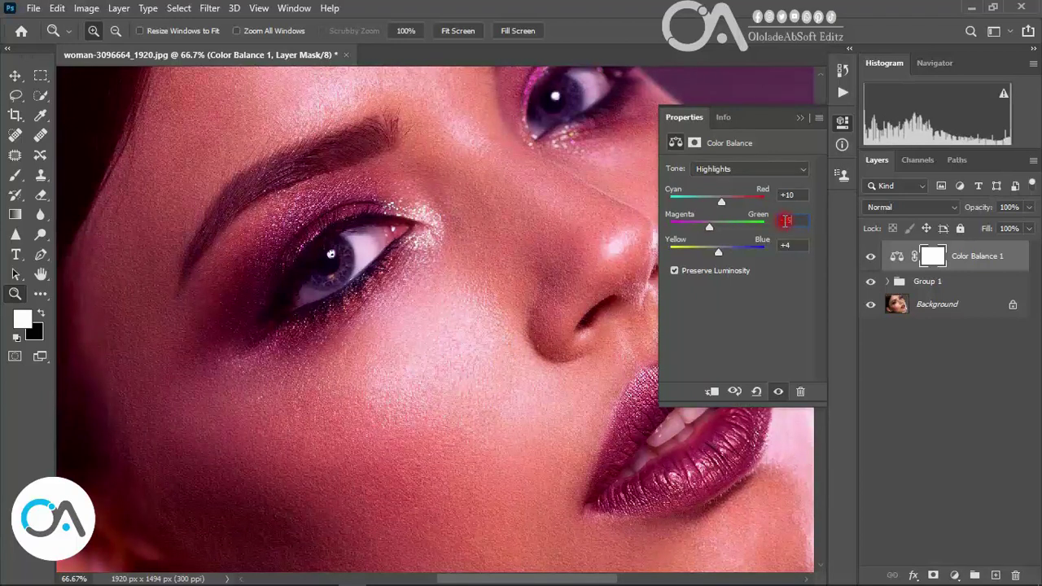
{"action": "left_click", "coordinate": [794, 247]}
- Nudge the Color Balance shadows to Magenta–Green −8 and Yellow–Blue +10, adjusting Cyan–Red
{"action": "left_click", "coordinate": [740, 169]}
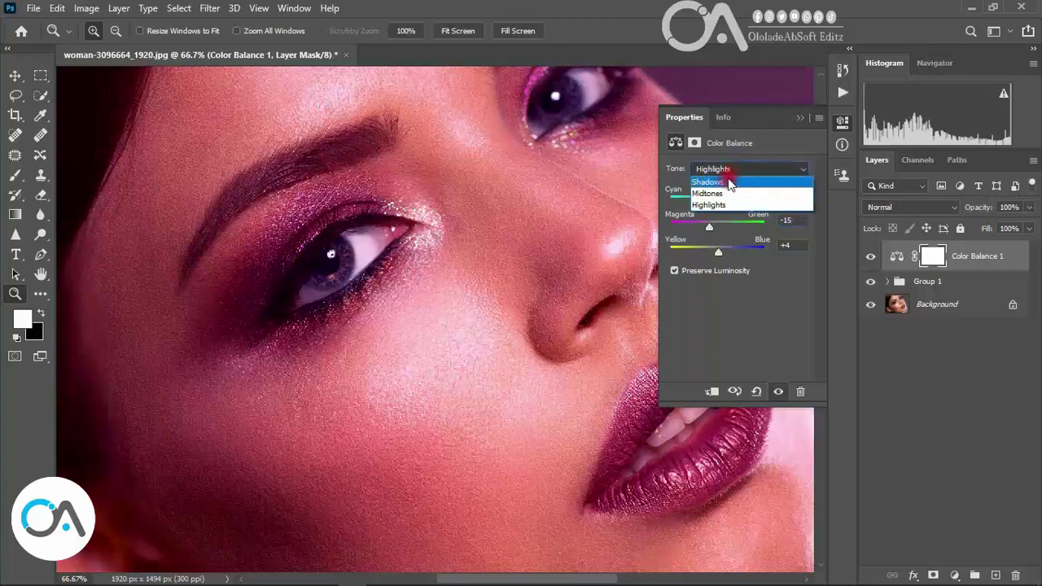
{"action": "left_click", "coordinate": [726, 171]}
{"action": "left_click", "coordinate": [788, 221]}
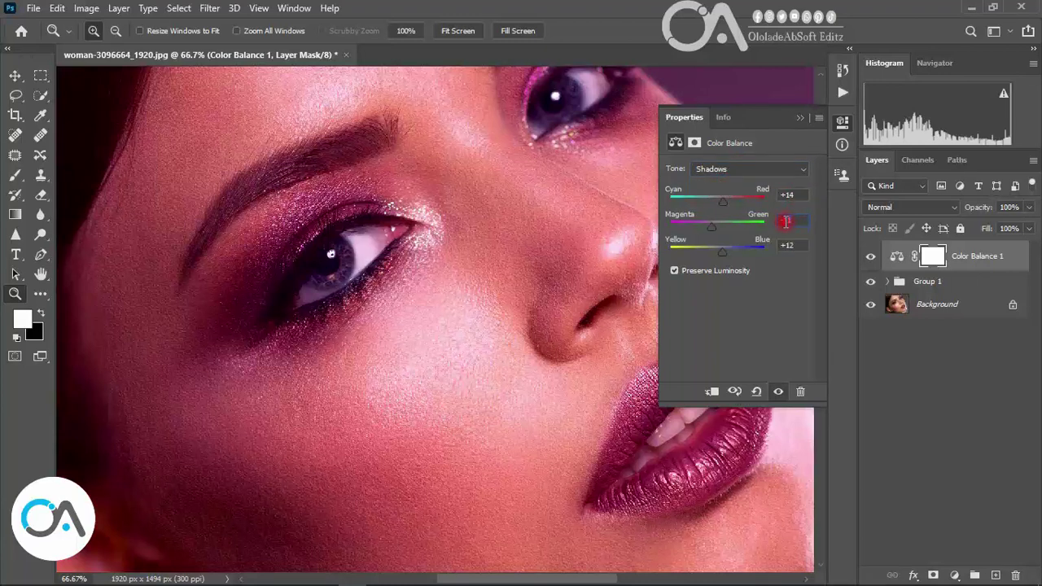
{"action": "key", "text": "Up"}
{"action": "key", "text": "Up"}
{"action": "key", "text": "Up"}
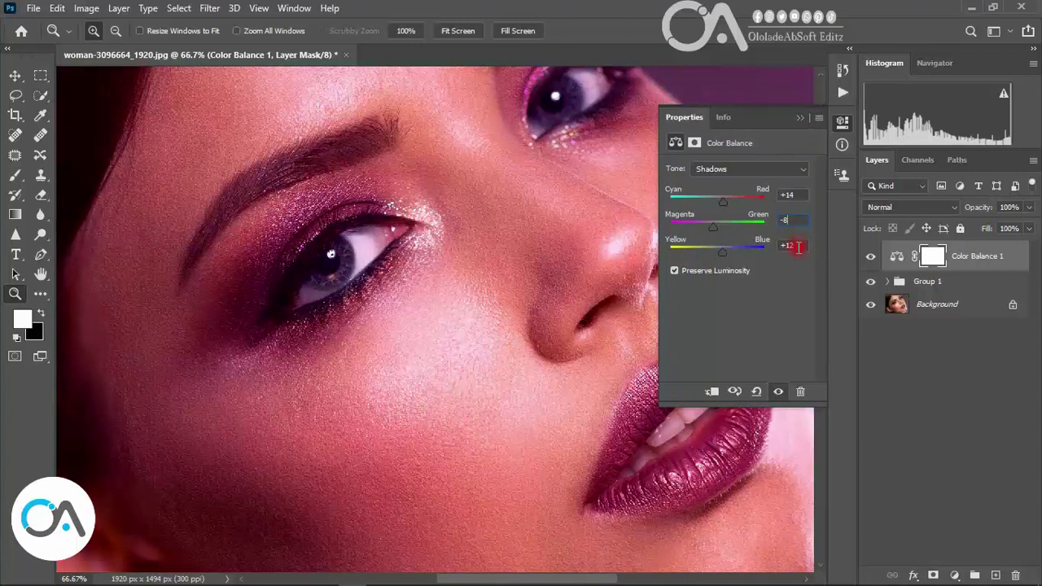
{"action": "left_click", "coordinate": [787, 247]}
{"action": "key", "text": "Down"}
{"action": "key", "text": "Down"}
{"action": "left_click", "coordinate": [792, 195]}
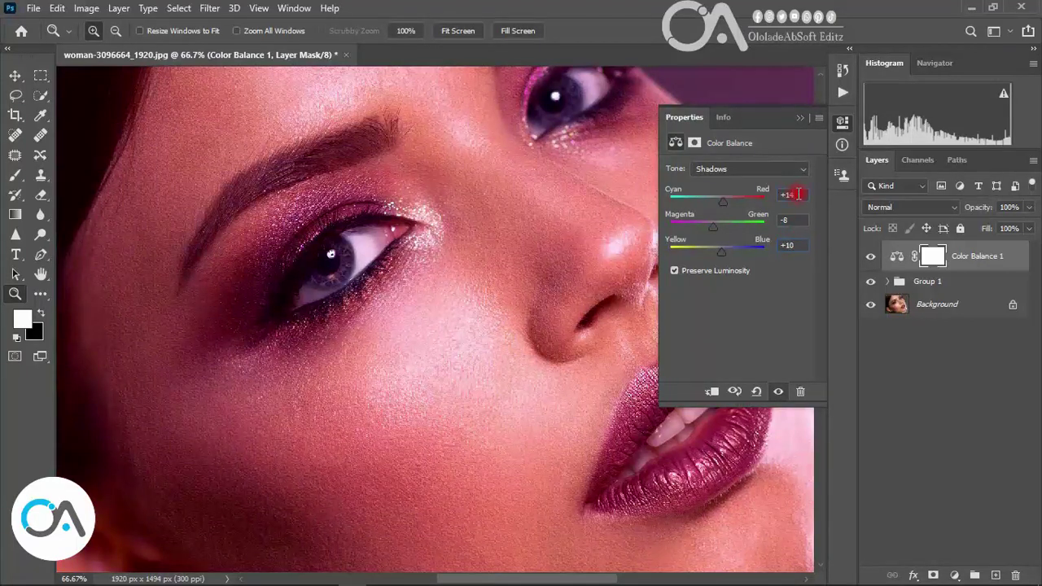
{"action": "double_click", "coordinate": [787, 195]}
{"action": "key", "text": "Down"}
- Nudge the midtones Magenta–Green to −10 and close the Color Balance properties
{"action": "left_click", "coordinate": [796, 169]}
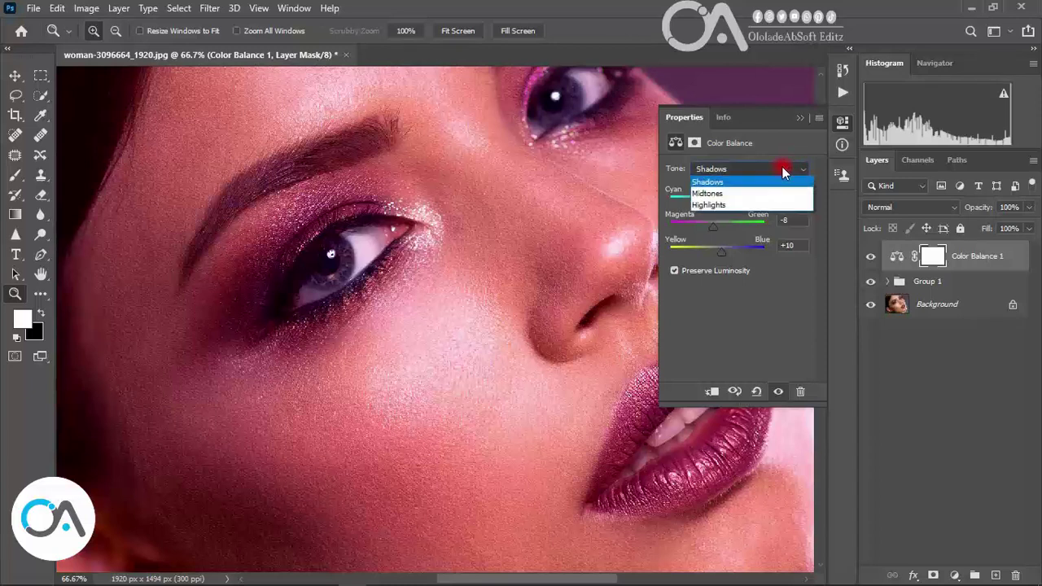
{"action": "left_click", "coordinate": [743, 192]}
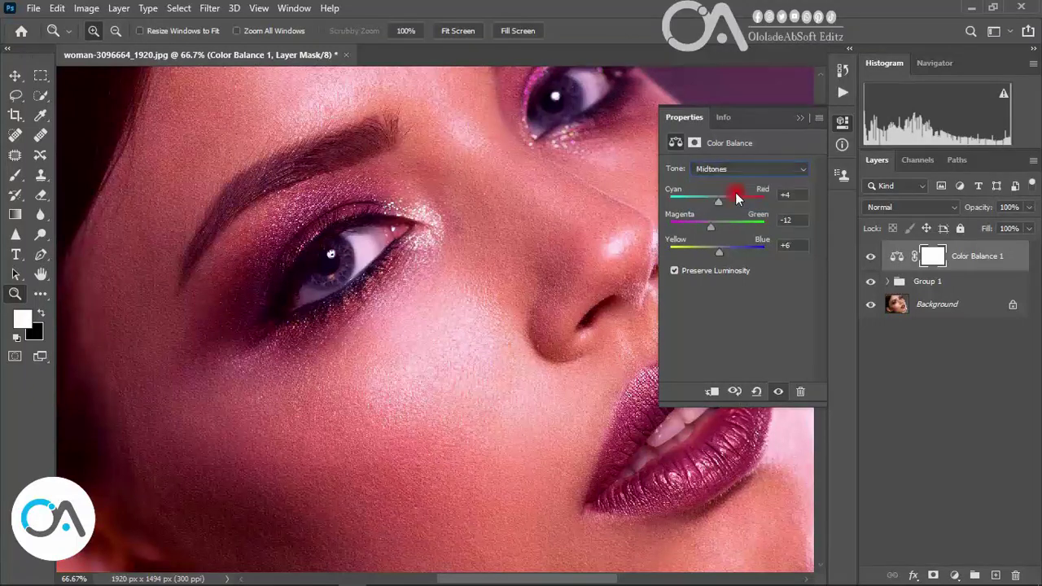
{"action": "left_click", "coordinate": [788, 218]}
{"action": "key", "text": "Up"}
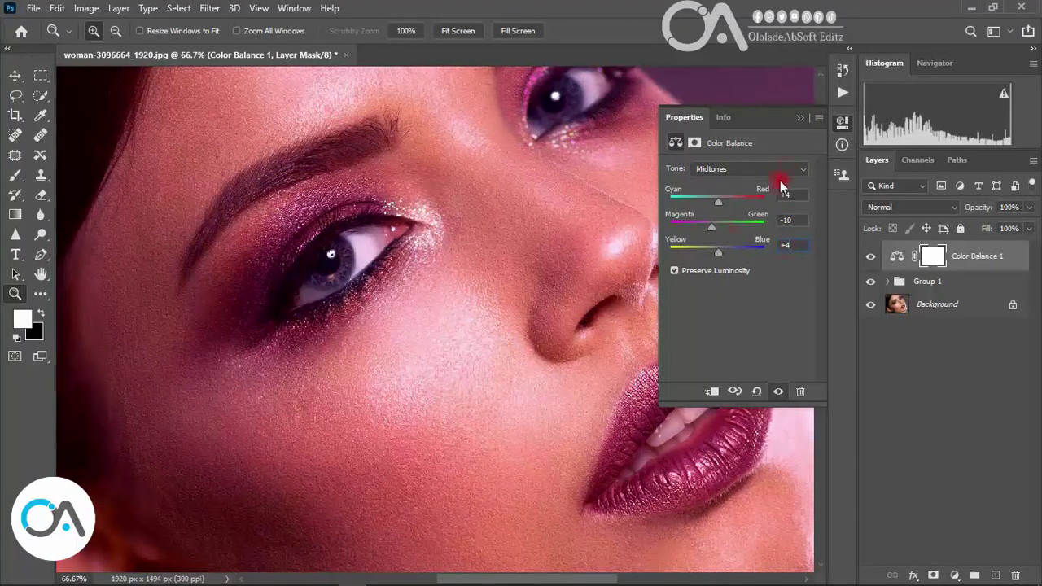
{"action": "left_click", "coordinate": [798, 119]}
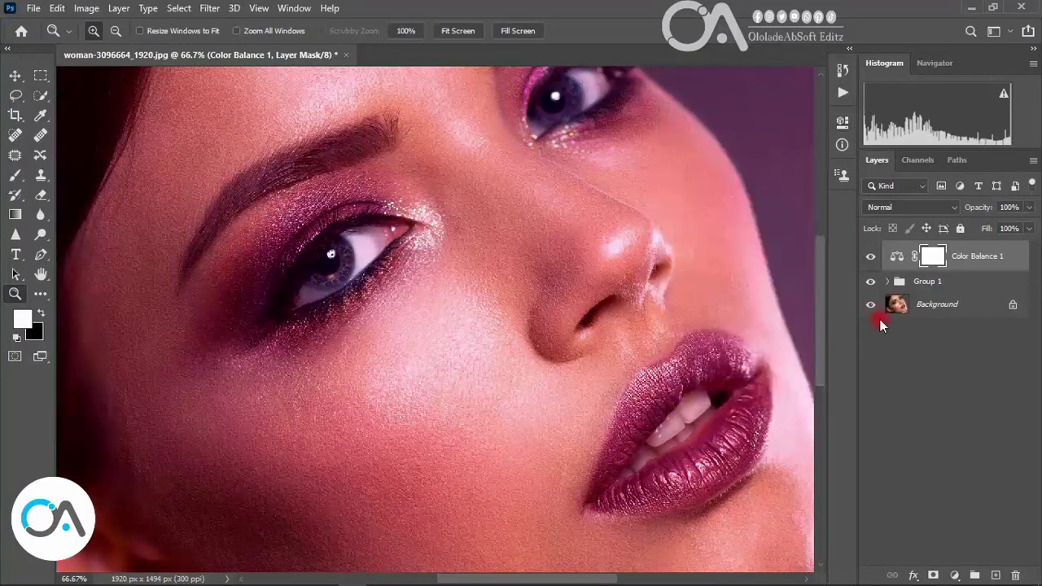
- Toggle Color Balance 1 on and off to compare the grade, leaving it on
{"action": "left_click", "coordinate": [870, 259]}
{"action": "left_click", "coordinate": [869, 259]}
{"action": "left_click", "coordinate": [870, 259]}
{"action": "left_click", "coordinate": [869, 259]}
{"action": "left_click", "coordinate": [870, 259]}
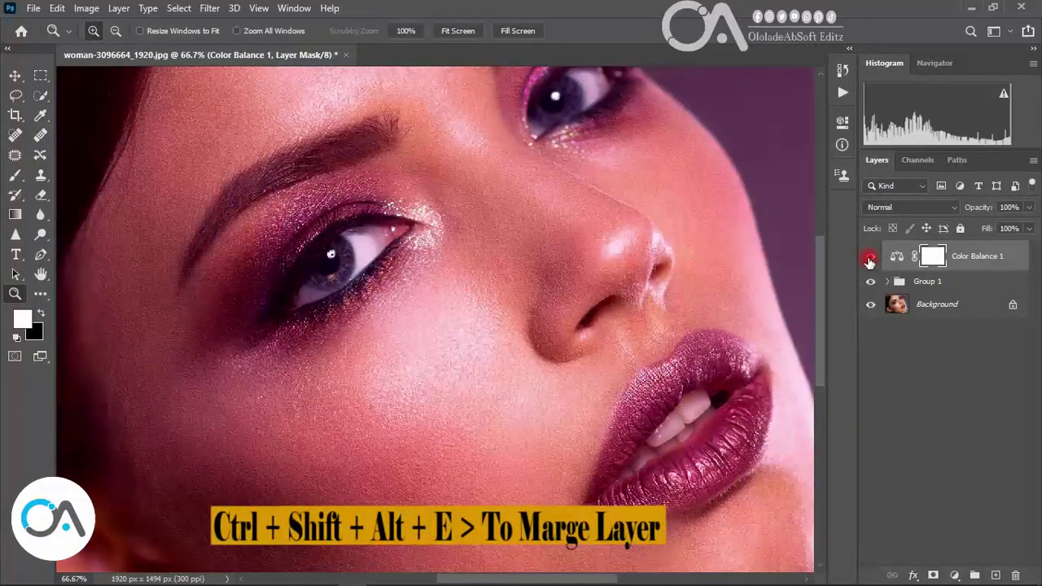
- Stamp all visible layers into a new merged Layer 1 with Ctrl+Shift+Alt+E
{"action": "left_click", "coordinate": [920, 303]}
{"action": "left_click_drag", "start_coordinate": [928, 309], "coordinate": [905, 306]}
{"action": "key", "text": "ctrl+shift+alt+e"}
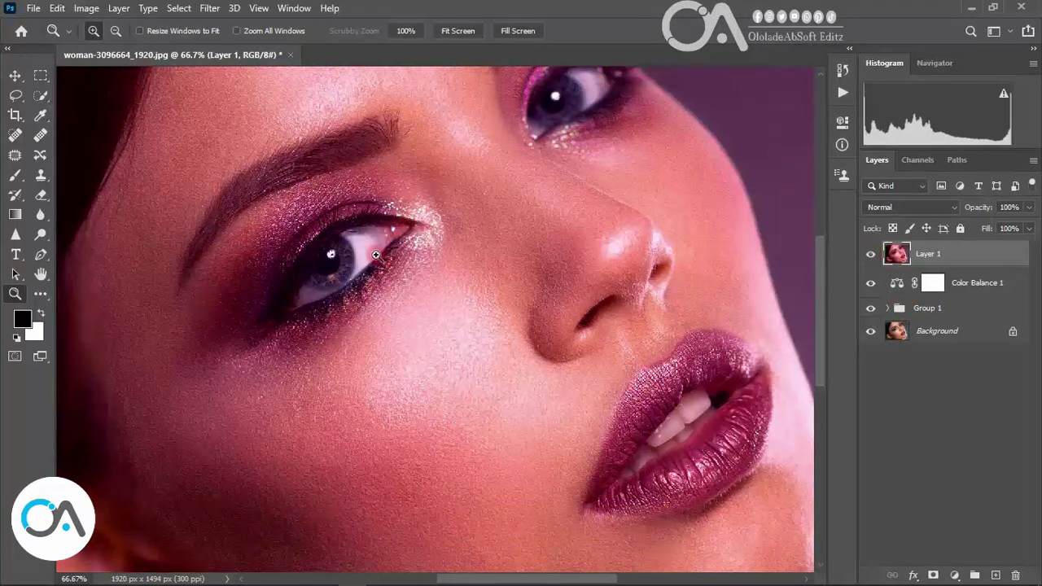
- Dodge both irises on Layer 1 at Midtones, 50% exposure, until they glow purple
{"action": "left_click", "coordinate": [40, 234]}
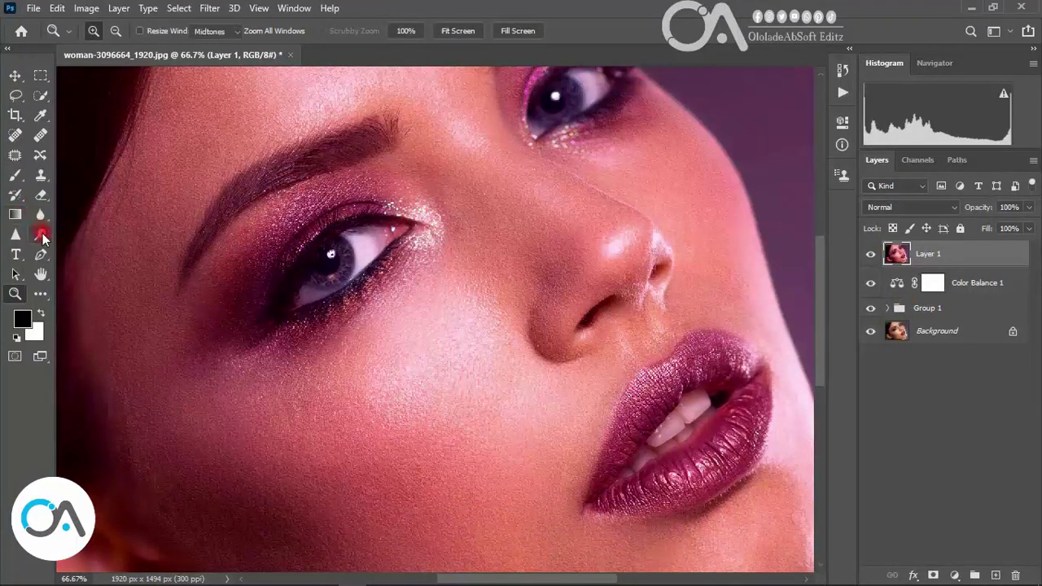
{"action": "left_click", "coordinate": [94, 236]}
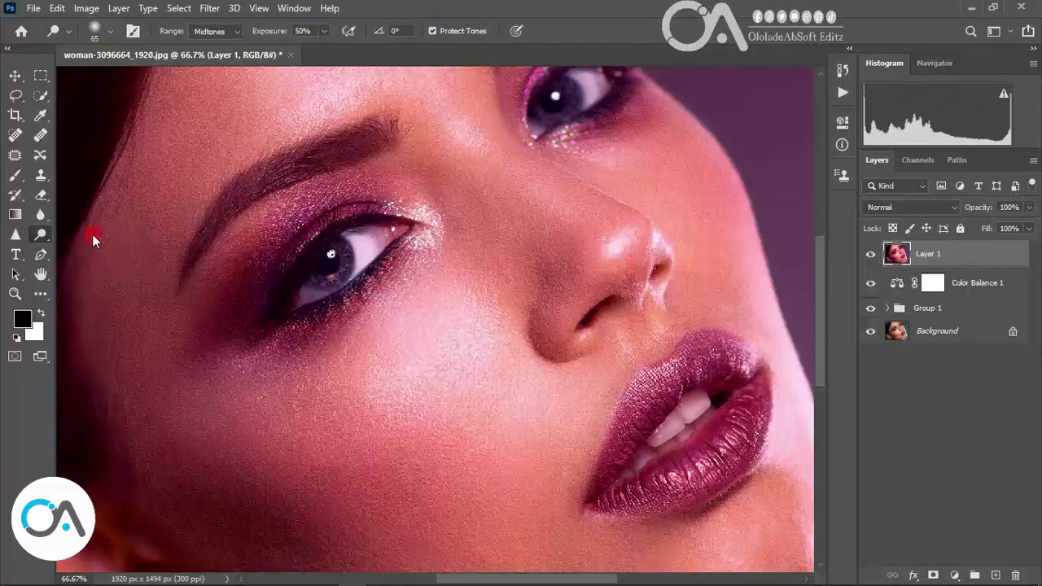
{"action": "left_click_drag", "start_coordinate": [310, 249], "coordinate": [329, 265]}
{"action": "mouse_move", "coordinate": [330, 264]}
{"action": "left_mouse_down"}
{"action": "mouse_move", "coordinate": [326, 279]}
{"action": "mouse_move", "coordinate": [312, 280]}
{"action": "mouse_move", "coordinate": [335, 272]}
{"action": "mouse_move", "coordinate": [311, 275]}
{"action": "mouse_move", "coordinate": [323, 283]}
{"action": "mouse_move", "coordinate": [328, 247]}
{"action": "mouse_move", "coordinate": [332, 270]}
{"action": "mouse_move", "coordinate": [309, 279]}
{"action": "mouse_move", "coordinate": [332, 269]}
{"action": "mouse_move", "coordinate": [338, 252]}
{"action": "mouse_move", "coordinate": [314, 279]}
{"action": "left_mouse_up"}
{"action": "left_click", "coordinate": [868, 254]}
{"action": "left_click", "coordinate": [869, 254]}
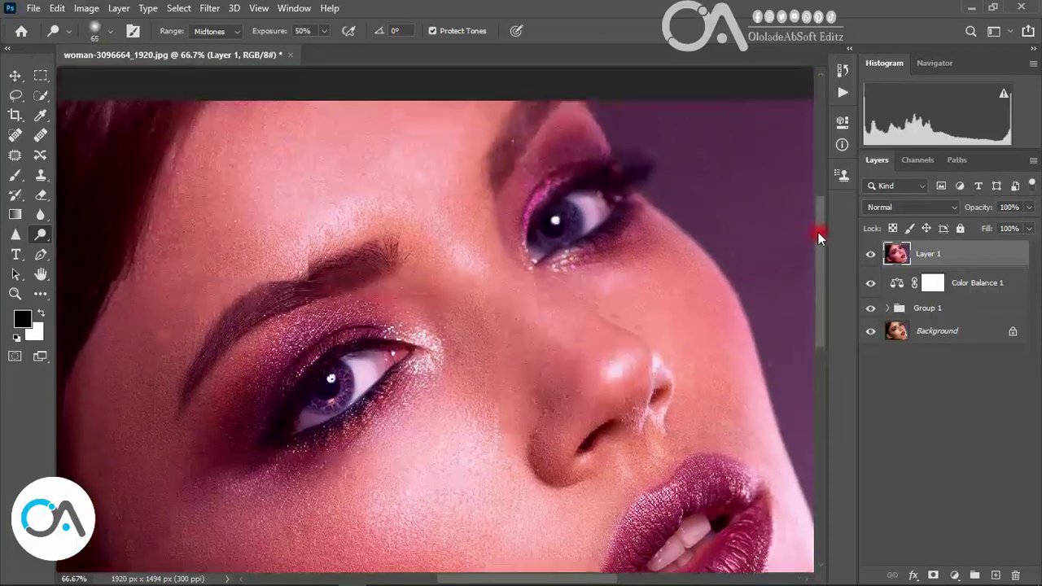
{"action": "left_click_drag", "start_coordinate": [823, 272], "coordinate": [819, 234]}
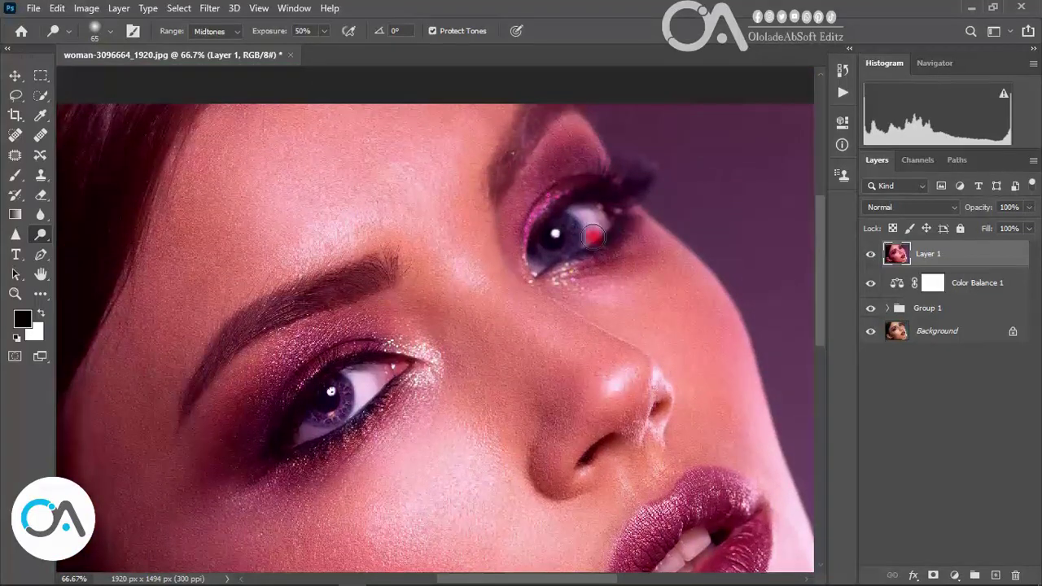
{"action": "mouse_move", "coordinate": [594, 236]}
{"action": "left_mouse_down"}
{"action": "mouse_move", "coordinate": [546, 233]}
{"action": "mouse_move", "coordinate": [561, 234]}
{"action": "mouse_move", "coordinate": [555, 241]}
{"action": "mouse_move", "coordinate": [557, 227]}
{"action": "mouse_move", "coordinate": [550, 252]}
{"action": "mouse_move", "coordinate": [554, 233]}
{"action": "mouse_move", "coordinate": [545, 239]}
{"action": "mouse_move", "coordinate": [567, 236]}
{"action": "mouse_move", "coordinate": [542, 228]}
{"action": "mouse_move", "coordinate": [571, 234]}
{"action": "mouse_move", "coordinate": [540, 228]}
{"action": "mouse_move", "coordinate": [558, 233]}
{"action": "mouse_move", "coordinate": [542, 233]}
{"action": "mouse_move", "coordinate": [548, 241]}
{"action": "mouse_move", "coordinate": [564, 233]}
{"action": "mouse_move", "coordinate": [335, 396]}
{"action": "left_mouse_up"}
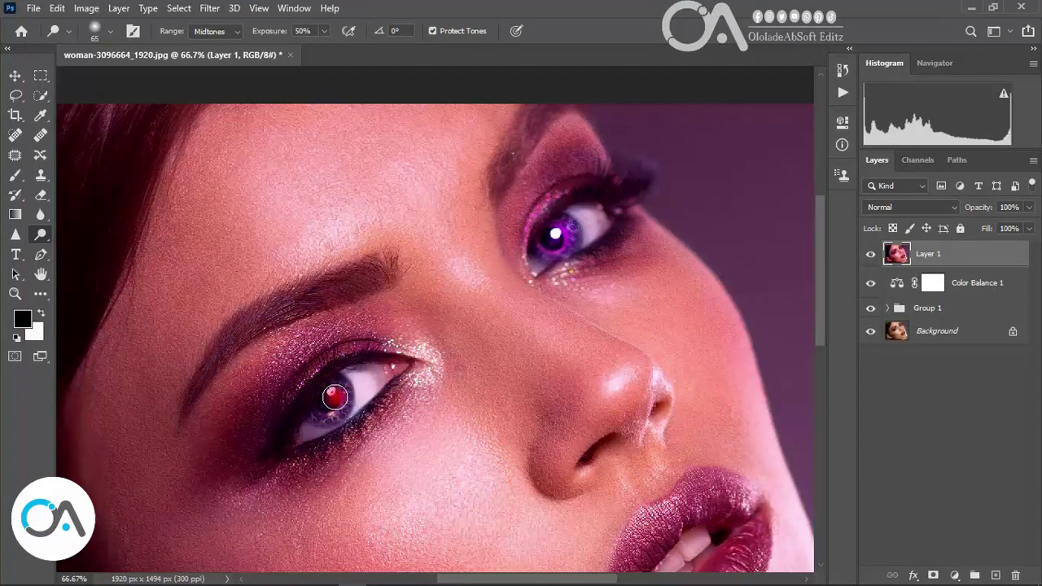
{"action": "mouse_move", "coordinate": [334, 397]}
{"action": "left_mouse_down"}
{"action": "mouse_move", "coordinate": [310, 400]}
{"action": "mouse_move", "coordinate": [318, 411]}
{"action": "mouse_move", "coordinate": [339, 393]}
{"action": "mouse_move", "coordinate": [318, 395]}
{"action": "mouse_move", "coordinate": [335, 401]}
{"action": "mouse_move", "coordinate": [479, 272]}
{"action": "mouse_move", "coordinate": [585, 220]}
{"action": "mouse_move", "coordinate": [518, 232]}
{"action": "mouse_move", "coordinate": [556, 233]}
{"action": "left_mouse_up"}
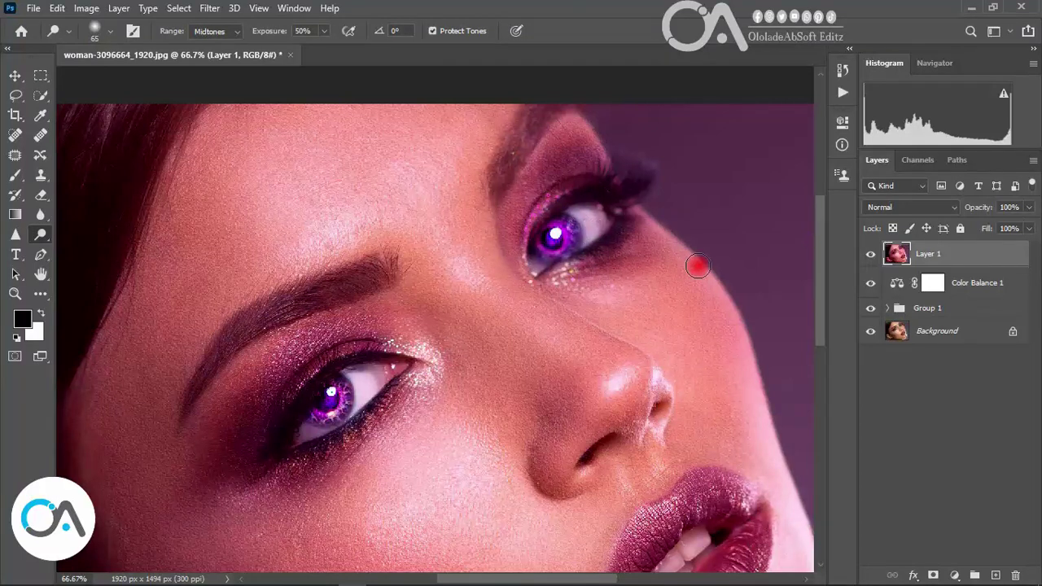
- Dodge the upper and lower teeth on Layer 1 with a smaller brush until they look whiter
{"action": "right_click", "coordinate": [815, 290]}
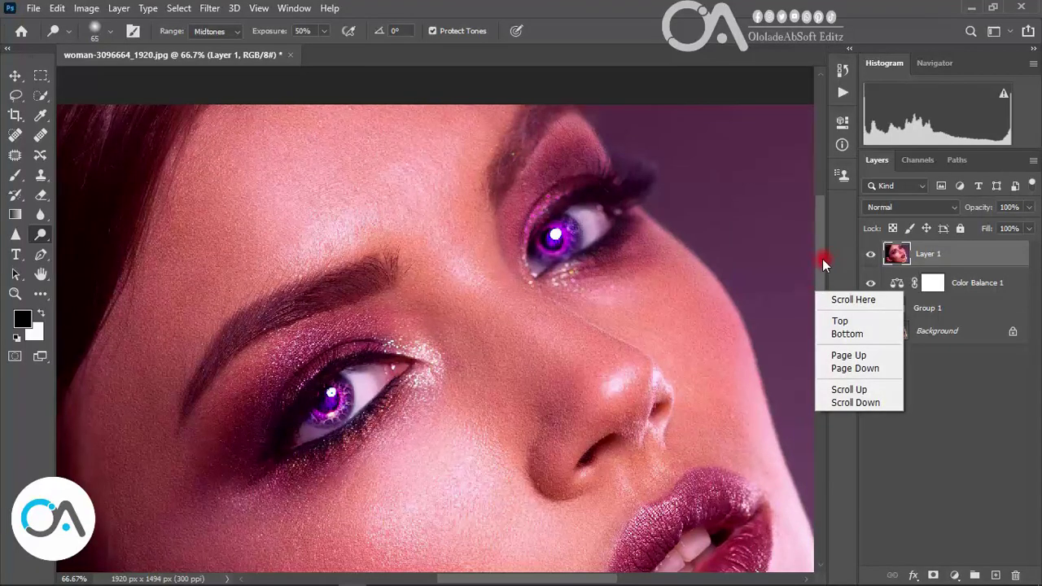
{"action": "key", "text": "Escape"}
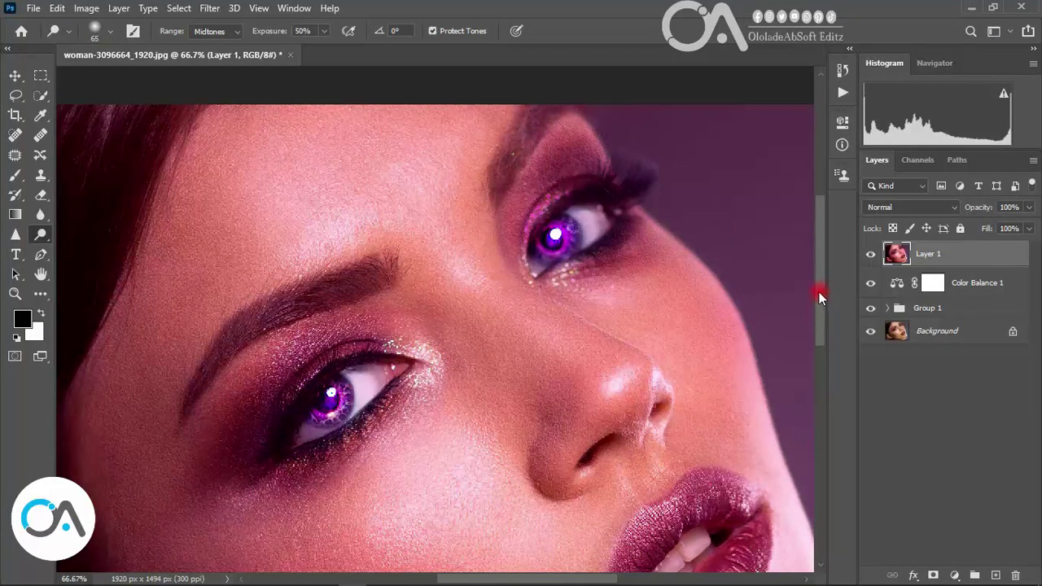
{"action": "left_click", "coordinate": [819, 366]}
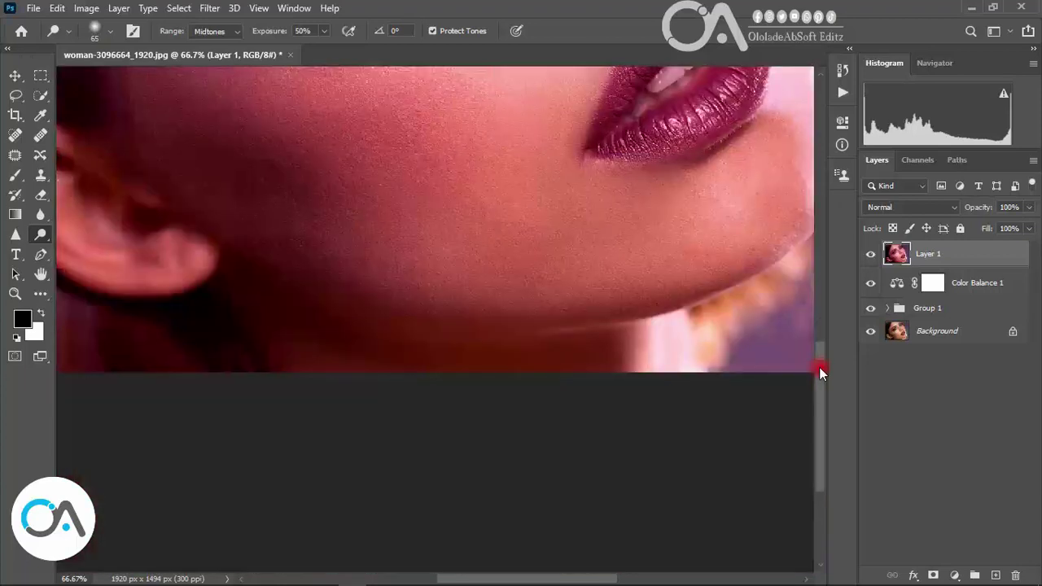
{"action": "left_click_drag", "start_coordinate": [818, 365], "coordinate": [813, 296]}
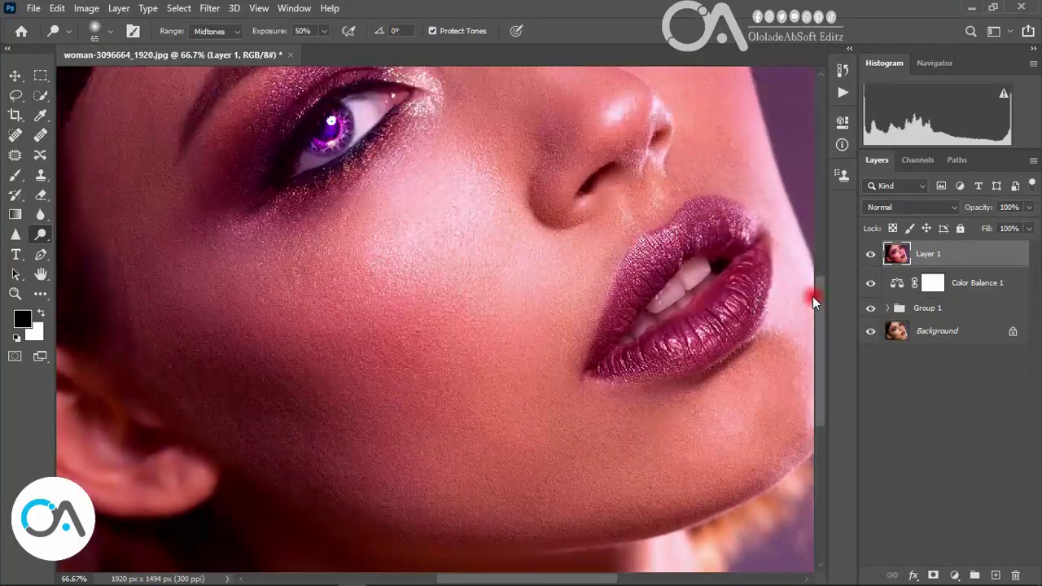
{"action": "mouse_move", "coordinate": [691, 266]}
{"action": "left_mouse_down"}
{"action": "mouse_move", "coordinate": [689, 284]}
{"action": "mouse_move", "coordinate": [699, 269]}
{"action": "mouse_move", "coordinate": [667, 300]}
{"action": "mouse_move", "coordinate": [714, 269]}
{"action": "mouse_move", "coordinate": [673, 295]}
{"action": "mouse_move", "coordinate": [675, 282]}
{"action": "mouse_move", "coordinate": [715, 262]}
{"action": "mouse_move", "coordinate": [644, 325]}
{"action": "mouse_move", "coordinate": [677, 290]}
{"action": "mouse_move", "coordinate": [666, 302]}
{"action": "left_mouse_up"}
{"action": "key", "text": "bracketleft"}
{"action": "key", "text": "bracketleft"}
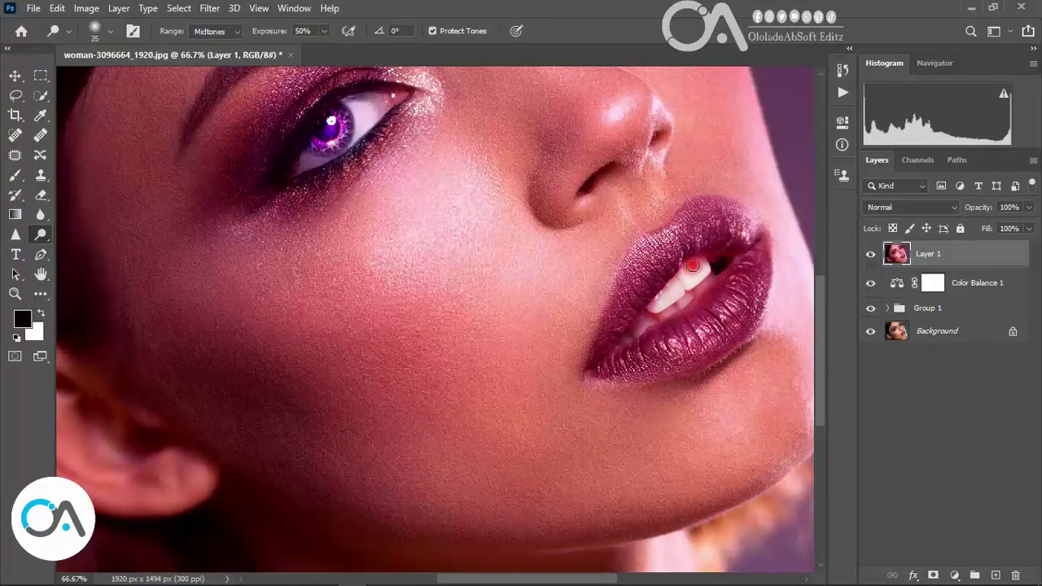
{"action": "mouse_move", "coordinate": [692, 266]}
{"action": "left_mouse_down"}
{"action": "mouse_move", "coordinate": [708, 259]}
{"action": "mouse_move", "coordinate": [650, 322]}
{"action": "mouse_move", "coordinate": [710, 272]}
{"action": "mouse_move", "coordinate": [651, 318]}
{"action": "mouse_move", "coordinate": [684, 291]}
{"action": "mouse_move", "coordinate": [700, 257]}
{"action": "mouse_move", "coordinate": [670, 275]}
{"action": "mouse_move", "coordinate": [657, 305]}
{"action": "left_mouse_up"}
{"action": "mouse_move", "coordinate": [672, 305]}
{"action": "left_mouse_down"}
{"action": "mouse_move", "coordinate": [696, 280]}
{"action": "mouse_move", "coordinate": [651, 323]}
{"action": "left_mouse_up"}
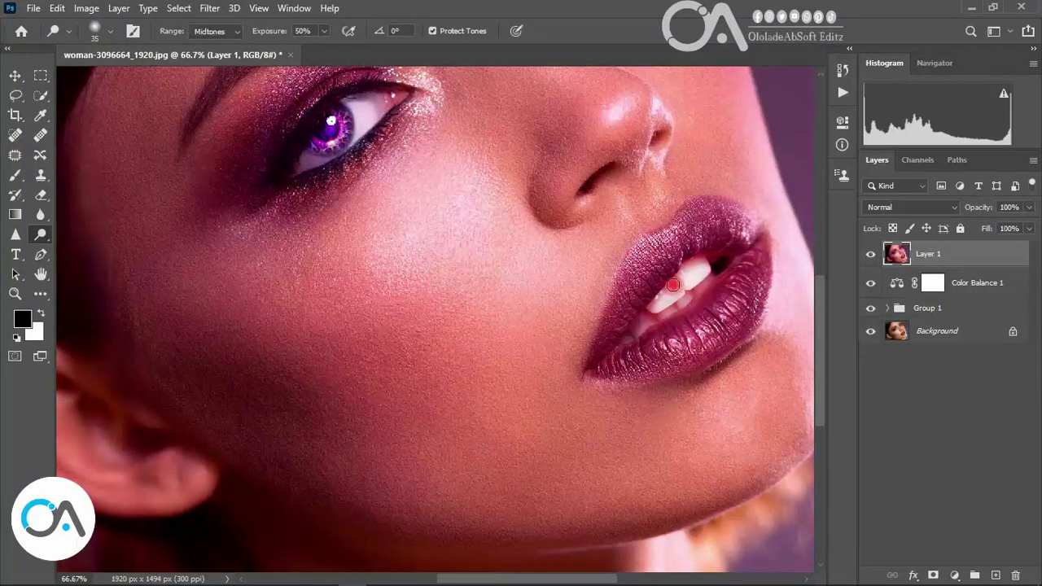
{"action": "key", "text": "ctrl+0"}
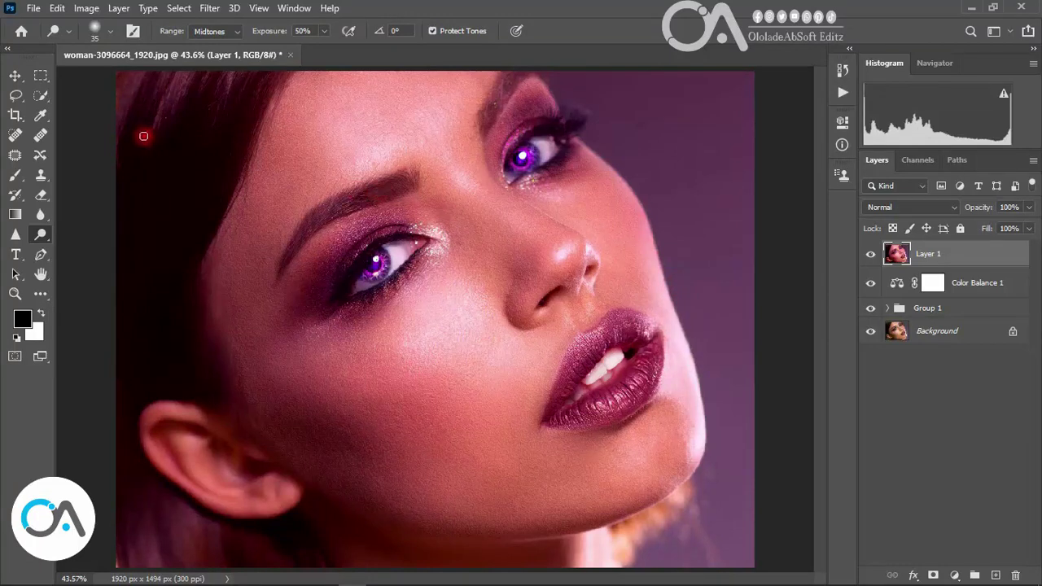
{"action": "left_click", "coordinate": [13, 76]}
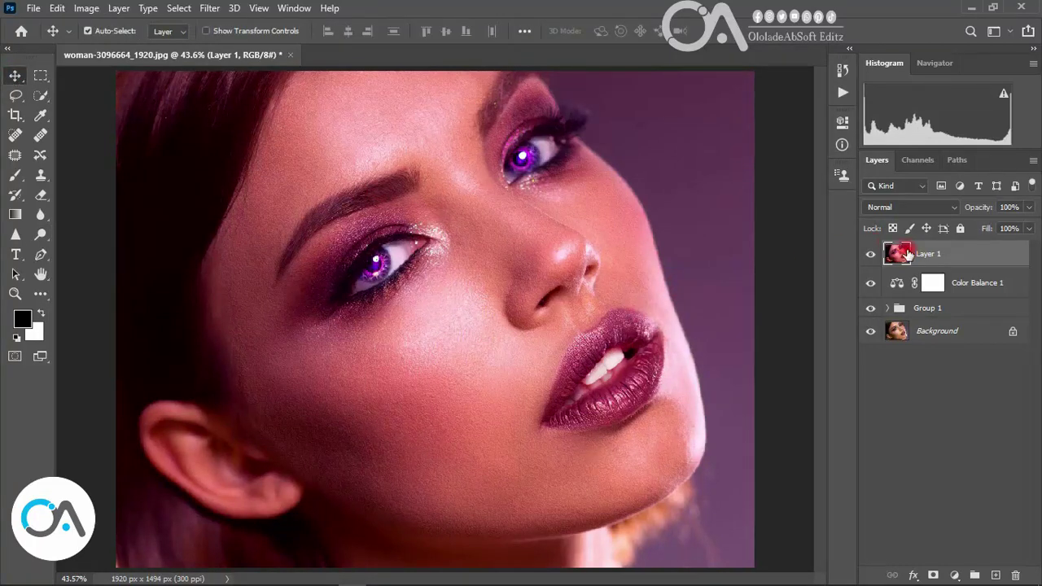
{"action": "left_click", "coordinate": [869, 254]}
{"action": "left_click", "coordinate": [870, 254]}
{"action": "left_click", "coordinate": [868, 254]}
{"action": "left_click", "coordinate": [868, 254]}
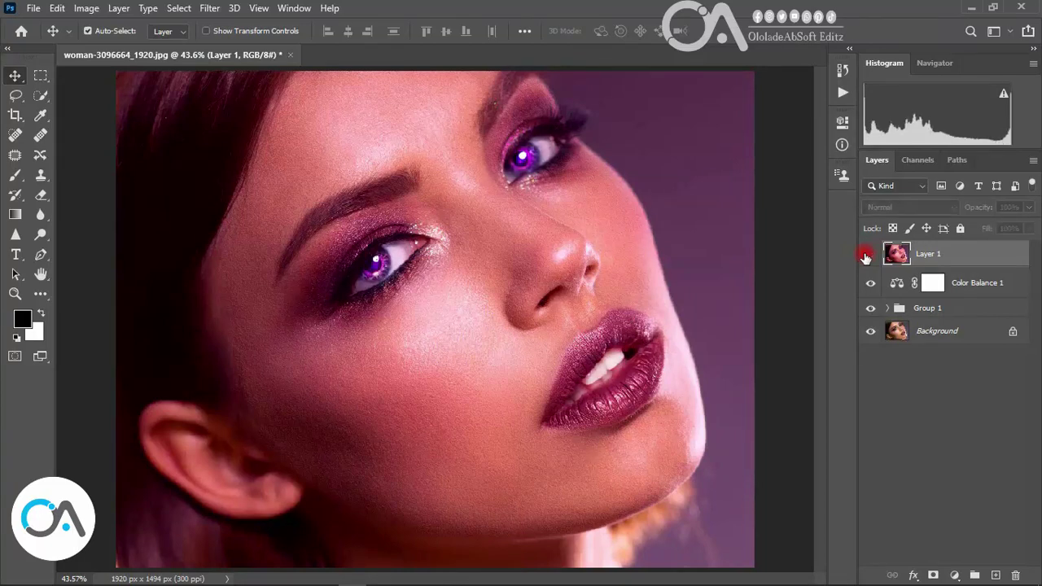
{"action": "left_click", "coordinate": [868, 254]}
{"action": "left_click", "coordinate": [868, 254]}
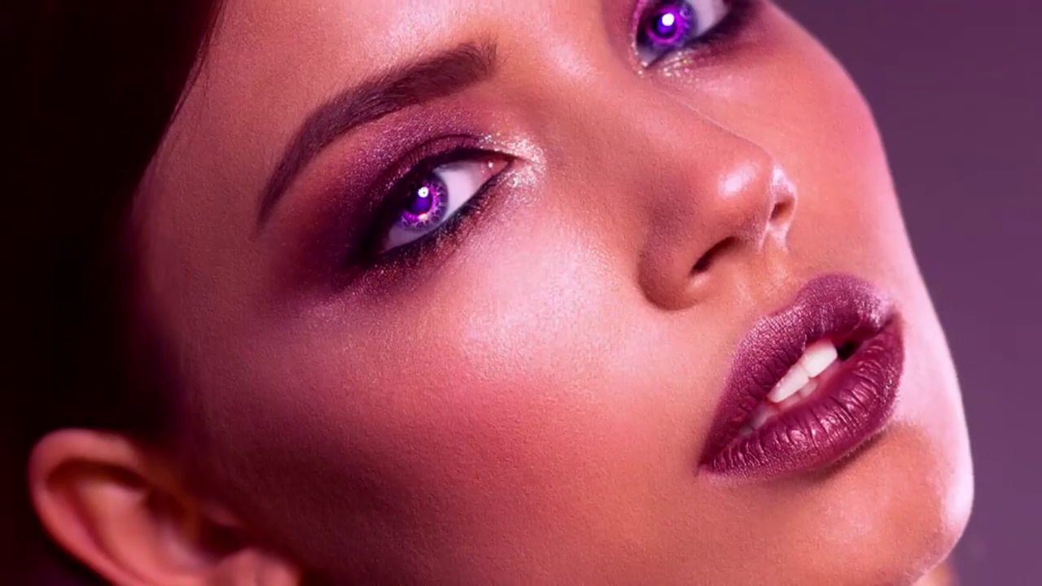